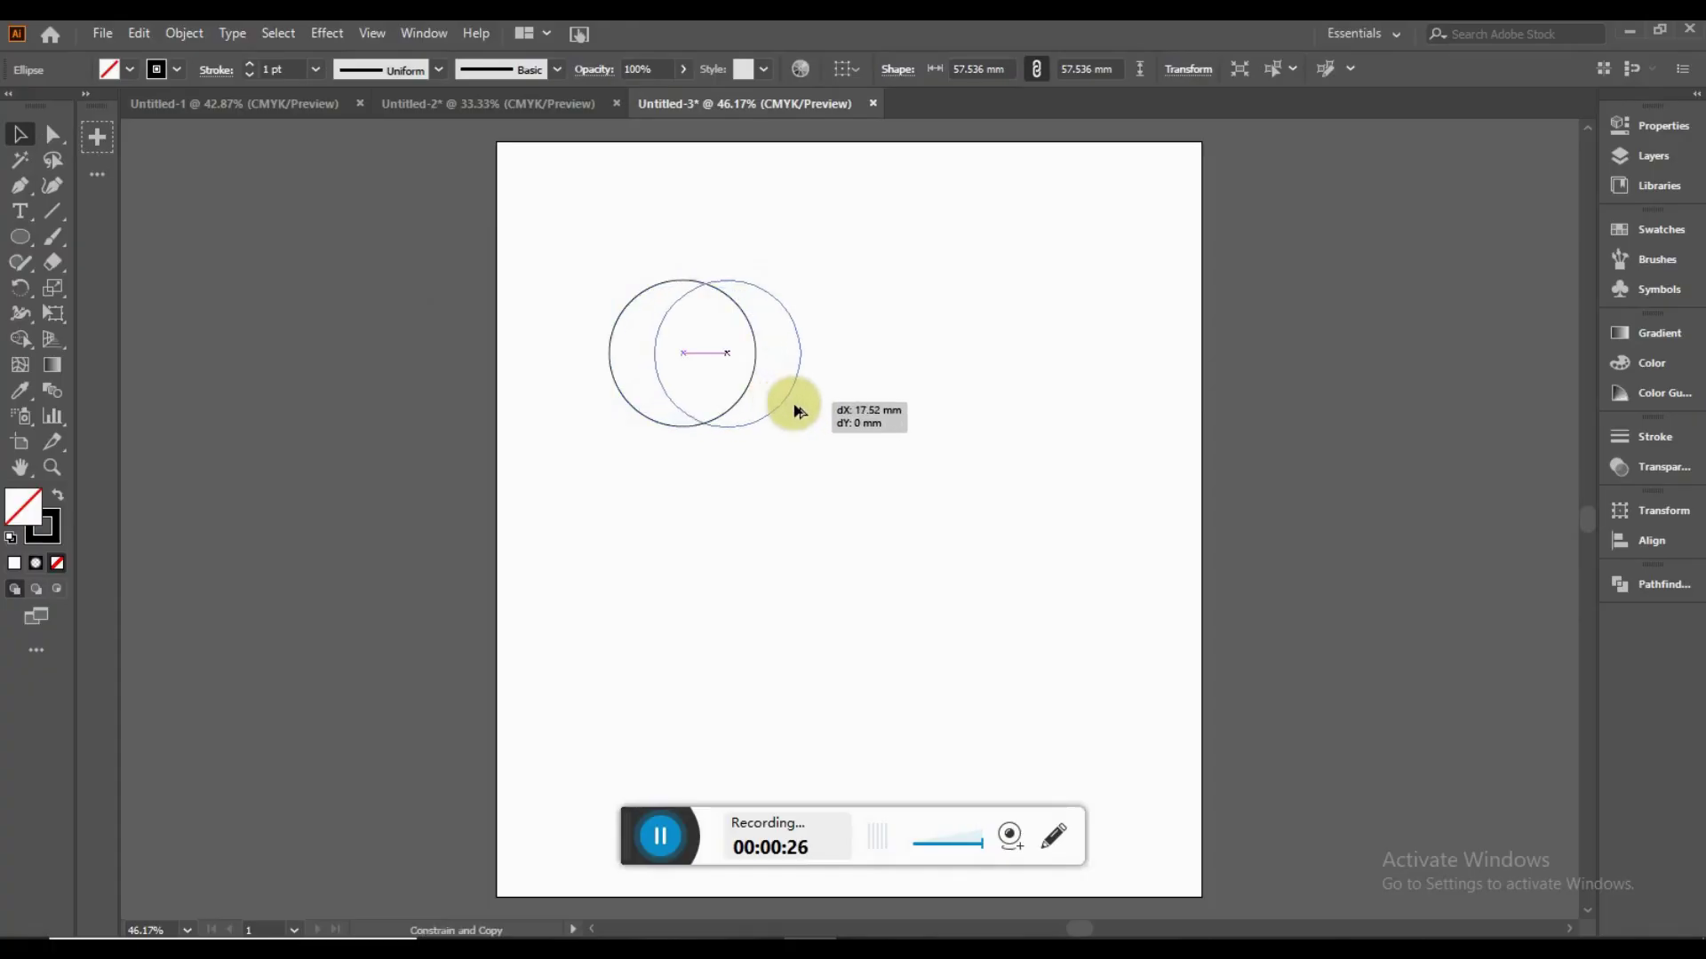
Step: Intersect two overlapping circles into a lens-shaped petal and move it near the page top
left_click_drag(784, 407, 818, 401)
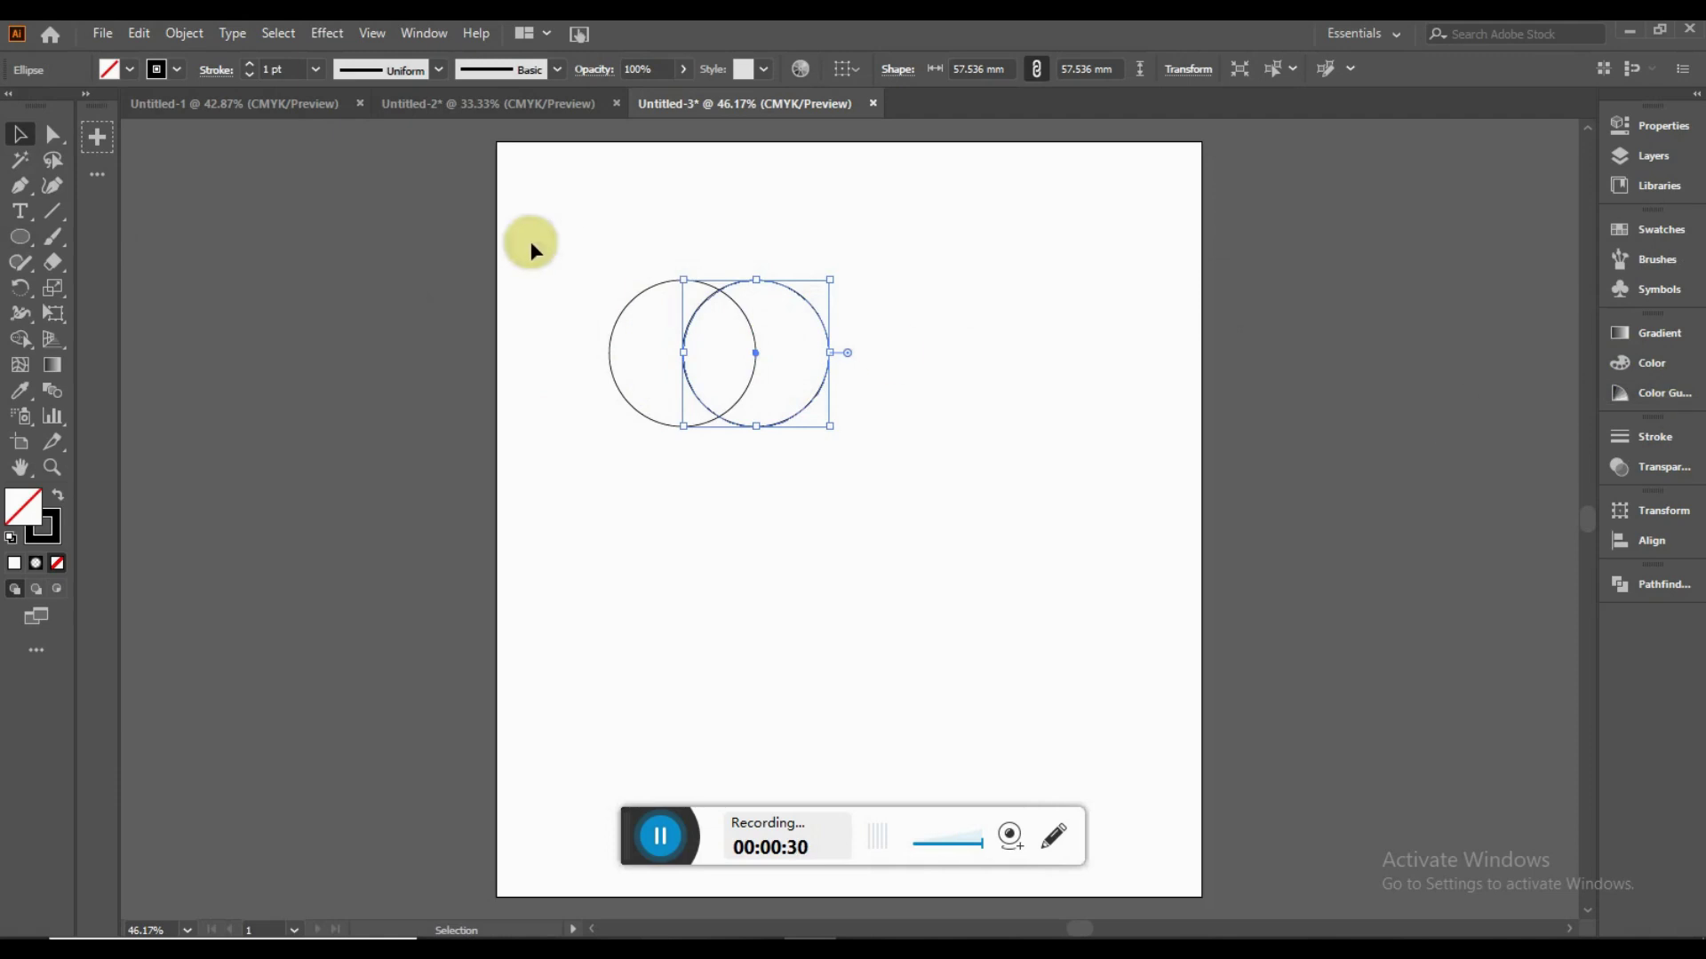
left_click(1652, 584)
left_click(1449, 632)
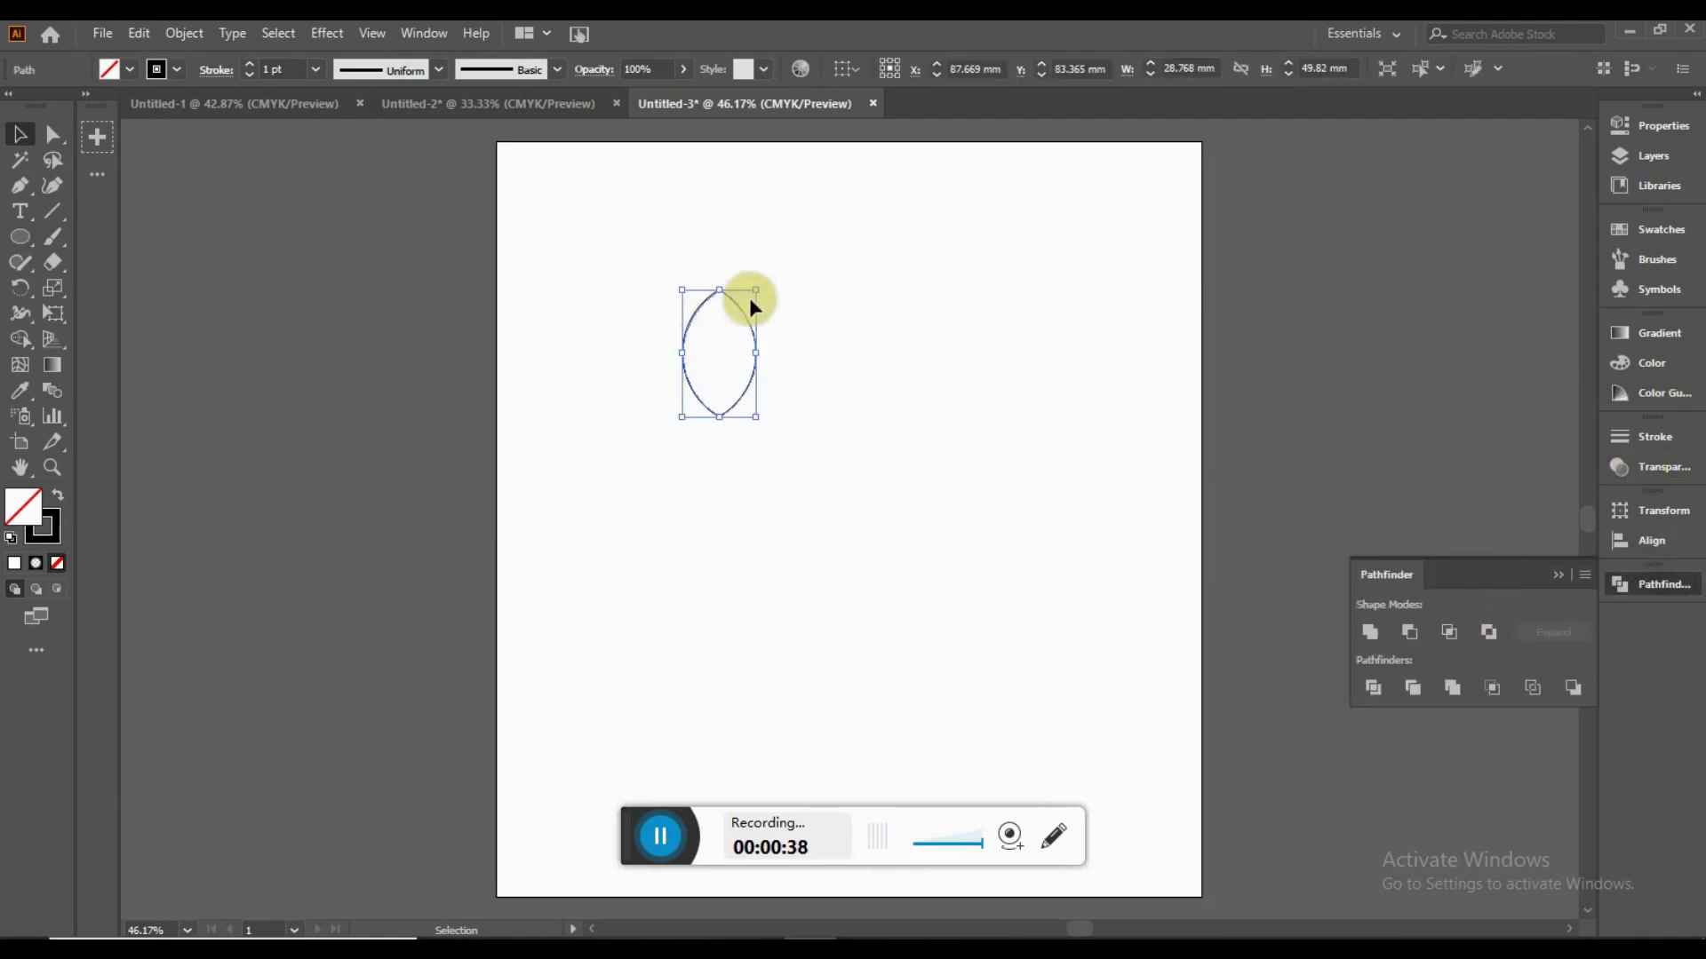
left_click_drag(708, 304, 844, 276)
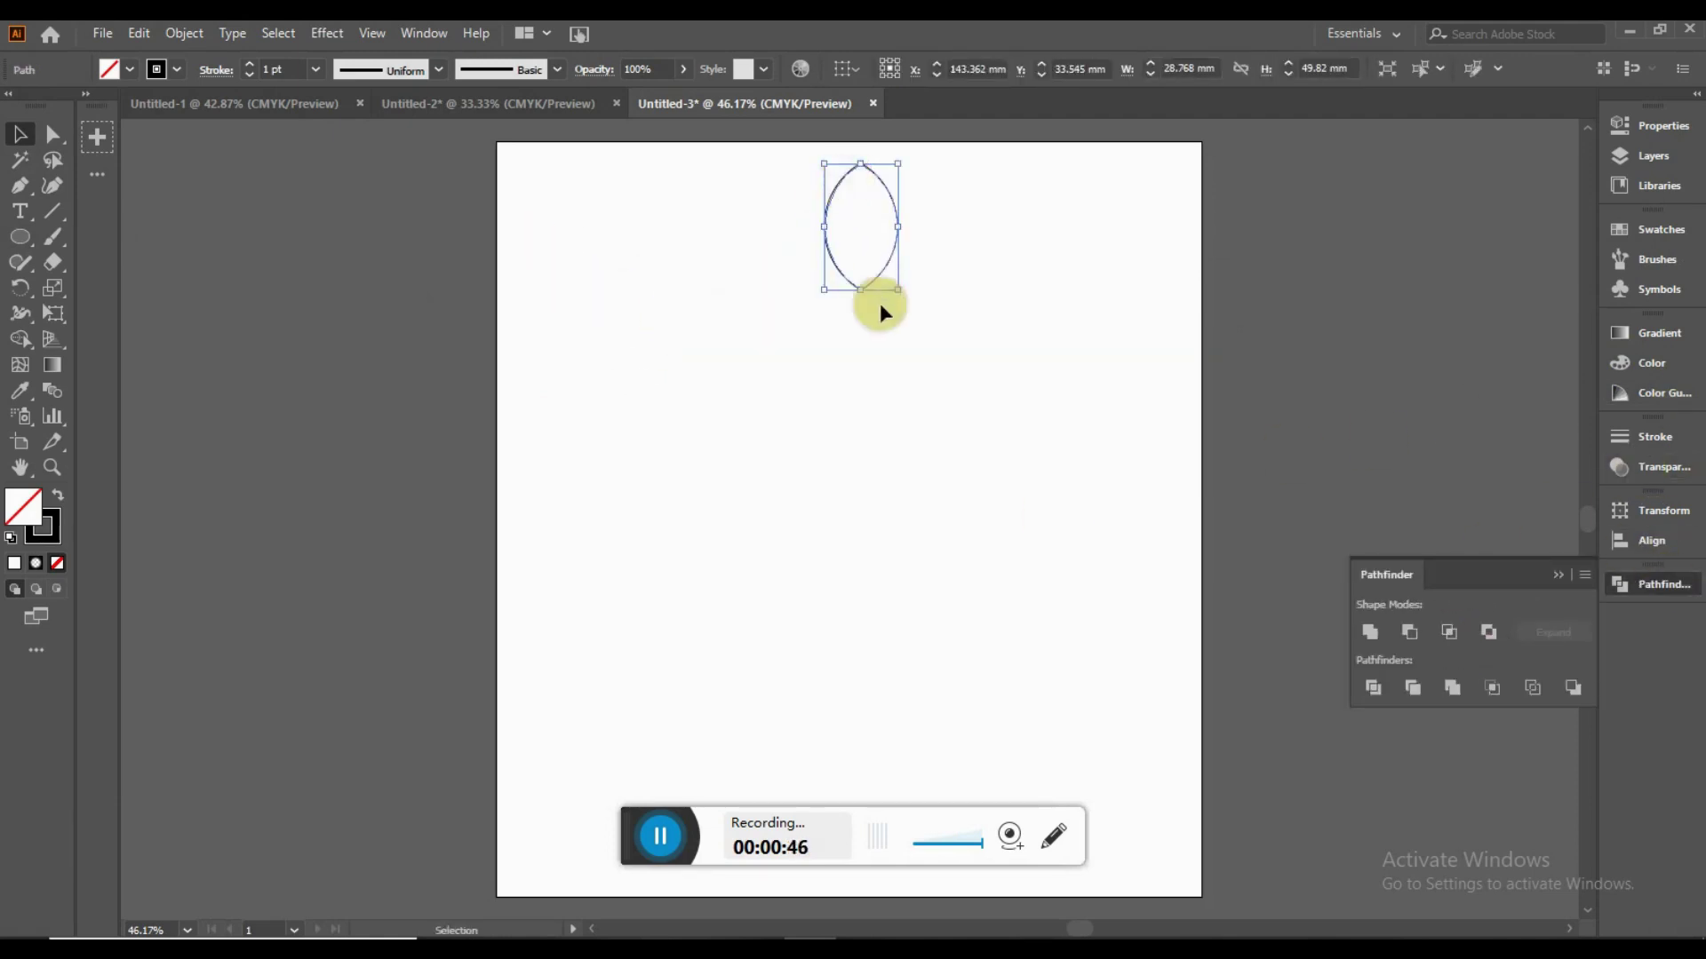
Step: Rotate-copy the lens around a point below, repeating with Ctrl+D to form eight petals
left_click(19, 293)
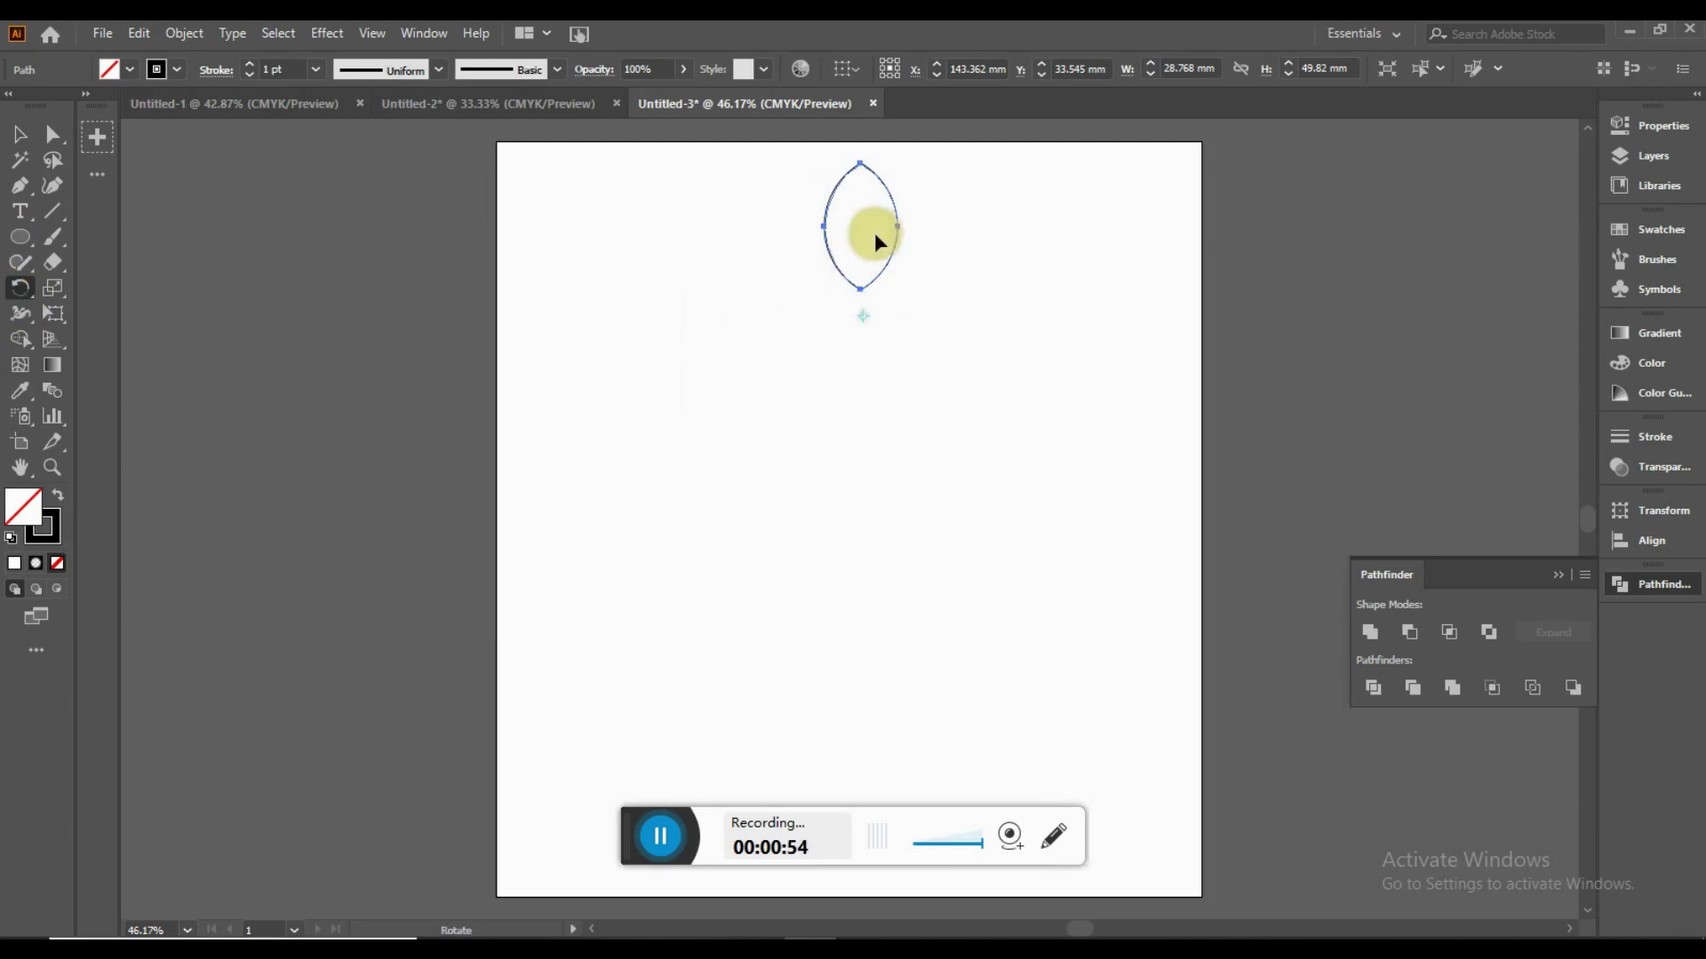
left_click_drag(894, 238, 935, 280)
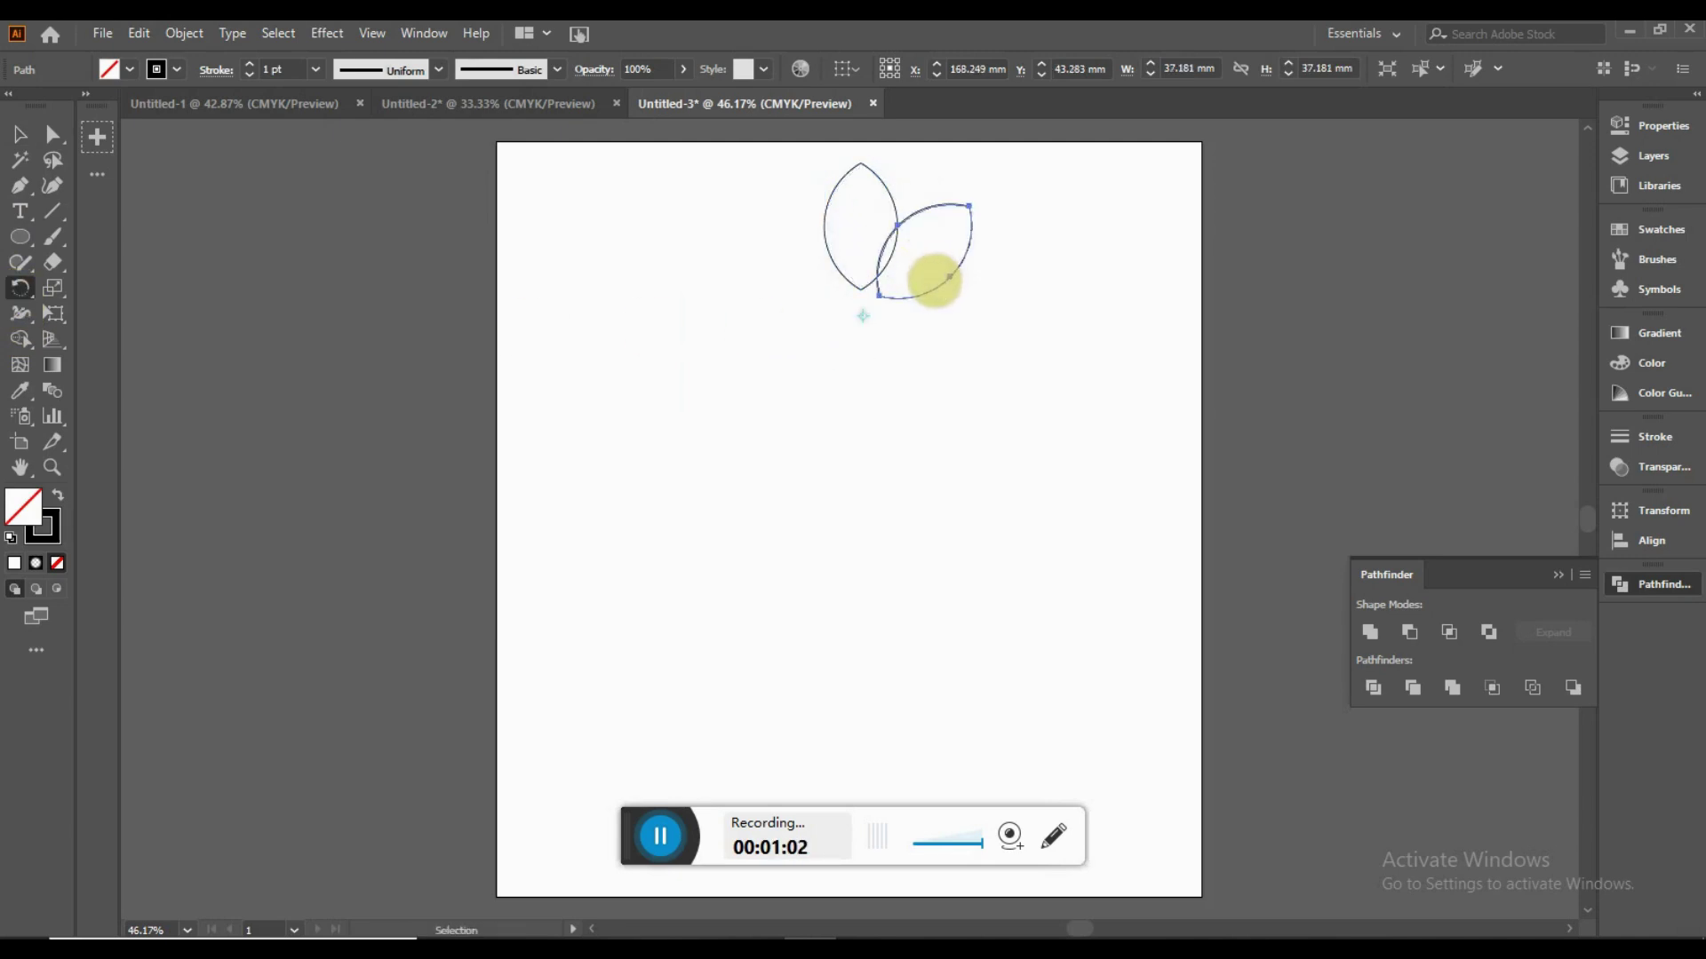
key("ctrl+d")
key("ctrl+d")
key("ctrl+d")
key("ctrl+d")
key("ctrl+d")
key("ctrl+d")
left_click(20, 134)
left_click_drag(639, 183, 1030, 475)
Step: Fill the flower with a black-white radial gradient and pull the left petal out
left_click(130, 69)
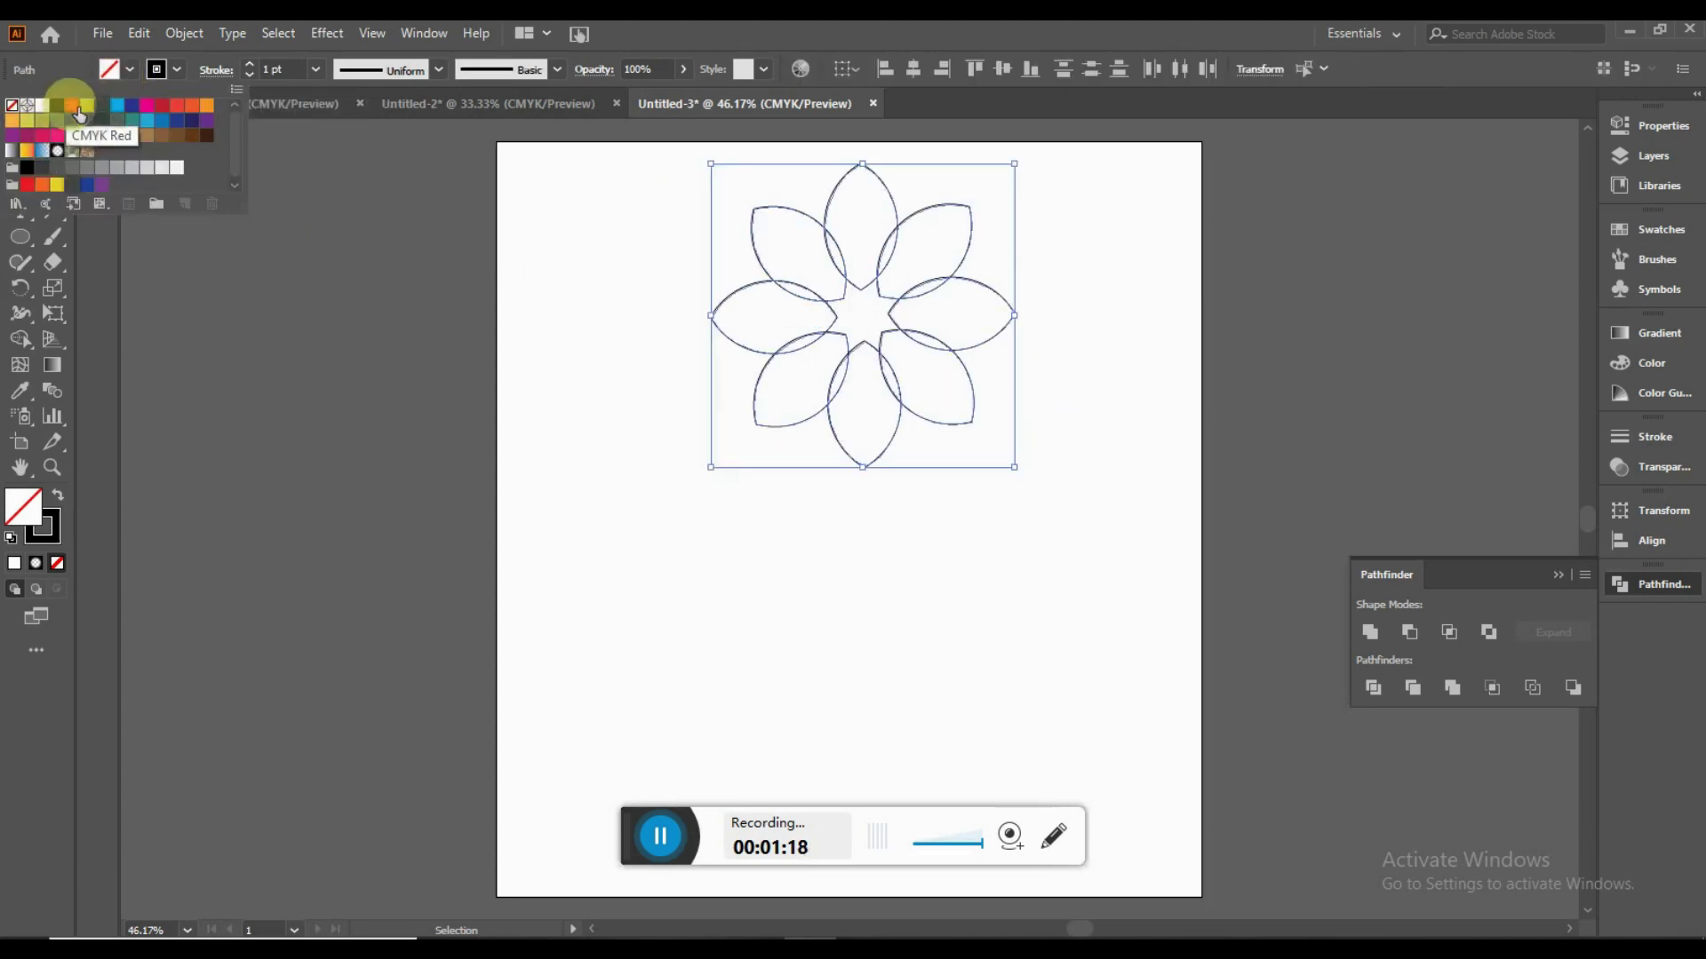
left_click(68, 162)
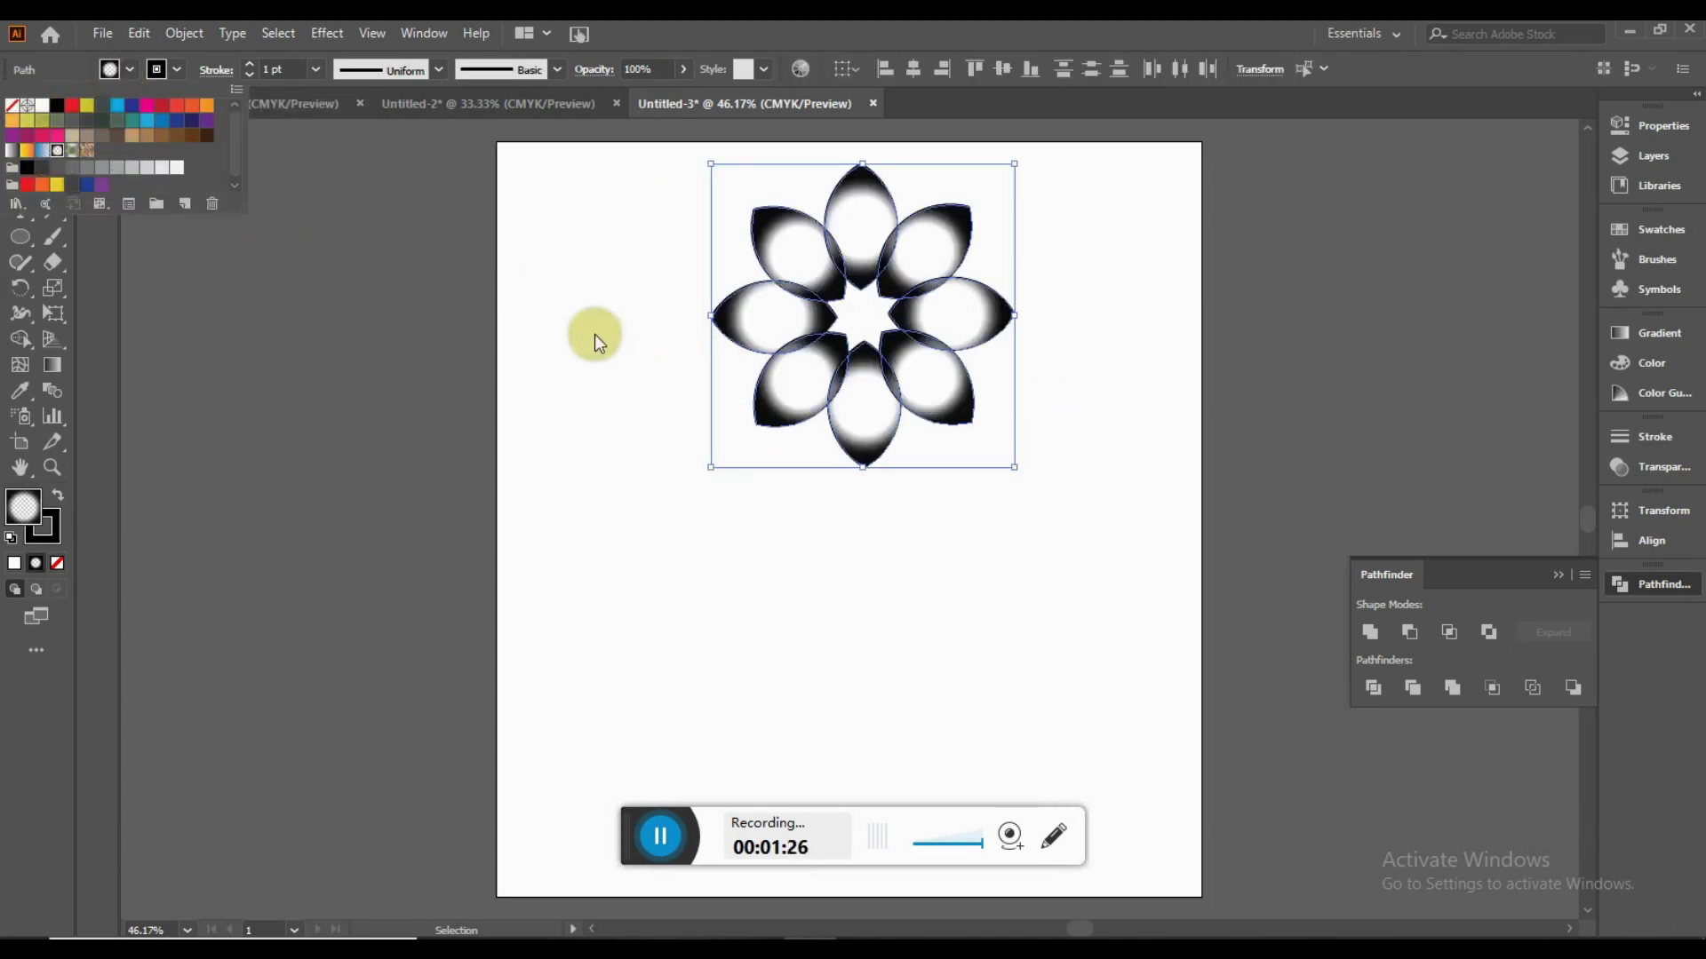
left_click(622, 333)
left_click(586, 277)
left_click_drag(725, 336, 562, 353)
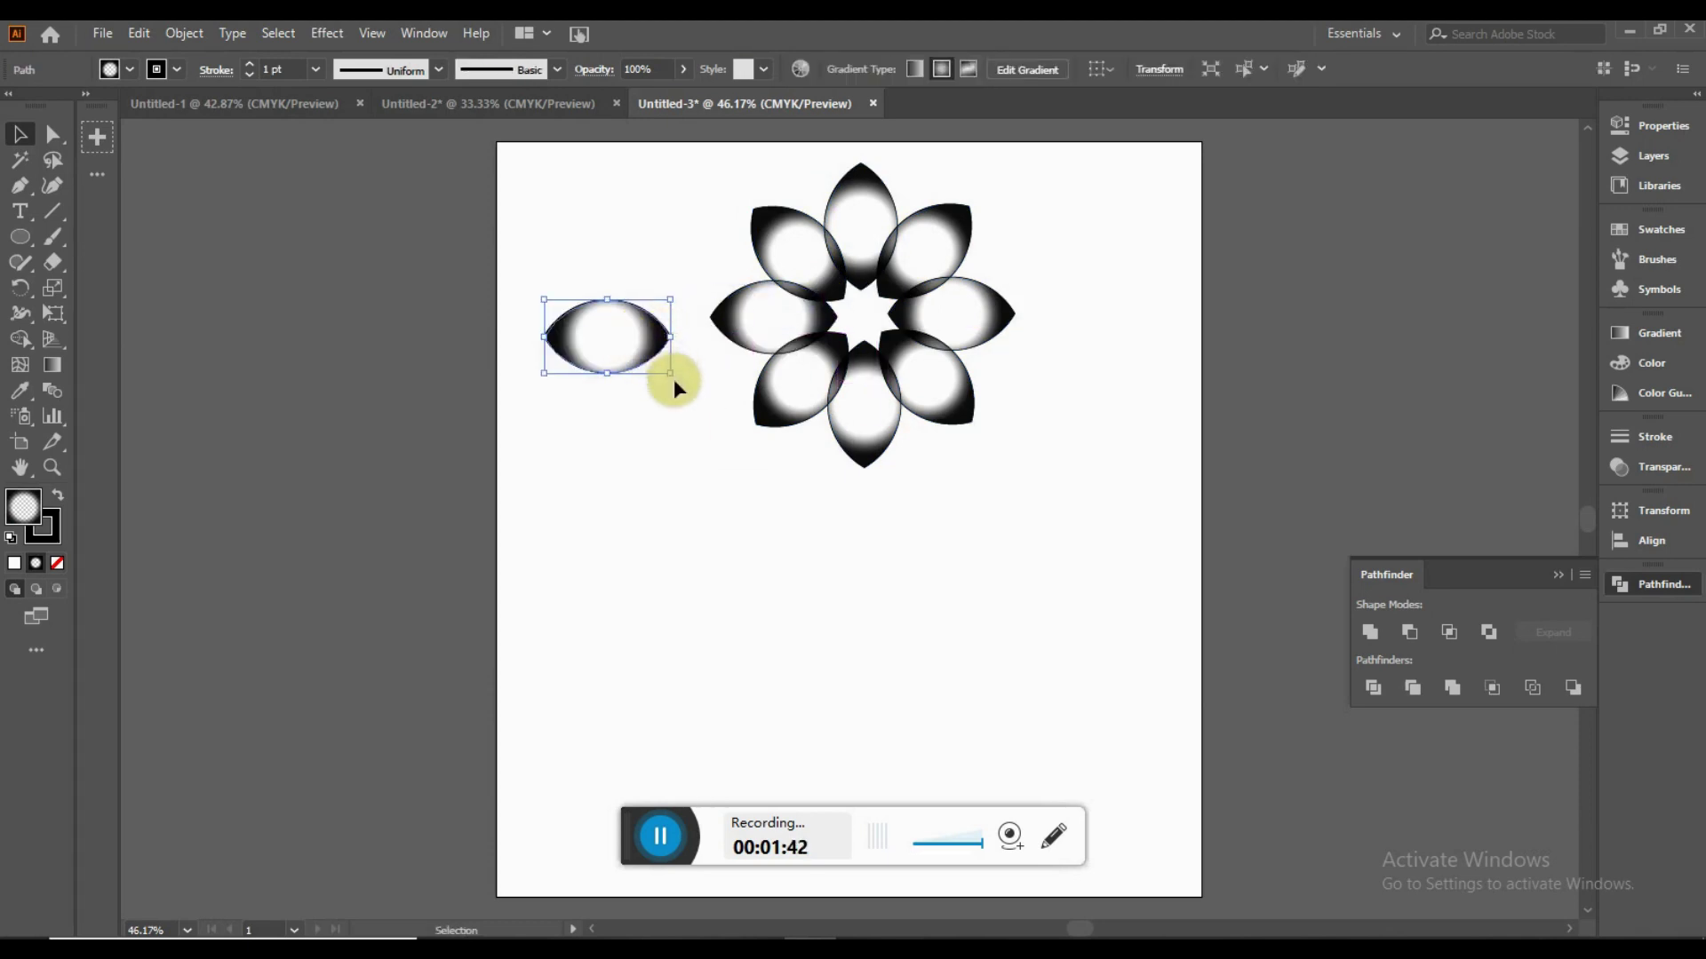
Step: Rotate the loose petal upright, set its fill to None, and duplicate it
left_click_drag(672, 378, 551, 430)
left_click(114, 67)
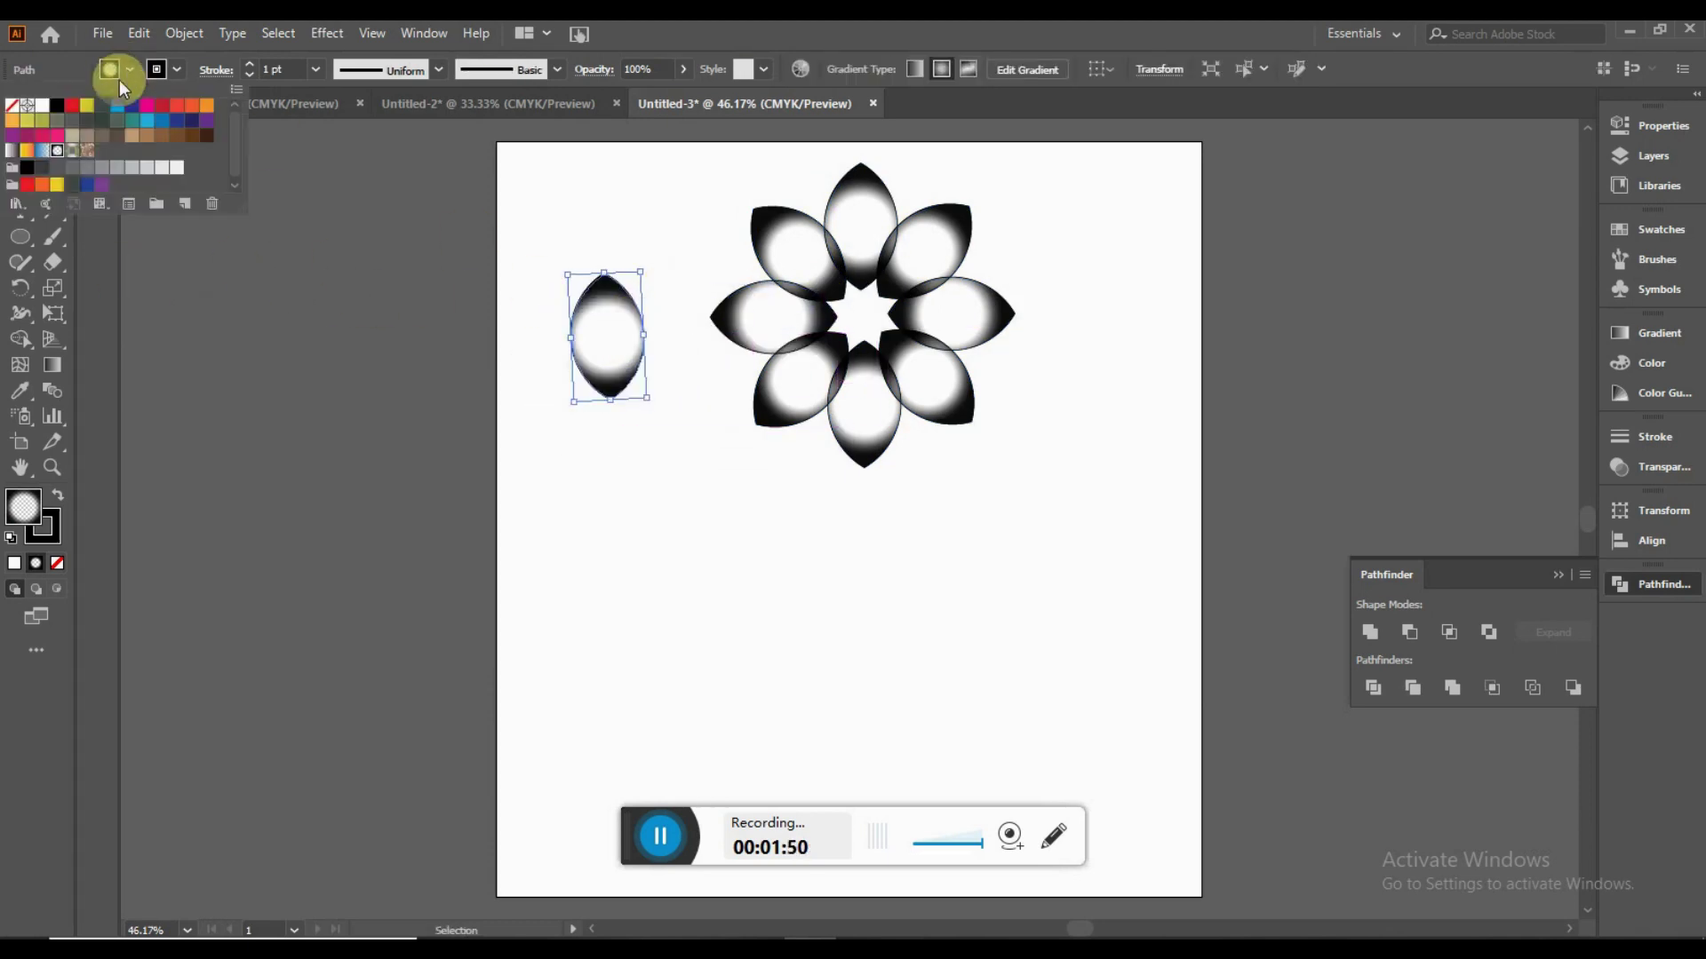
left_click(11, 105)
left_click_drag(640, 289, 699, 332)
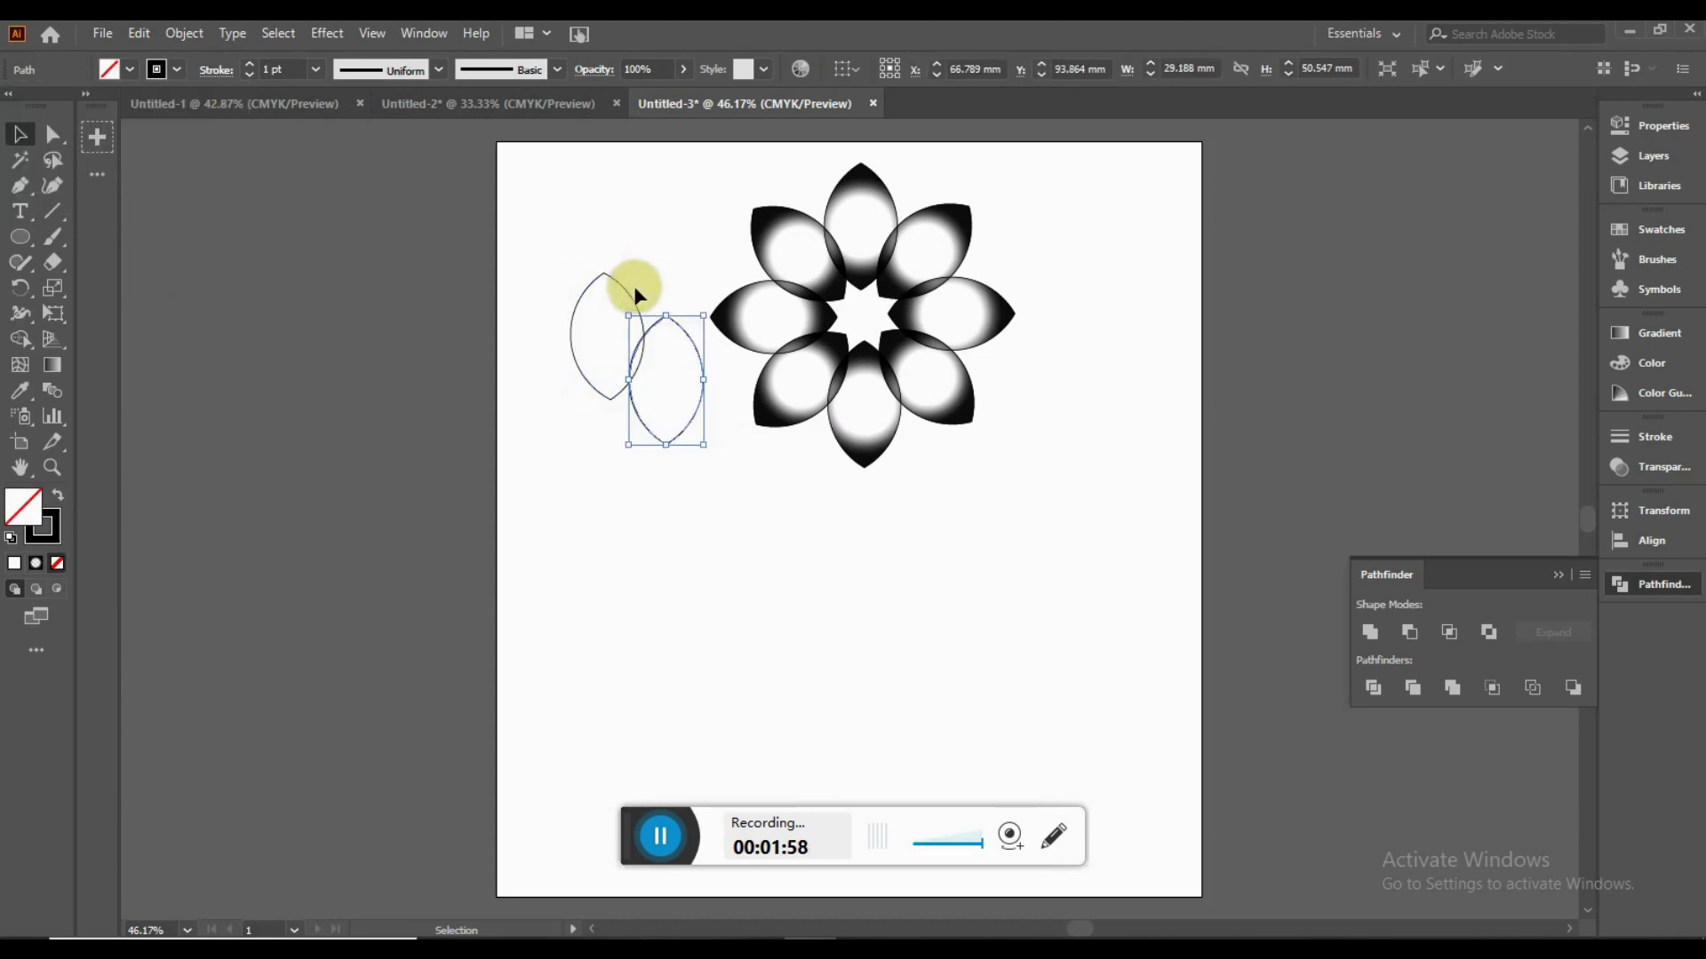
key("v")
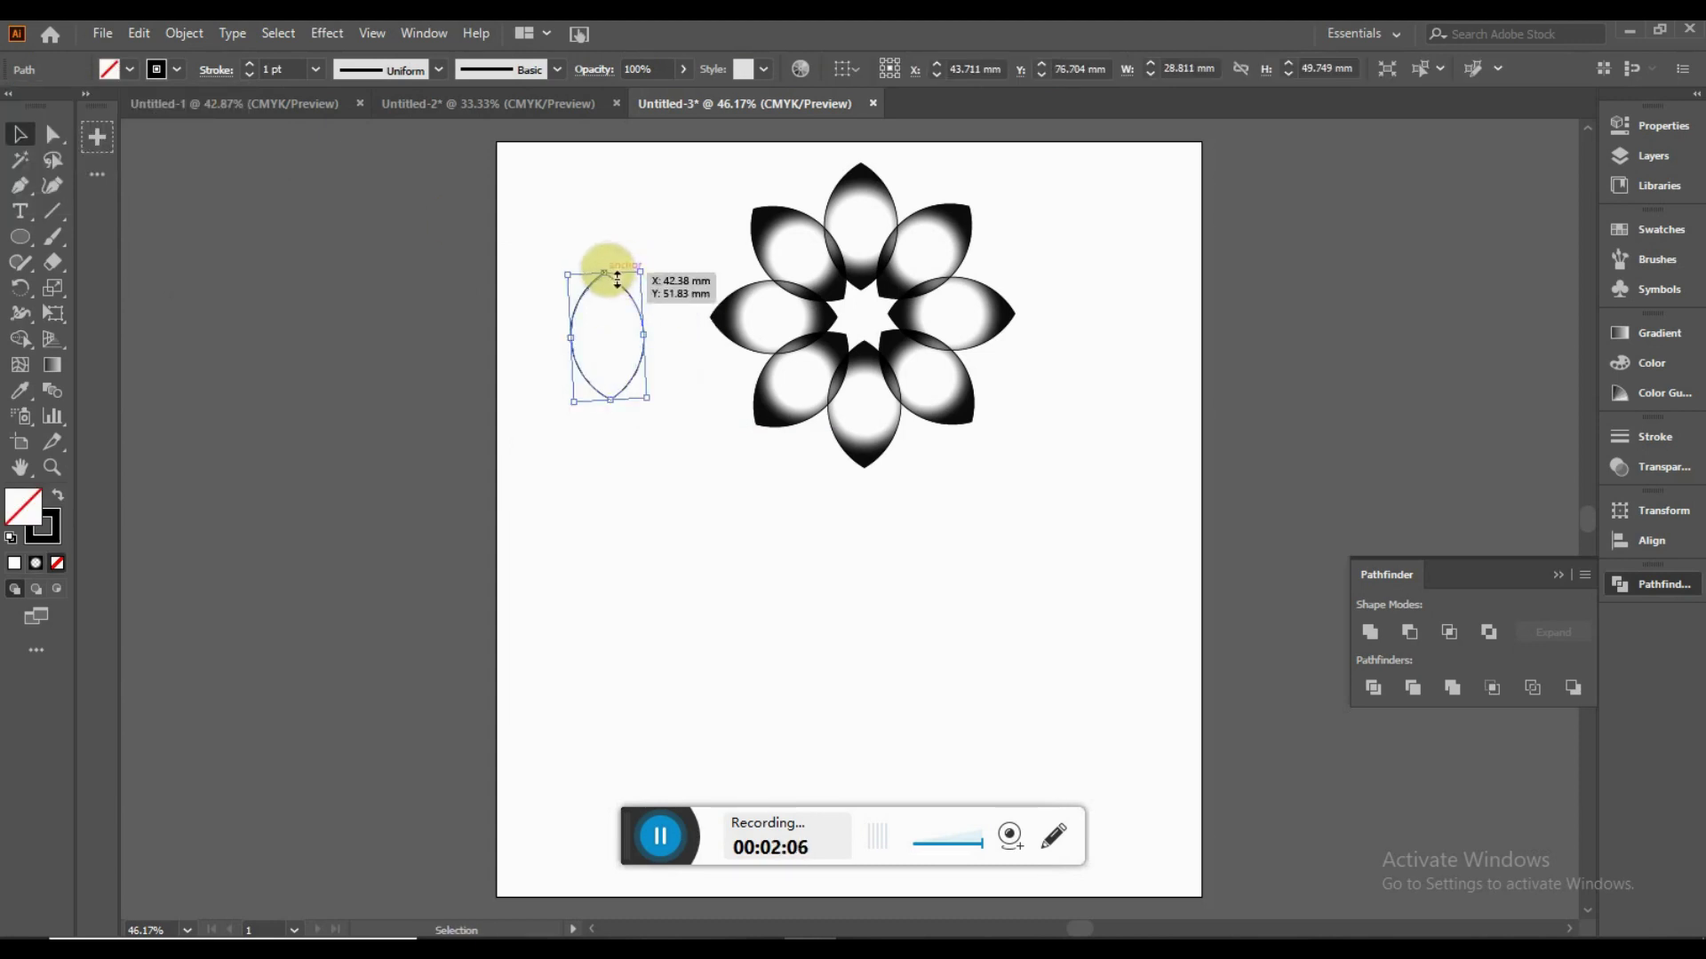
Step: Shrink the petal copy inside the original and align both on horizontal centre
left_click_drag(618, 278, 625, 311)
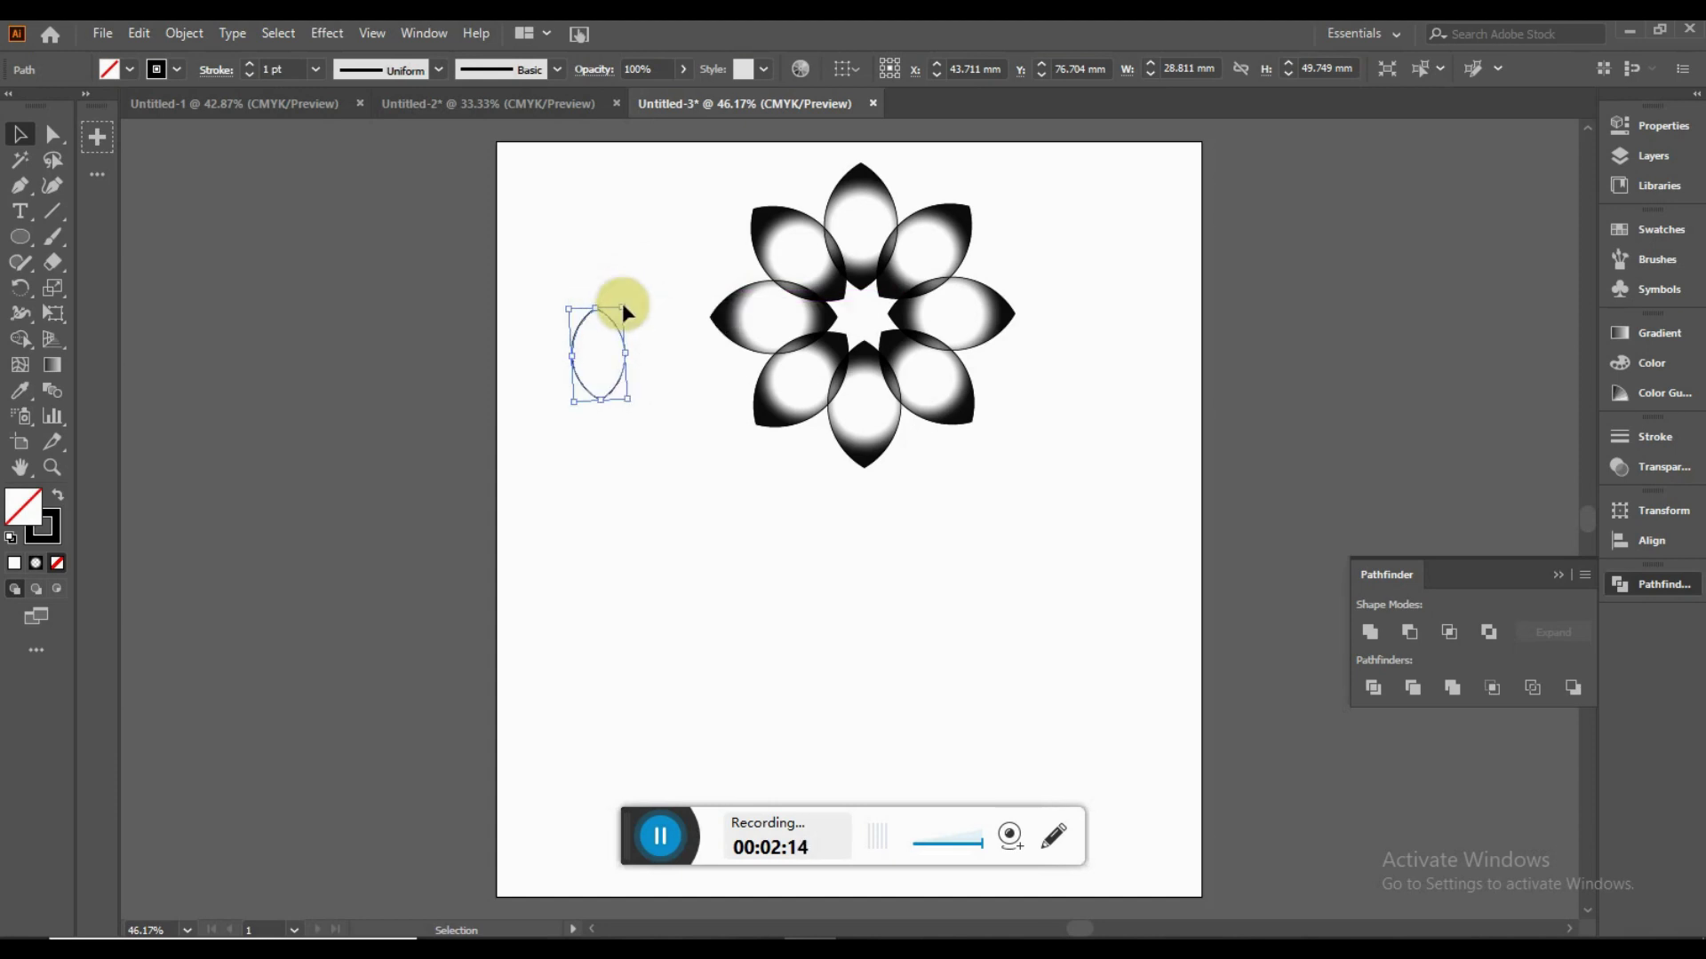
key("ctrl+z")
left_click_drag(563, 232, 636, 380)
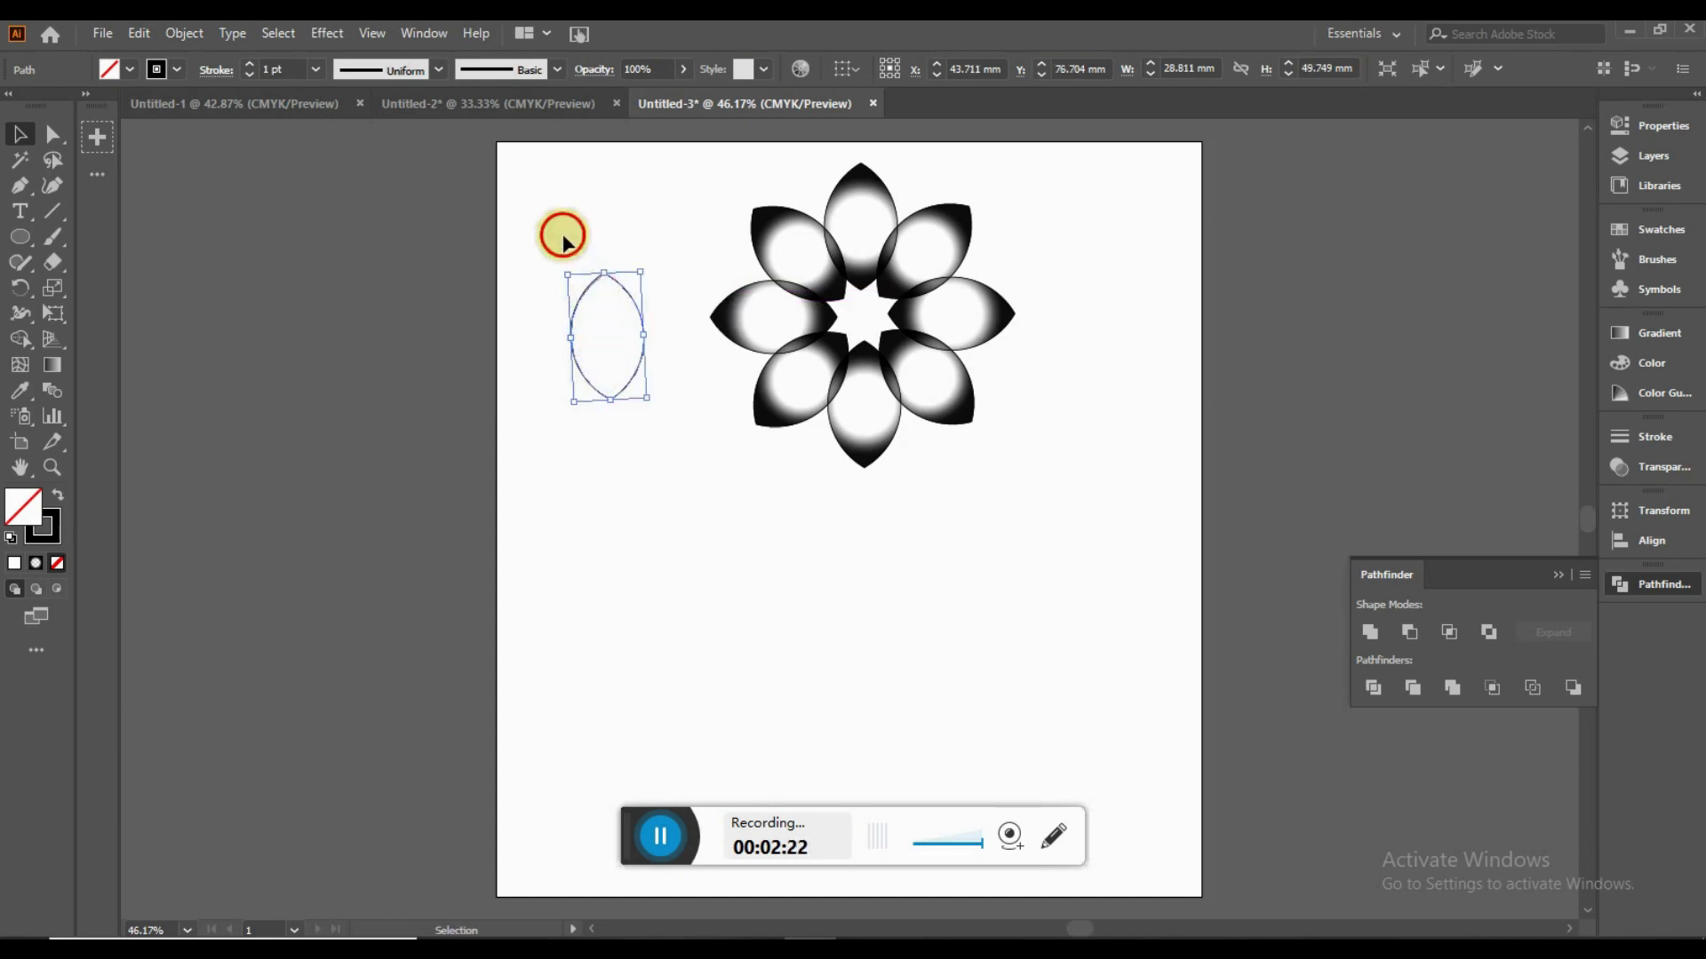
key("v")
left_click_drag(646, 278, 628, 308)
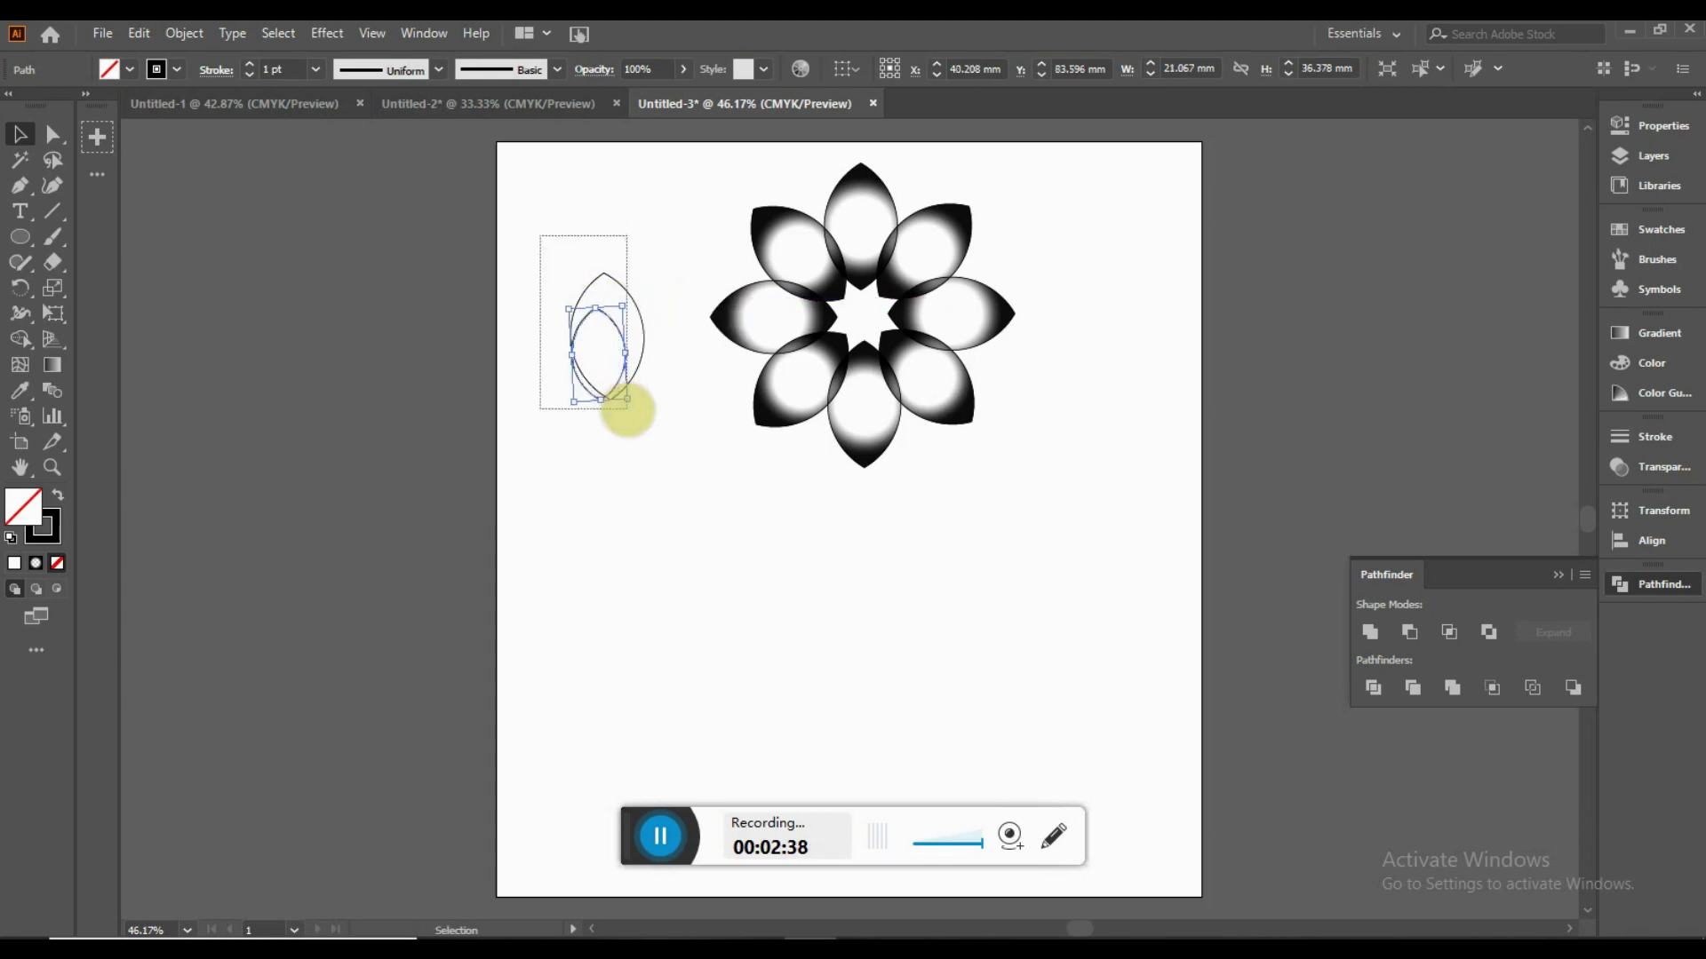
left_click(1648, 540)
left_click(1408, 558)
left_click(566, 439)
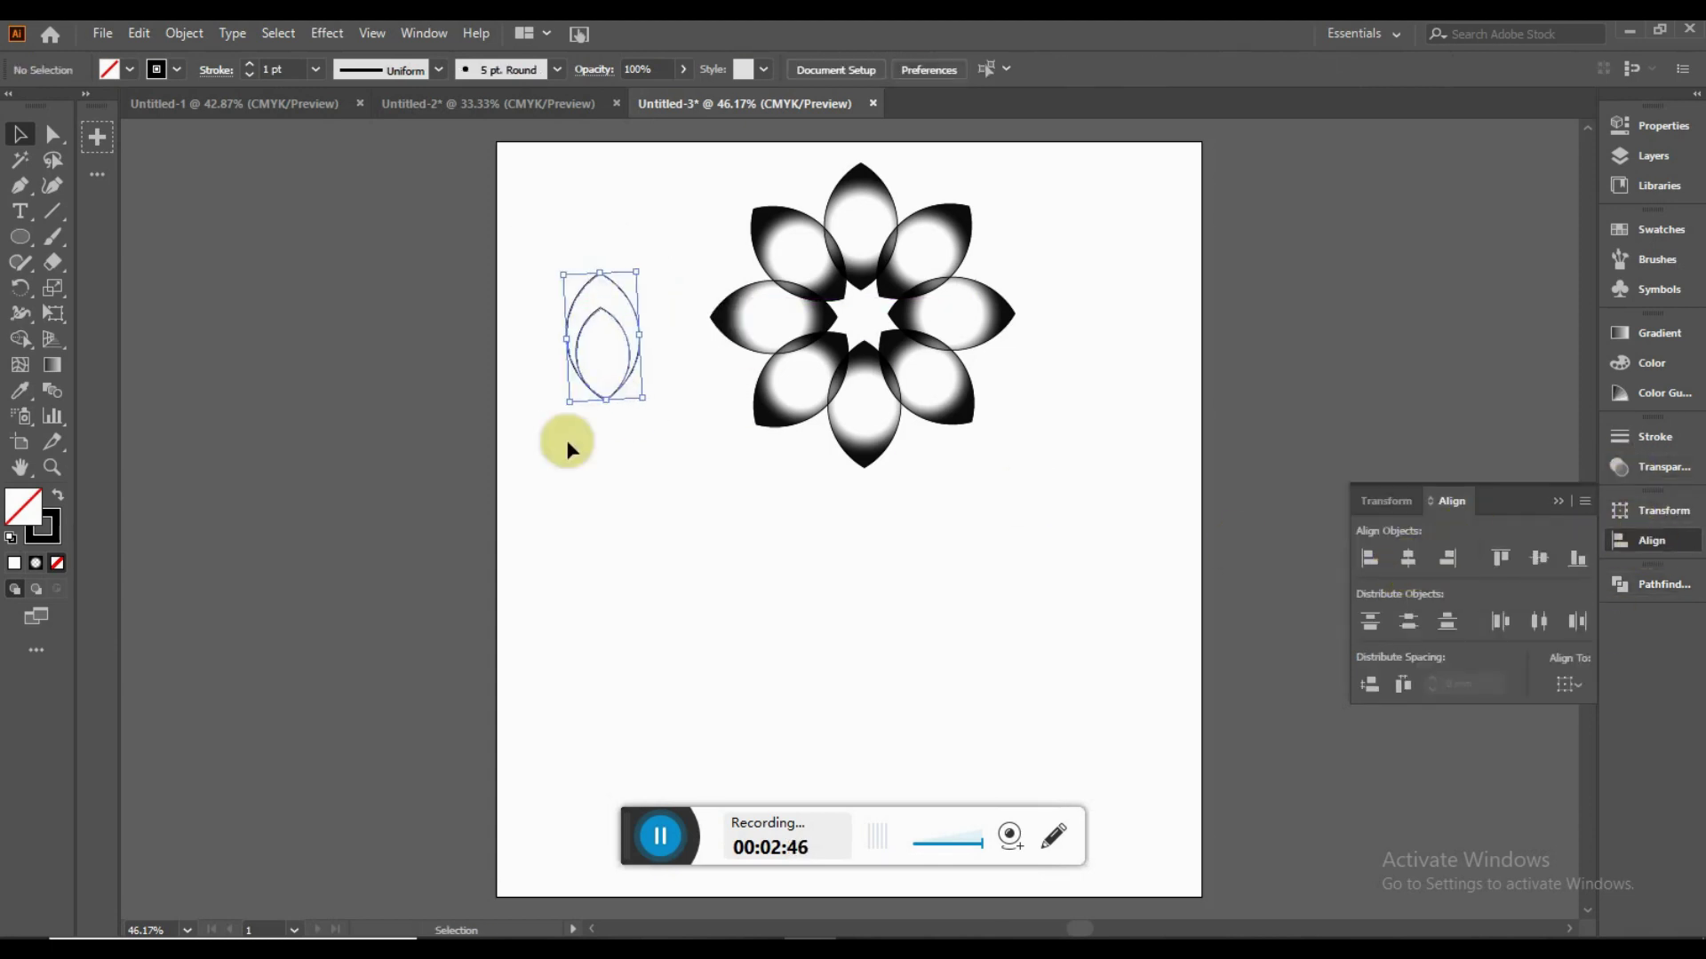
left_click_drag(663, 428, 601, 410)
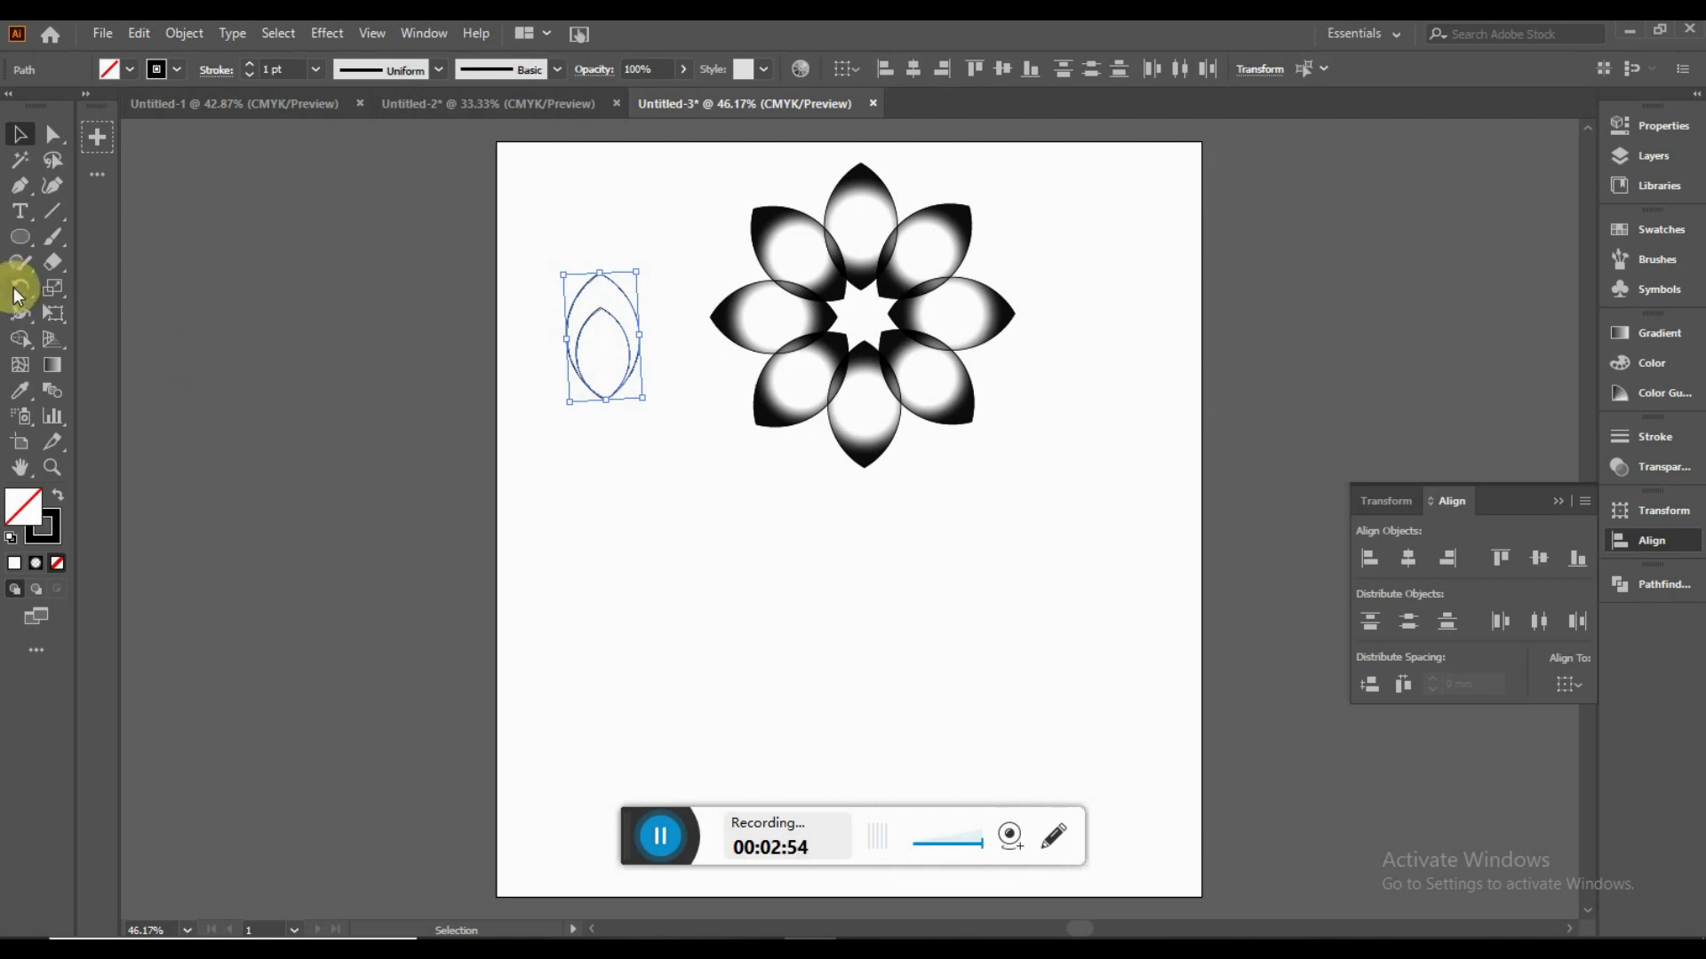
Step: Rotate-copy the nested petal pair around a centre, repeating with Ctrl+D to form a flower
left_click(17, 290)
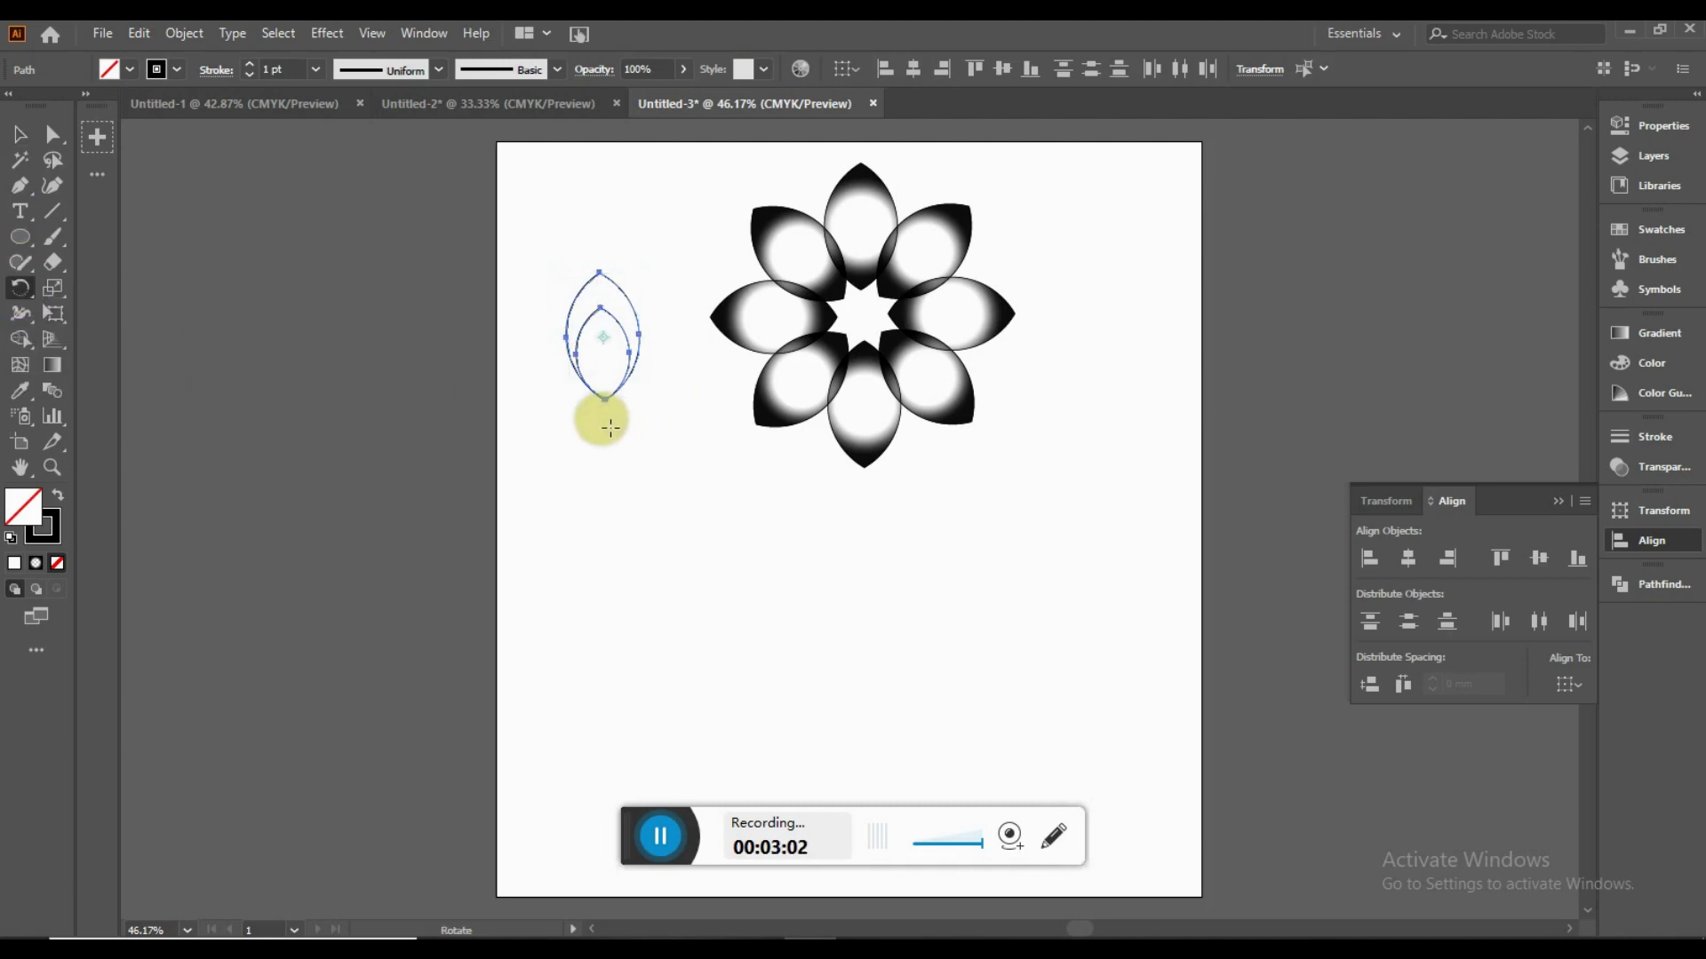
left_click_drag(631, 375, 653, 435)
key("ctrl+d")
key("ctrl+d")
key("ctrl+d")
key("ctrl+d")
key("ctrl+d")
left_click(20, 137)
left_click(449, 269)
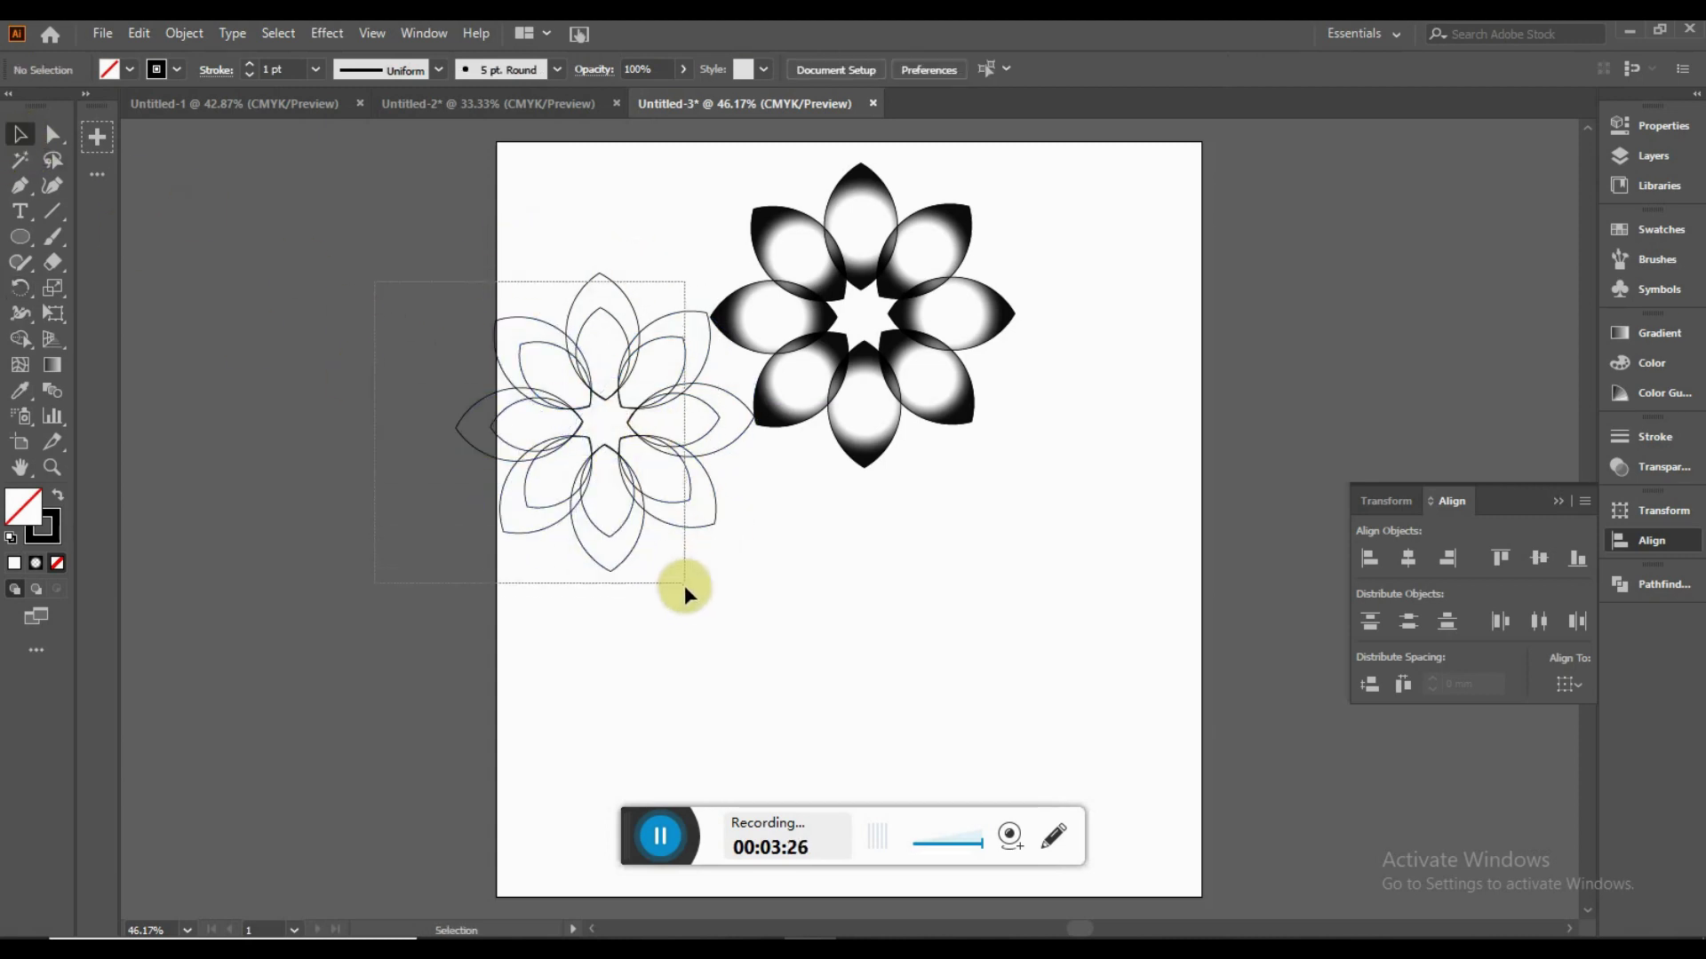
left_click_drag(684, 593, 686, 594)
left_click(130, 69)
Step: Fill the new petals with a blue gradient, then select the inner petals
left_click(54, 163)
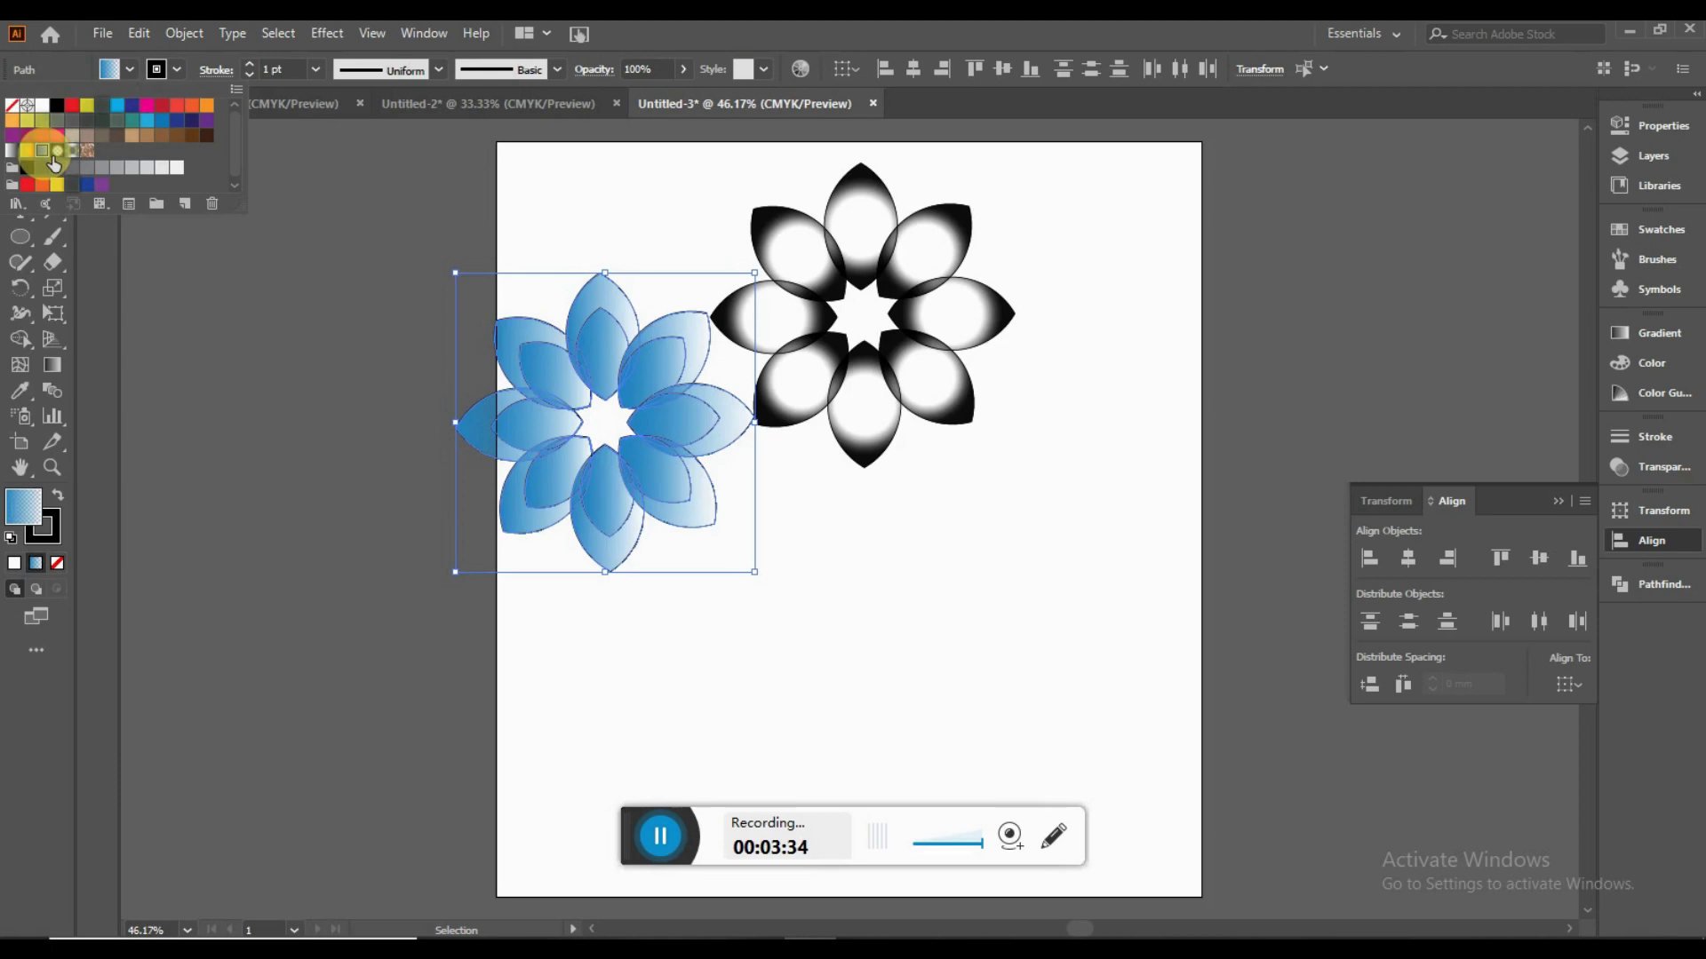
left_click(547, 254)
left_click(589, 324)
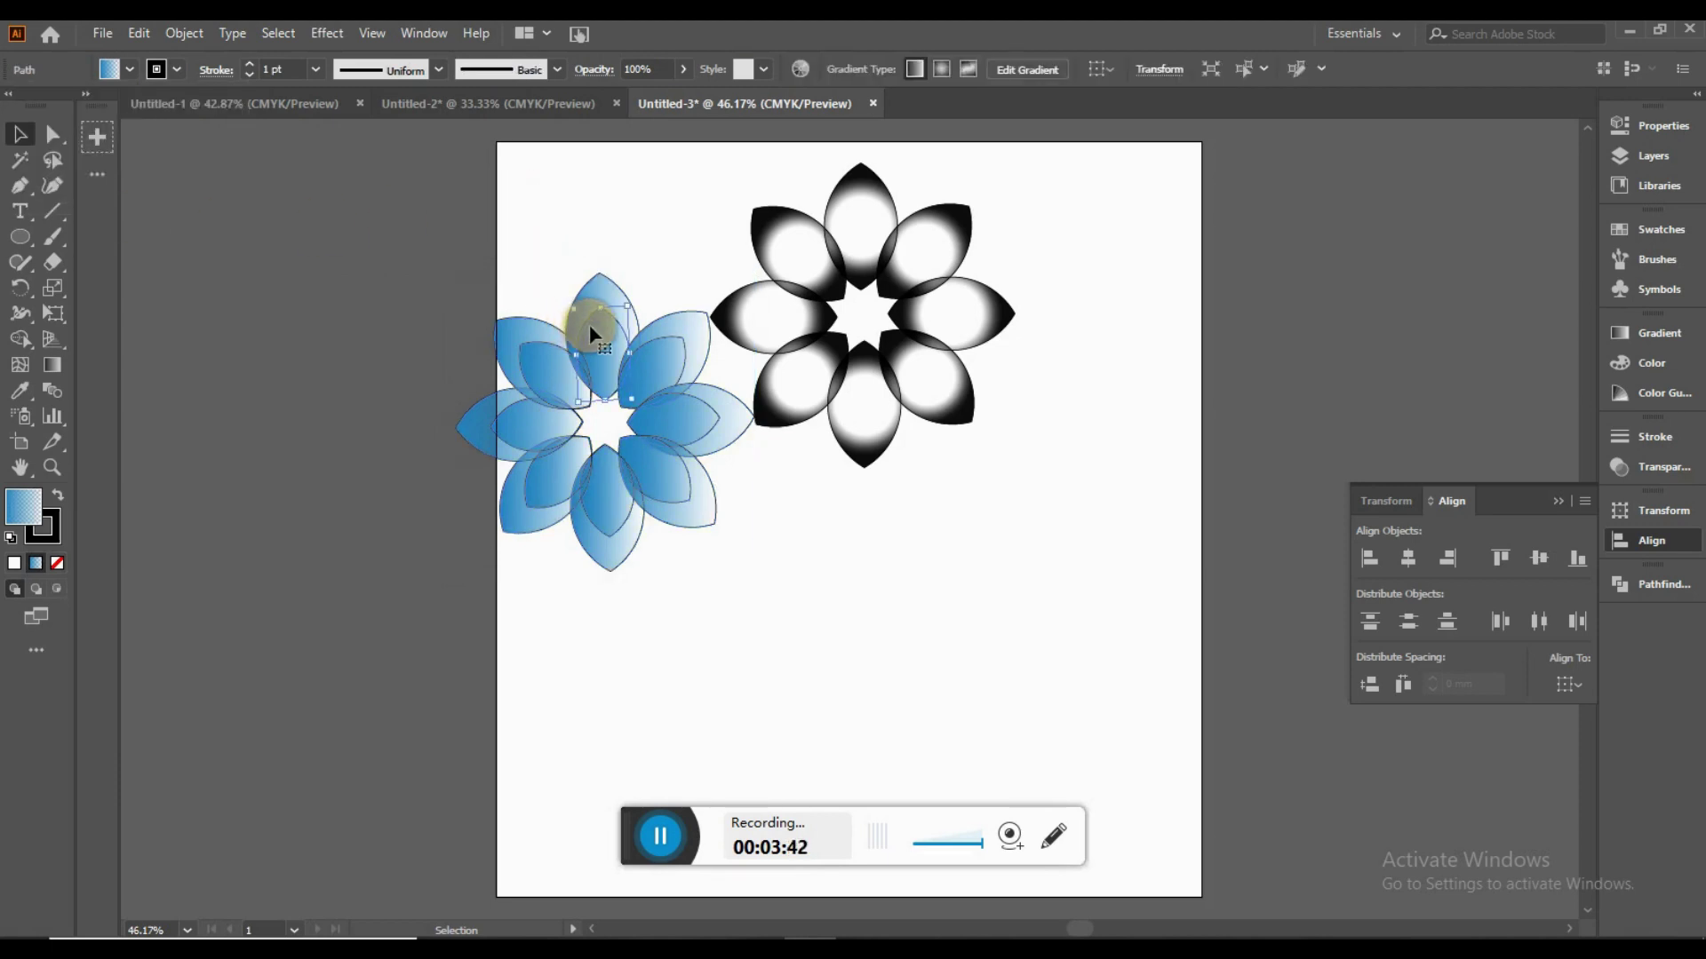
left_click(677, 347, "shift")
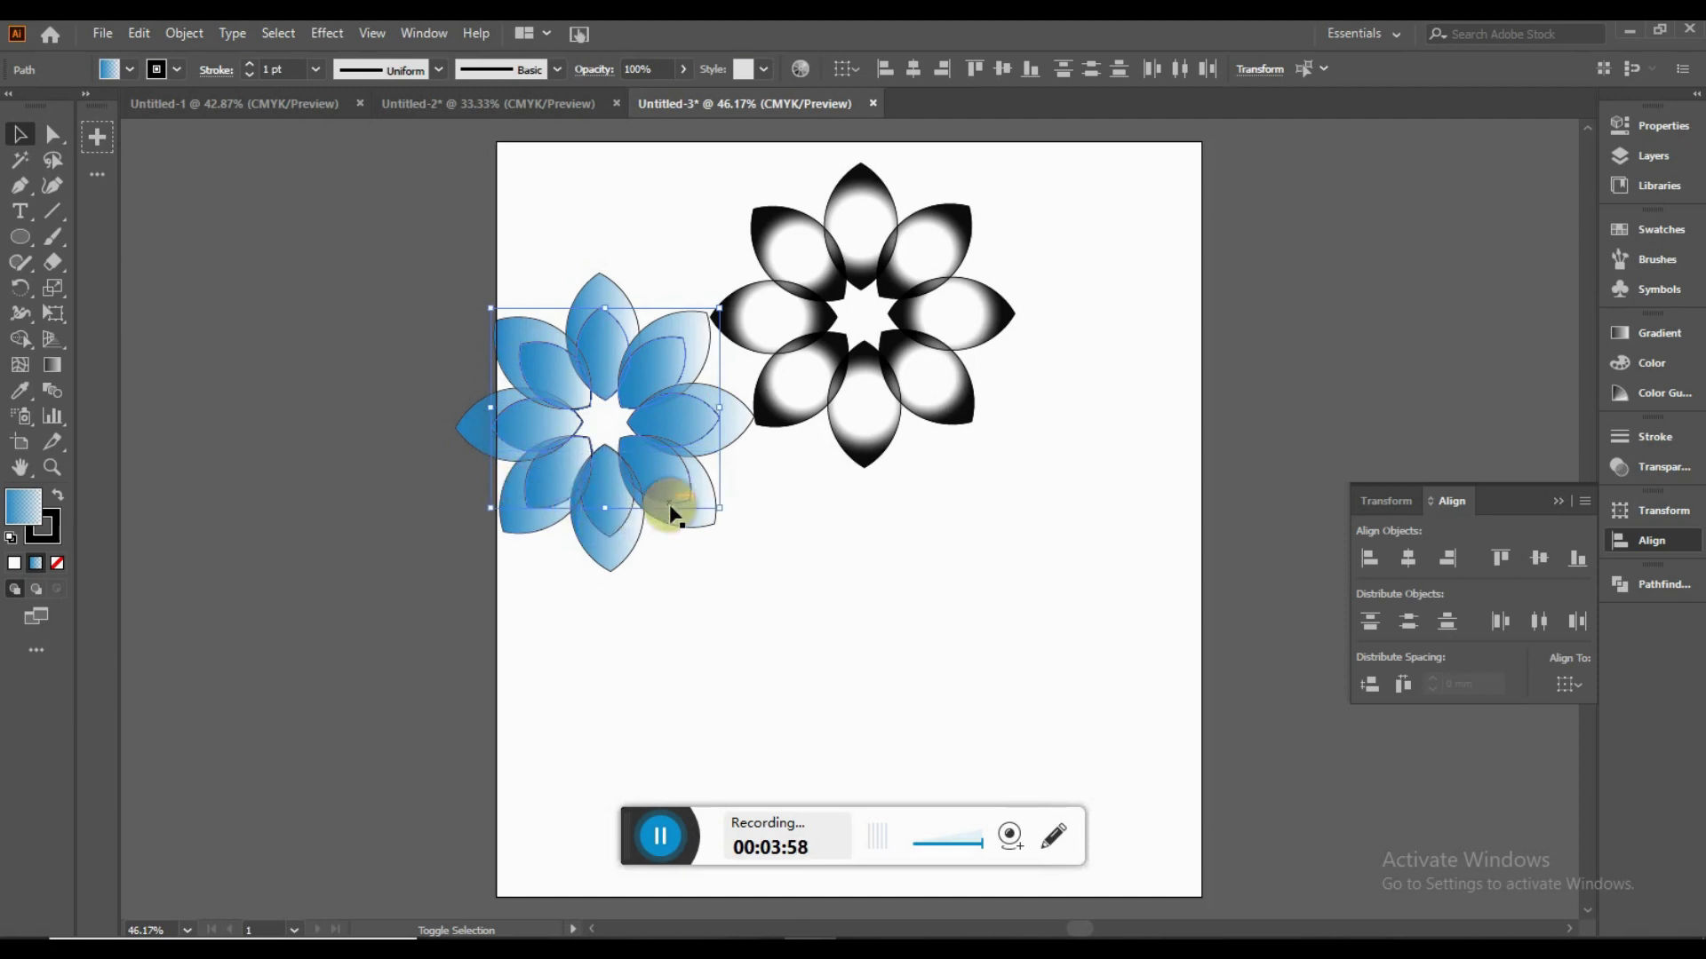
Step: Give the inner petals an orange-yellow gradient and select the whole coloured flower
left_click(111, 66)
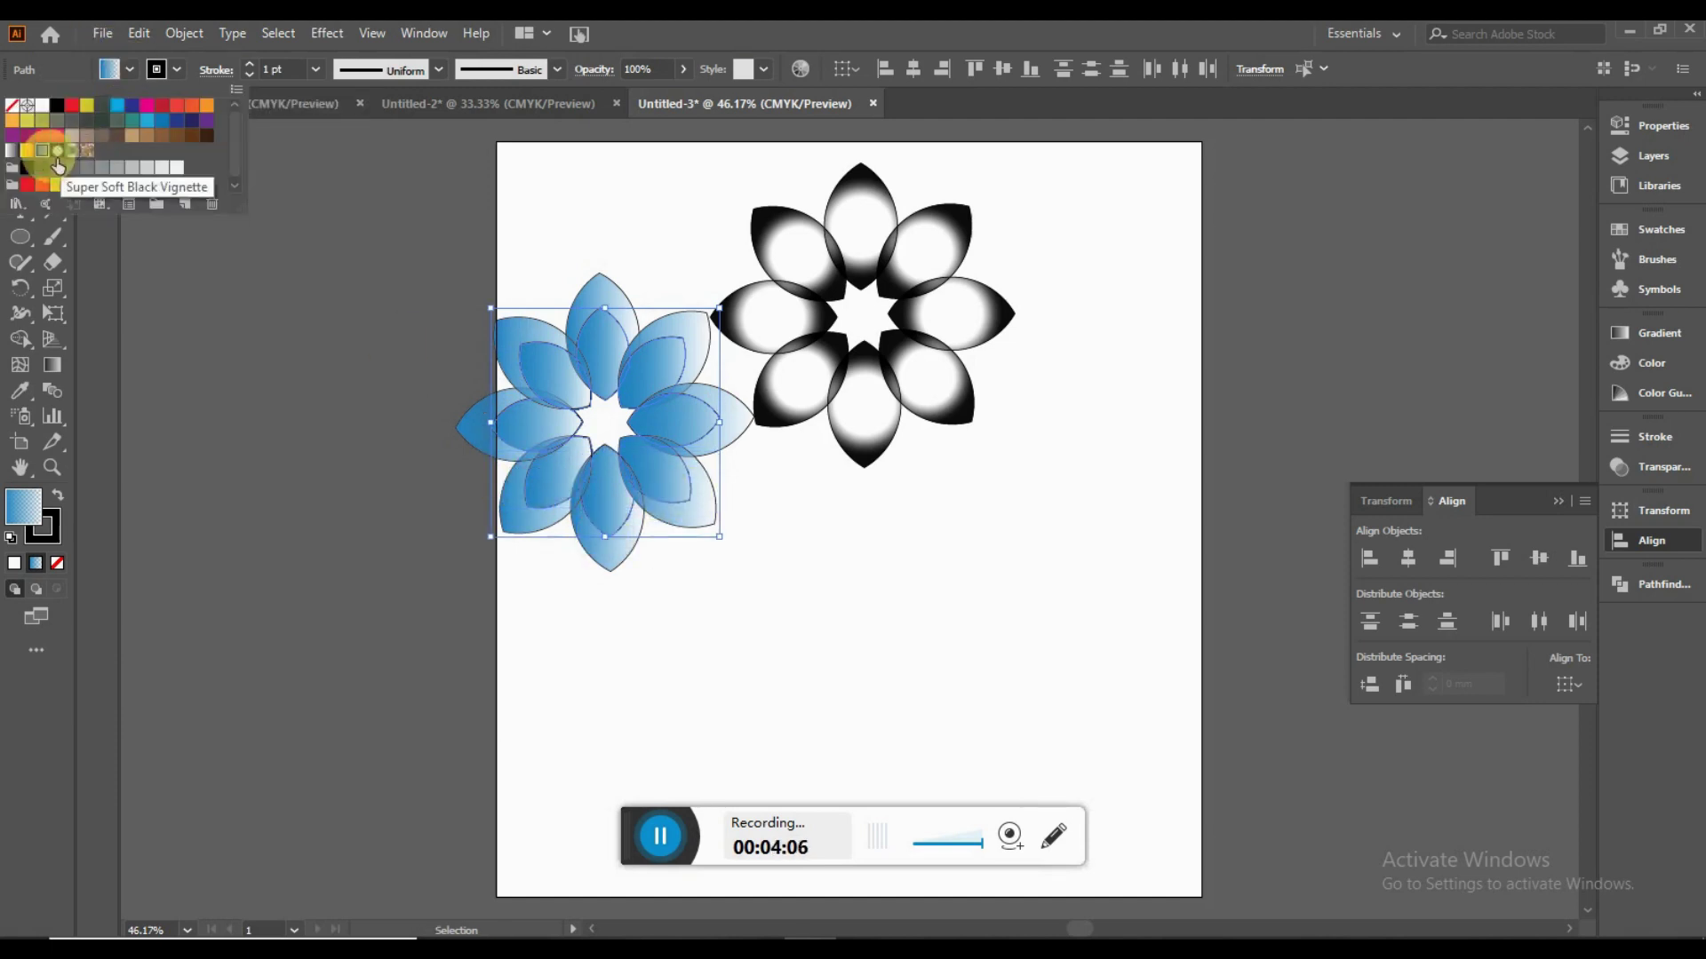
left_click(32, 152)
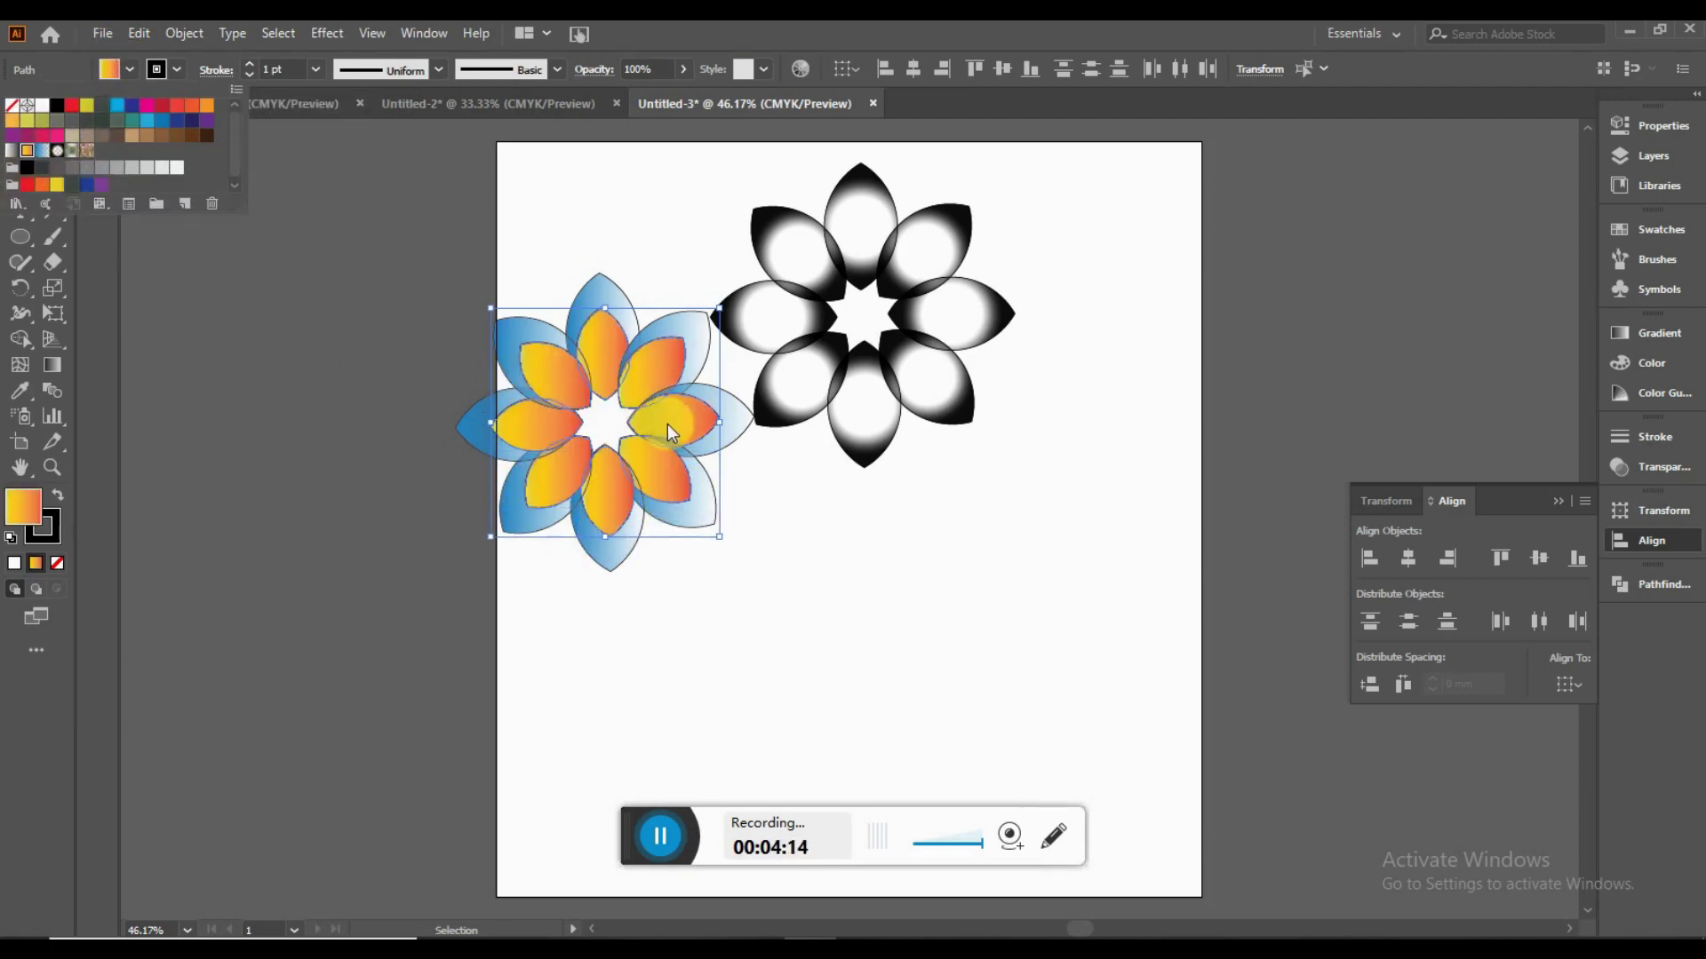
left_click(506, 241)
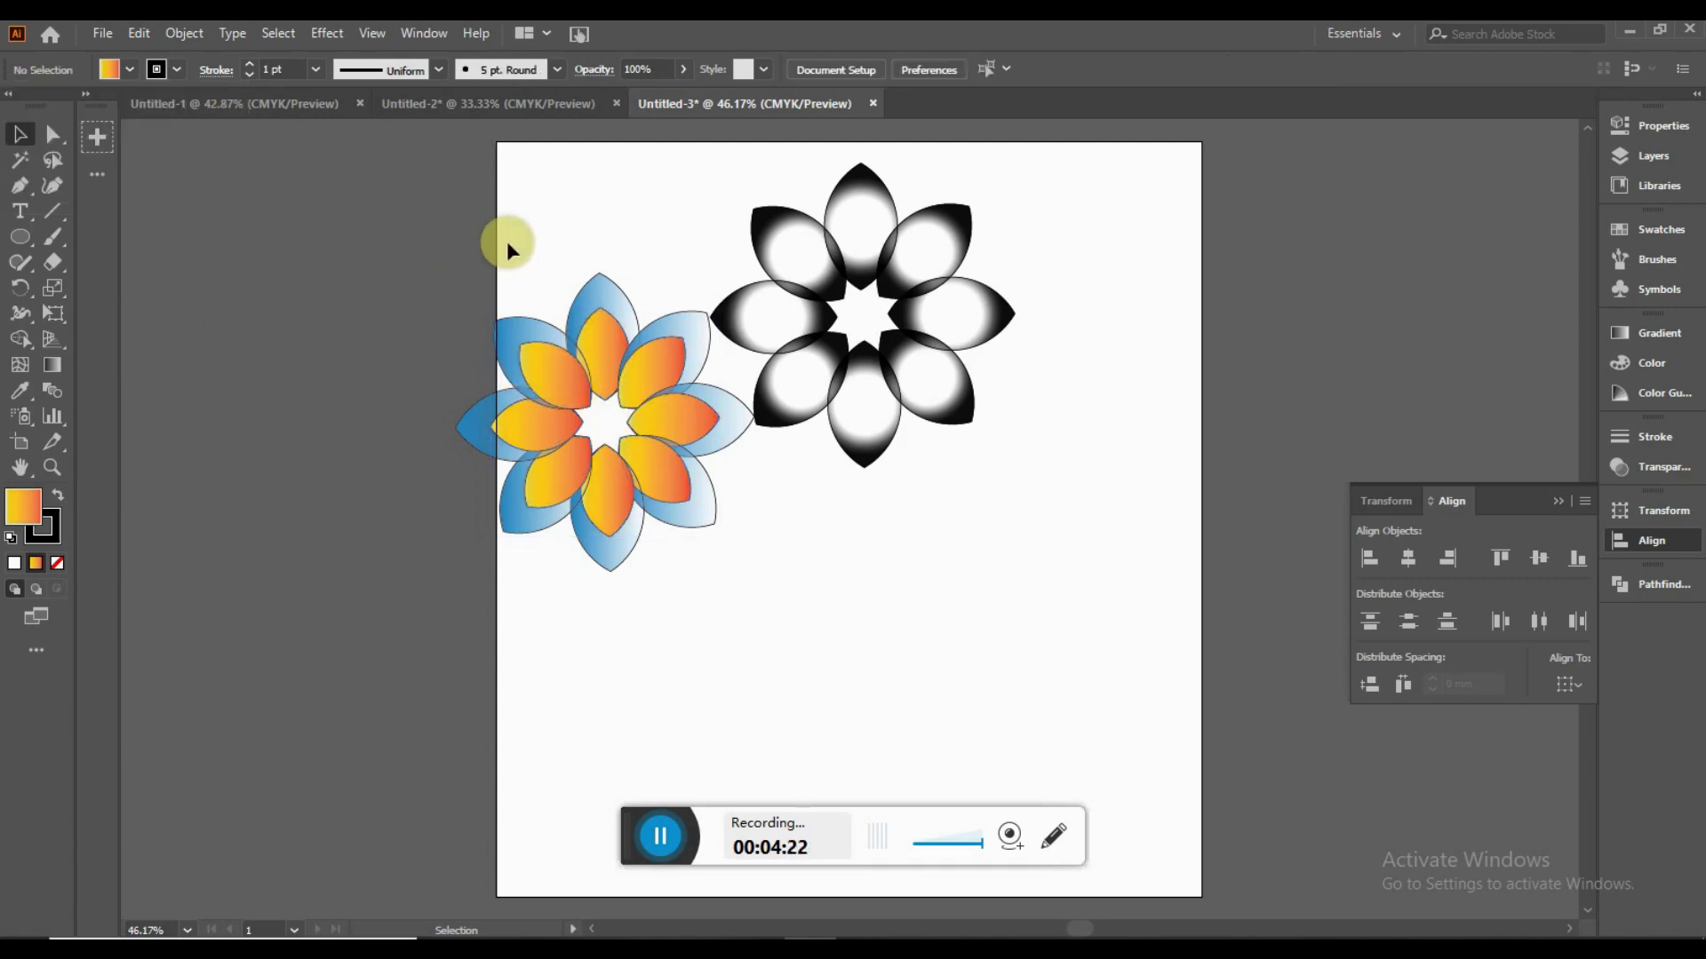
left_click_drag(418, 266, 696, 519)
Step: Scale down the coloured flower and centre it over the black-and-white flower
left_click_drag(664, 423, 904, 323)
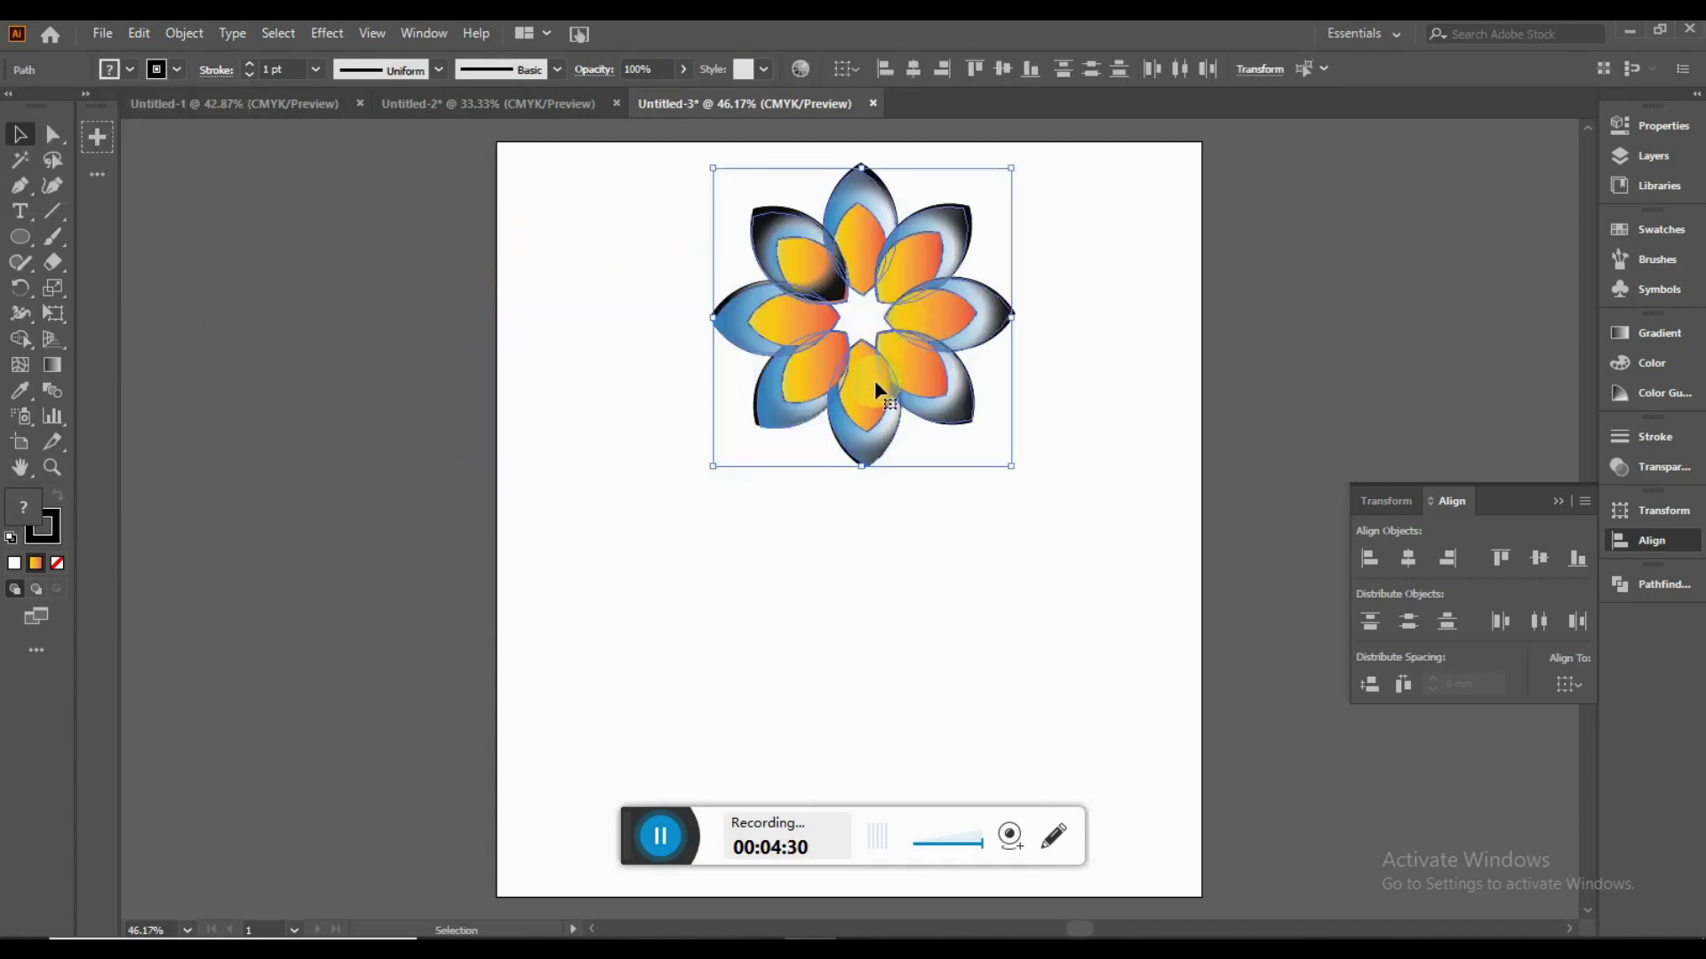
left_click_drag(1010, 169, 965, 233)
left_click_drag(862, 318, 885, 282)
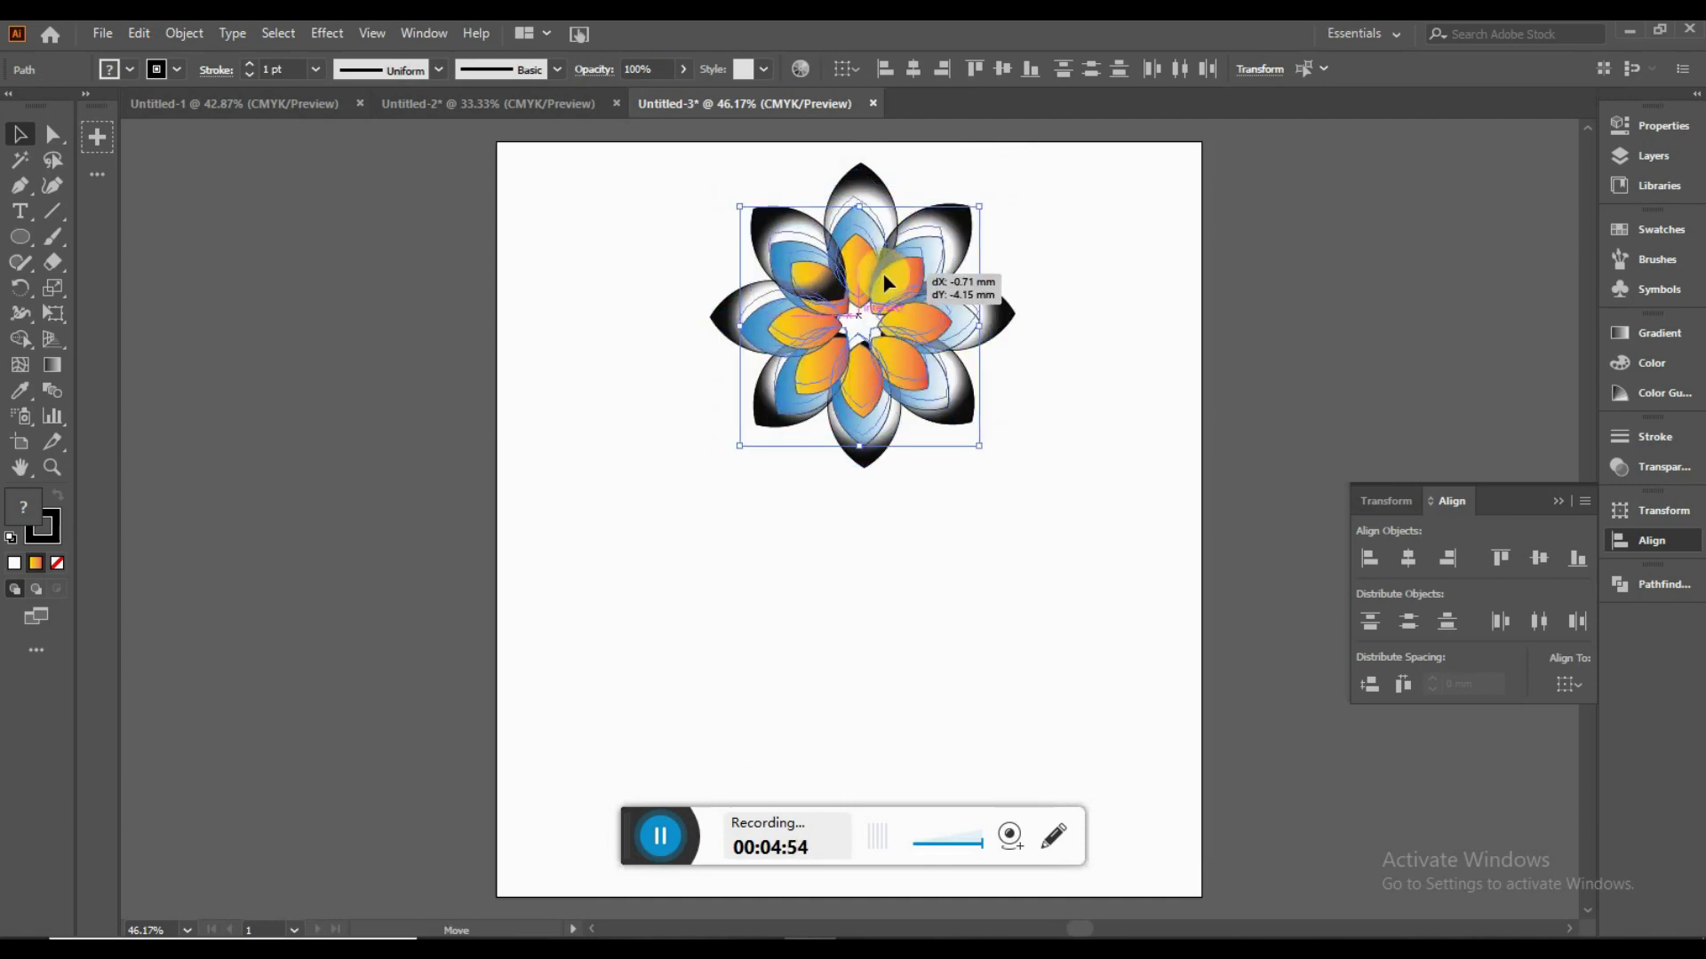
left_click_drag(884, 283, 949, 283)
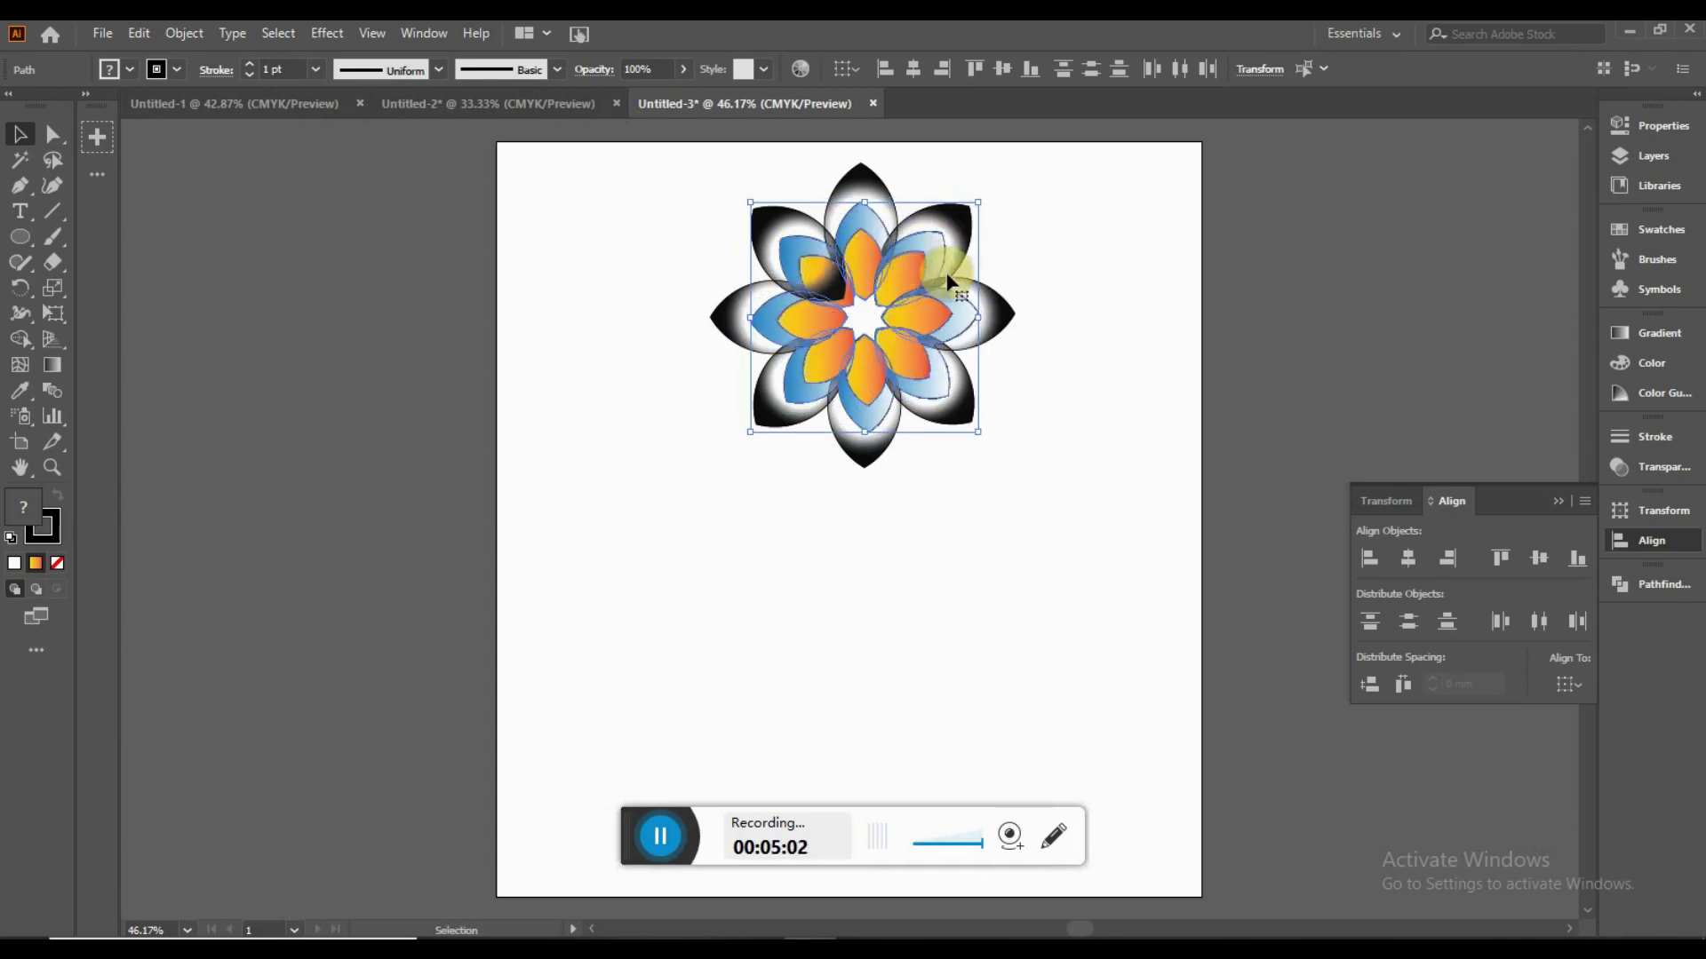
left_click_drag(755, 355, 766, 315)
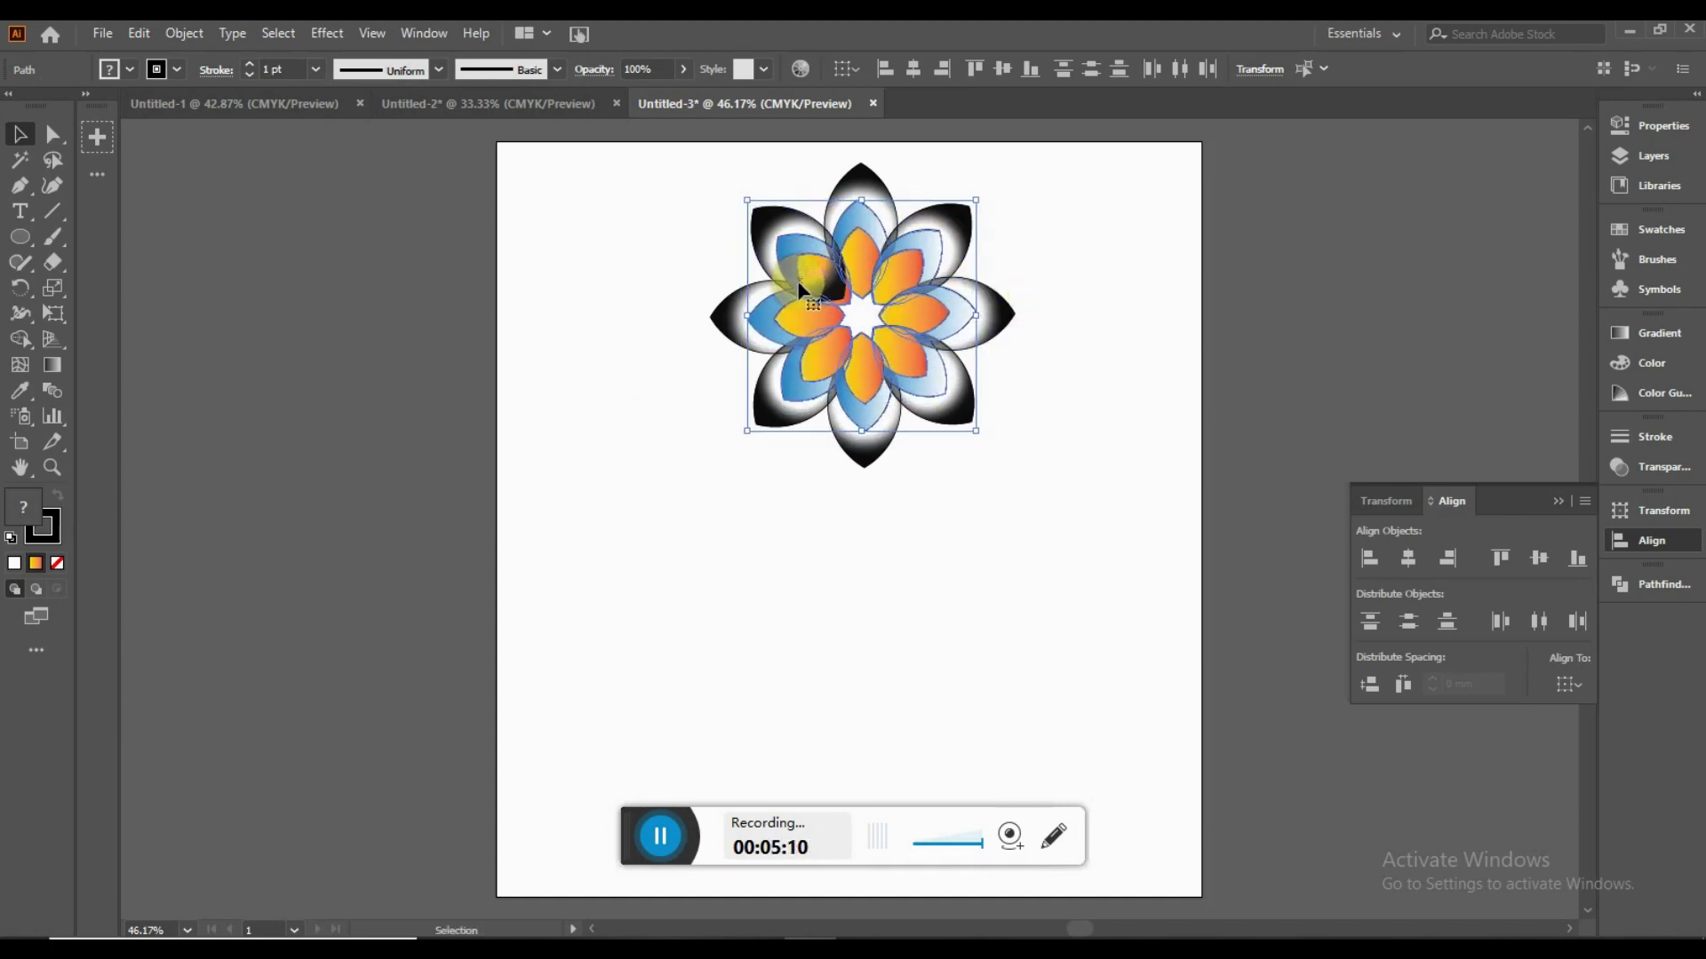
key("ctrl+shift+a")
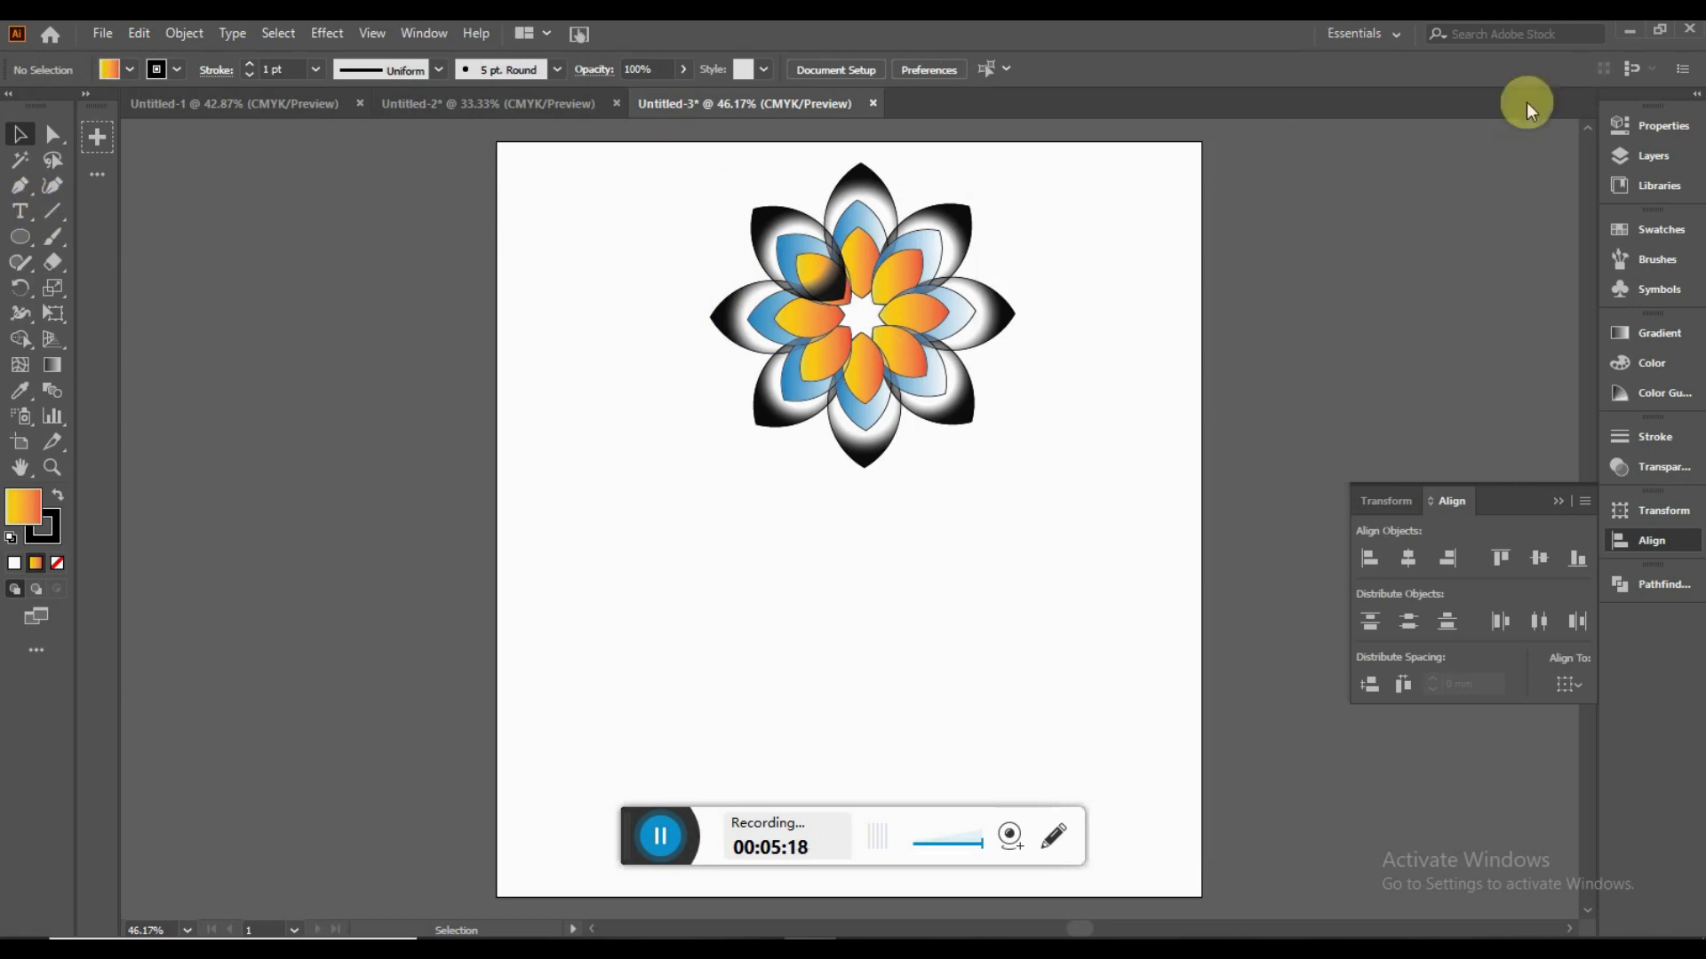
Step: Expand Layer 1 in the Layers panel to list its paths
left_click(1619, 155)
left_click(1409, 148)
left_click_drag(1380, 171, 1386, 622)
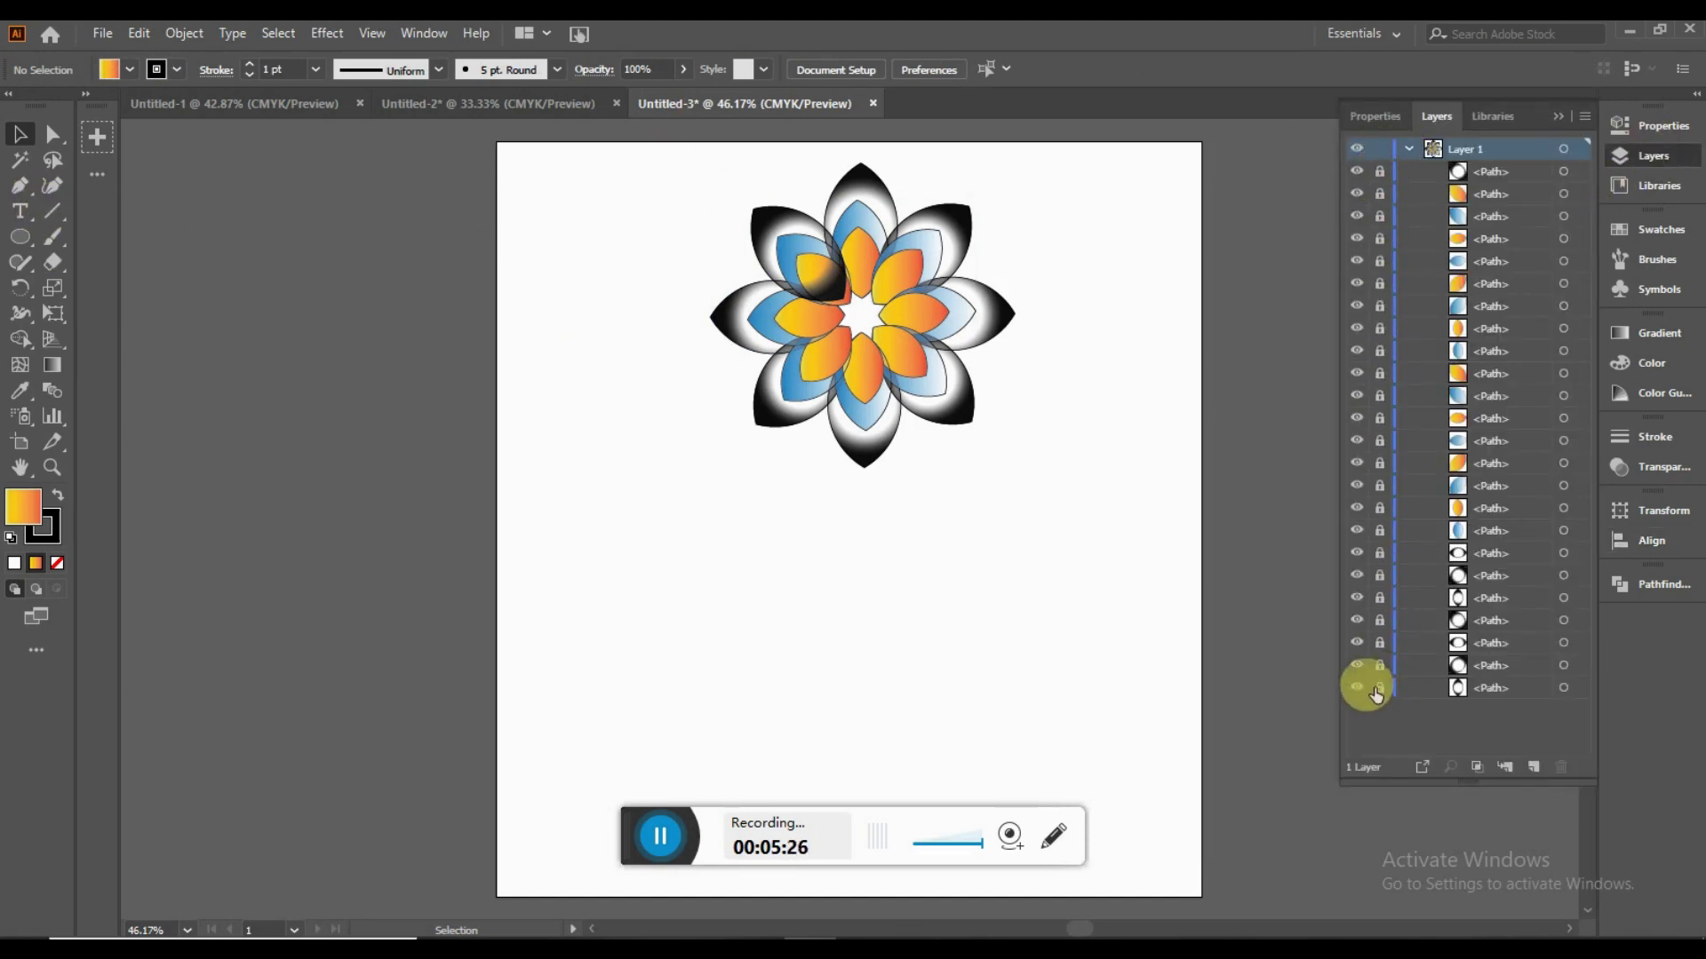
Step: Replace a straight line with an Arc-tool stem from the flower centre toward the lower left
left_click_drag(869, 338, 869, 679)
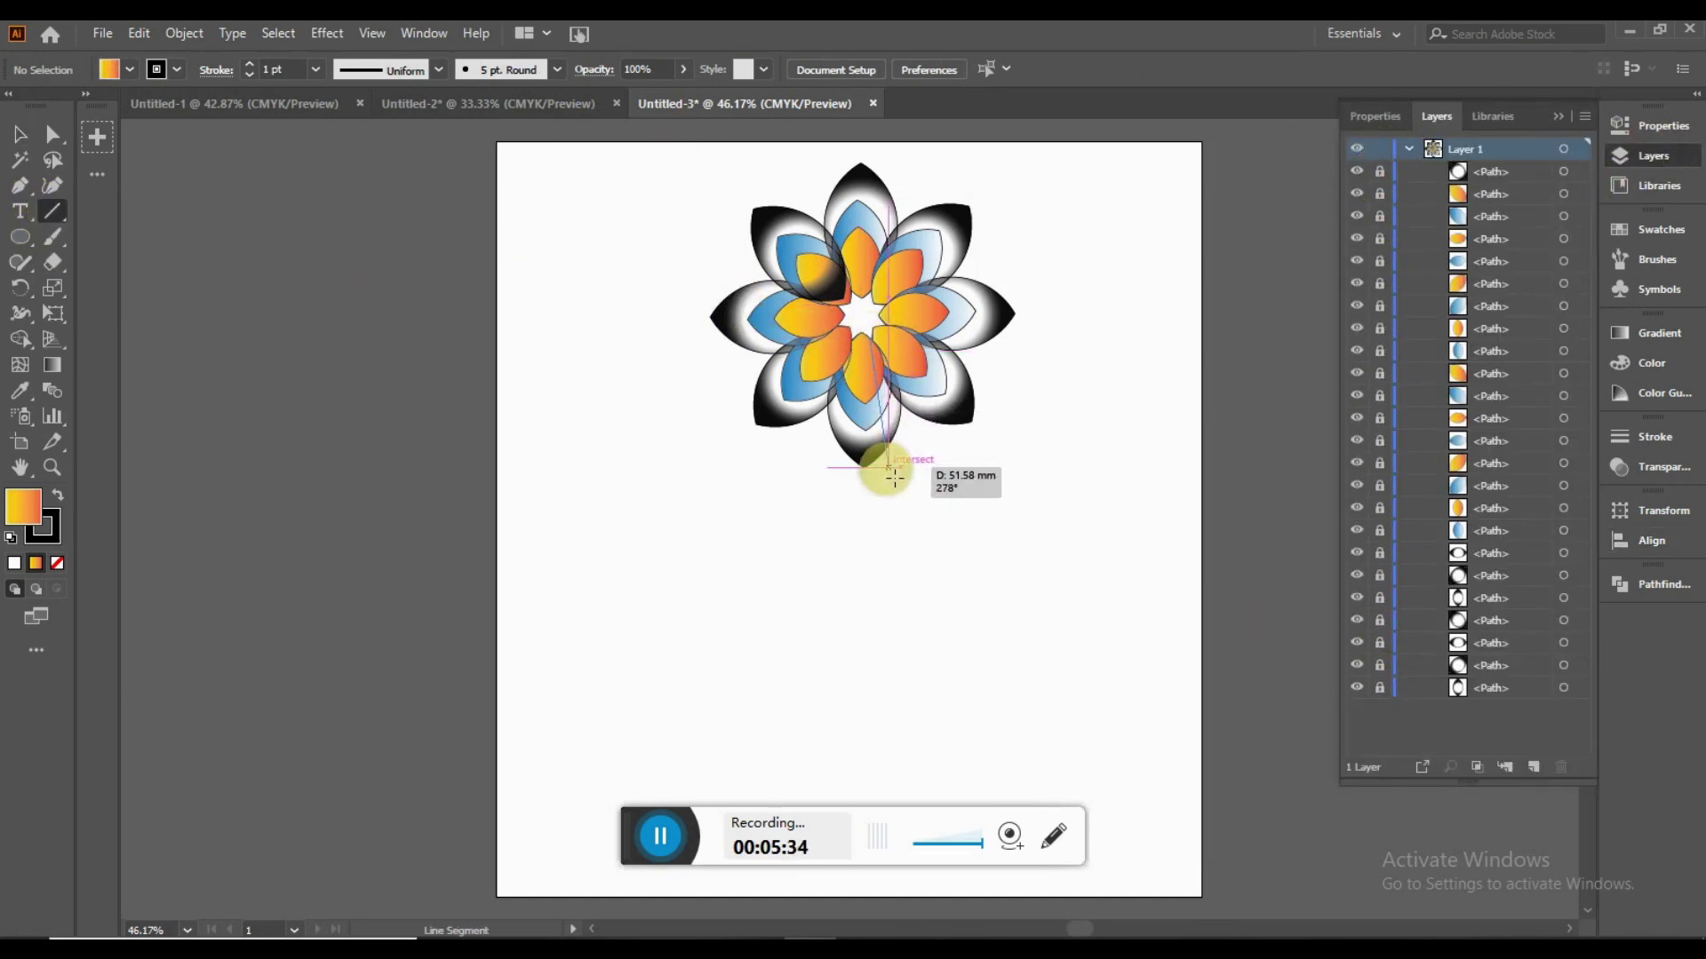
key("Delete")
left_click_drag(53, 211, 133, 237)
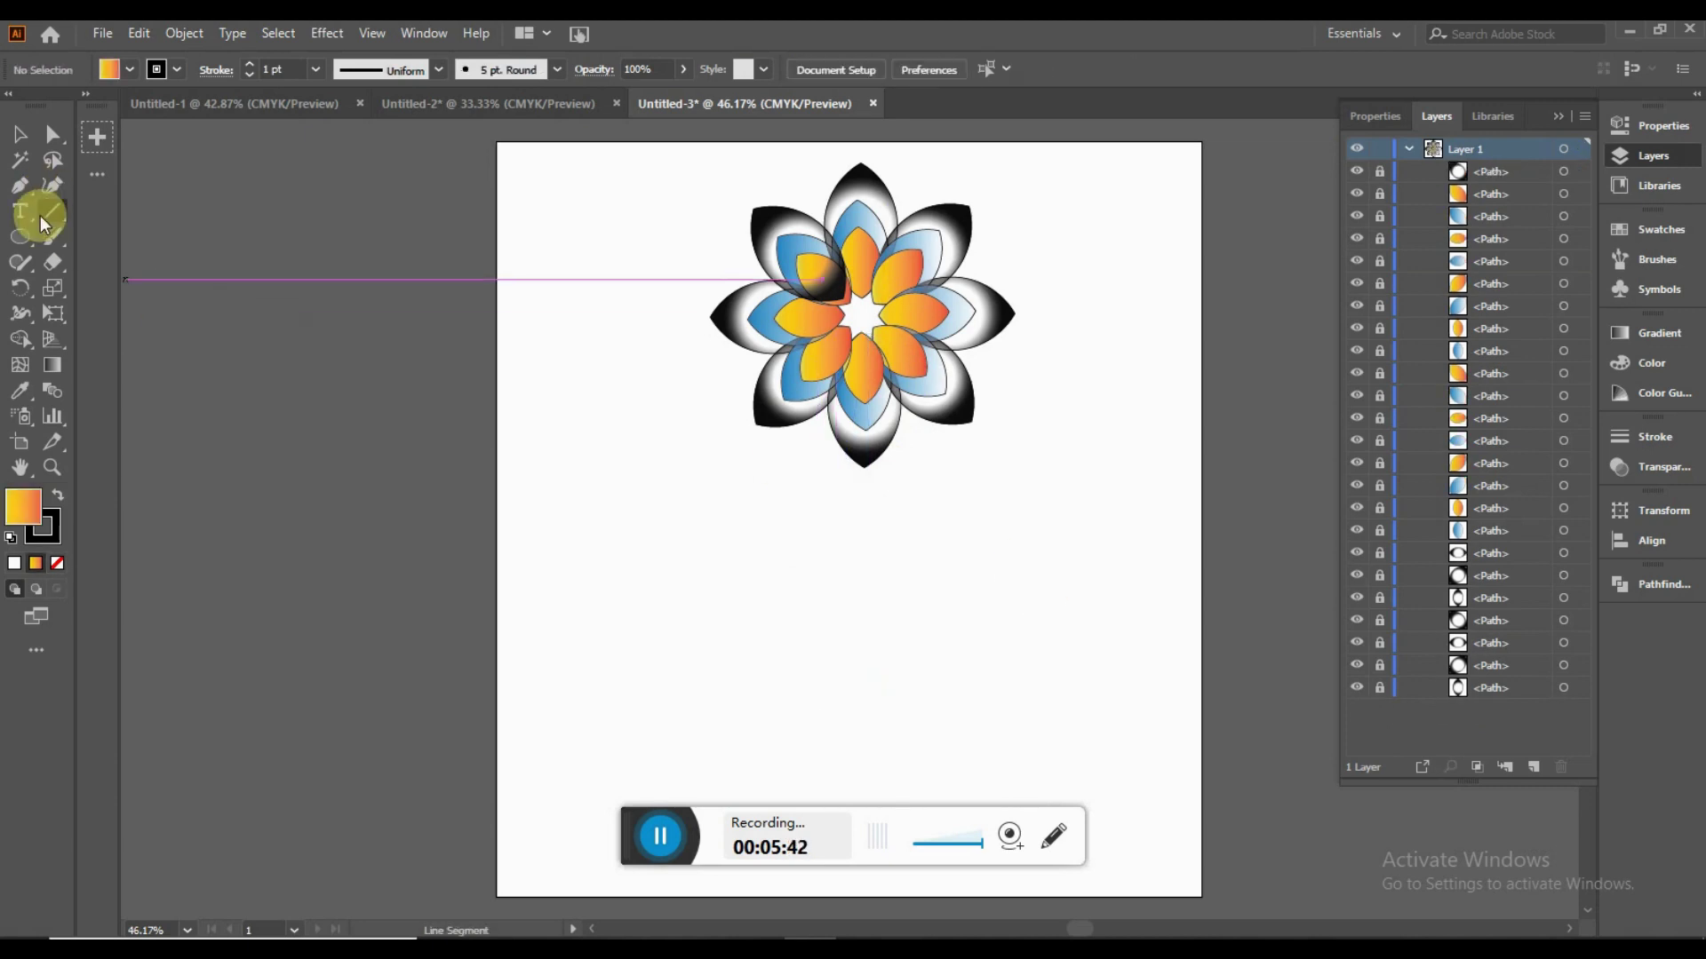
mouse_move(861, 338)
left_mouse_down()
mouse_move(851, 593)
mouse_move(536, 666)
mouse_move(759, 710)
left_mouse_up()
Step: Move the stem's anchors with Direct Selection to bend it into a smoother curve
left_click(48, 135)
left_click_drag(864, 671, 862, 672)
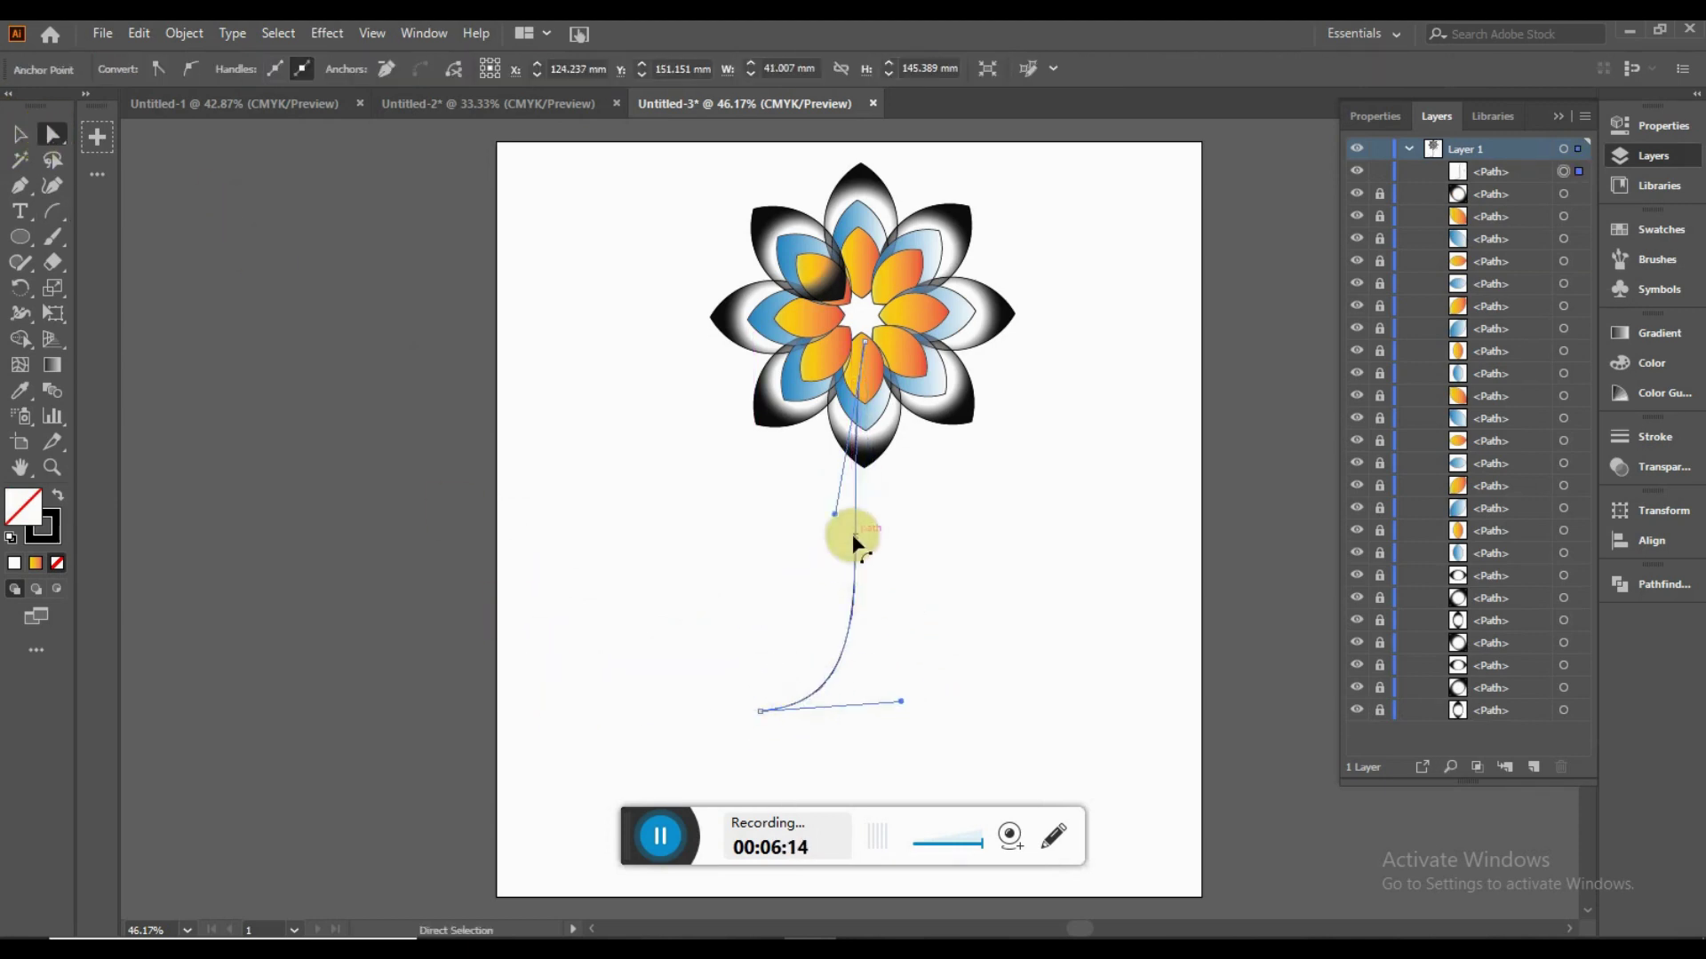
left_click_drag(876, 533, 811, 696)
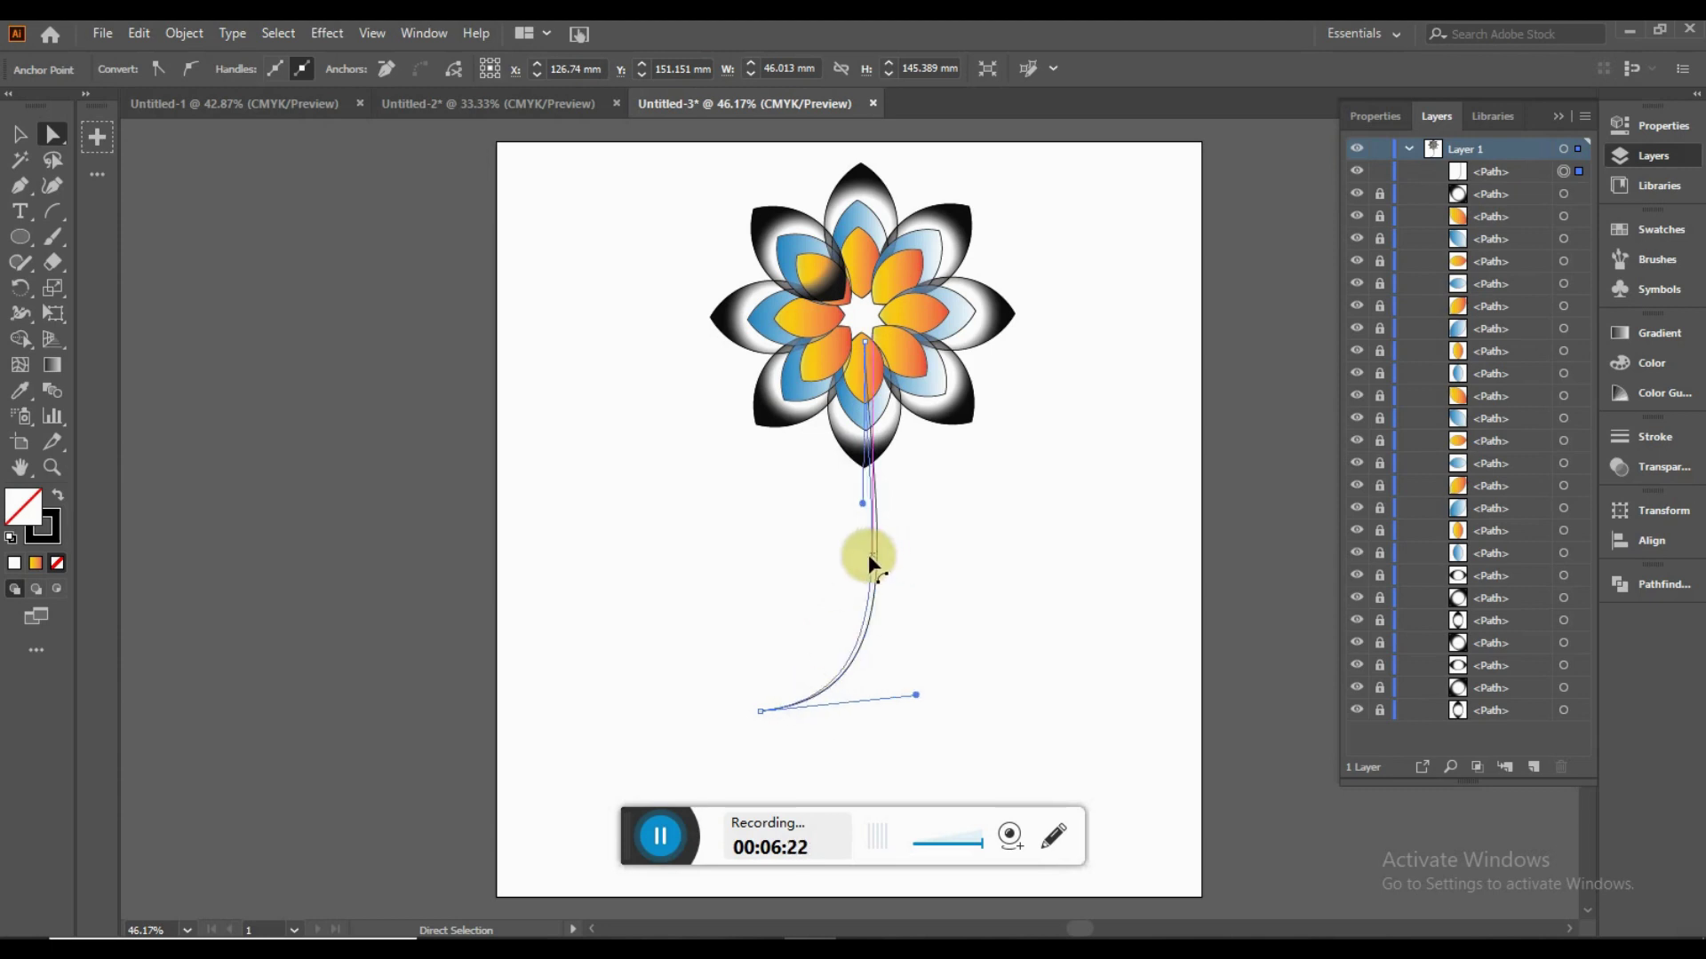
left_click(780, 616)
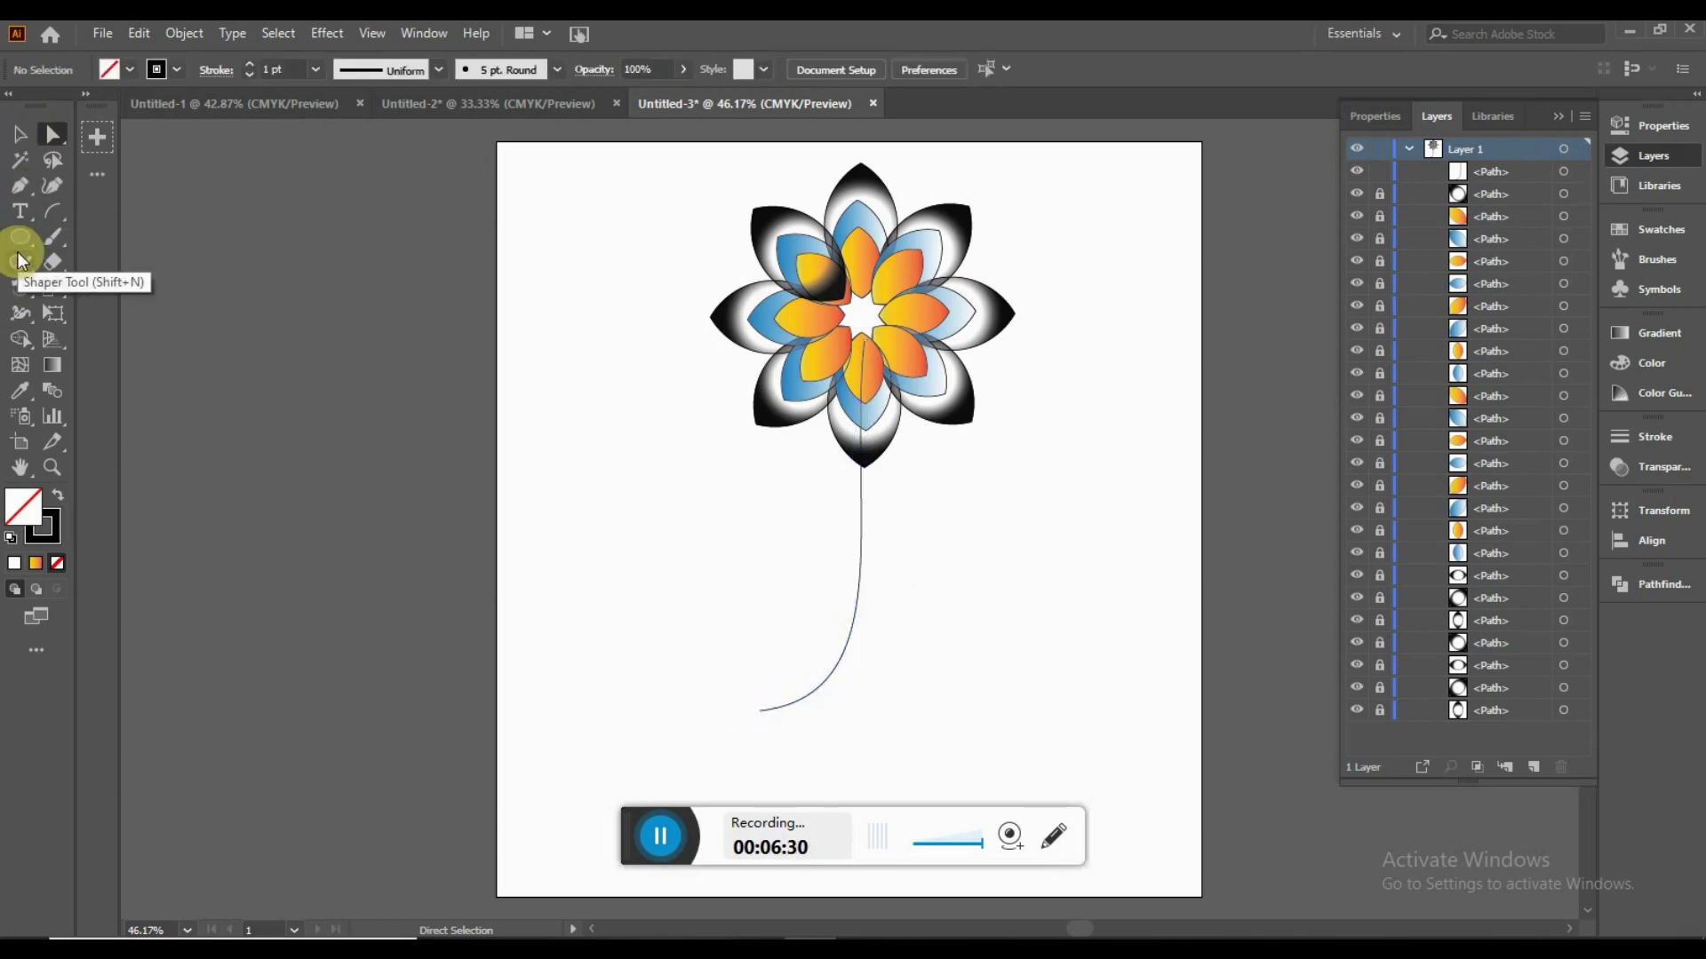
left_click(19, 239)
Step: Draw a pot rectangle below the flower
left_click(103, 237)
left_click_drag(716, 646, 946, 806)
left_click_drag(635, 837, 154, 899)
left_click(18, 140)
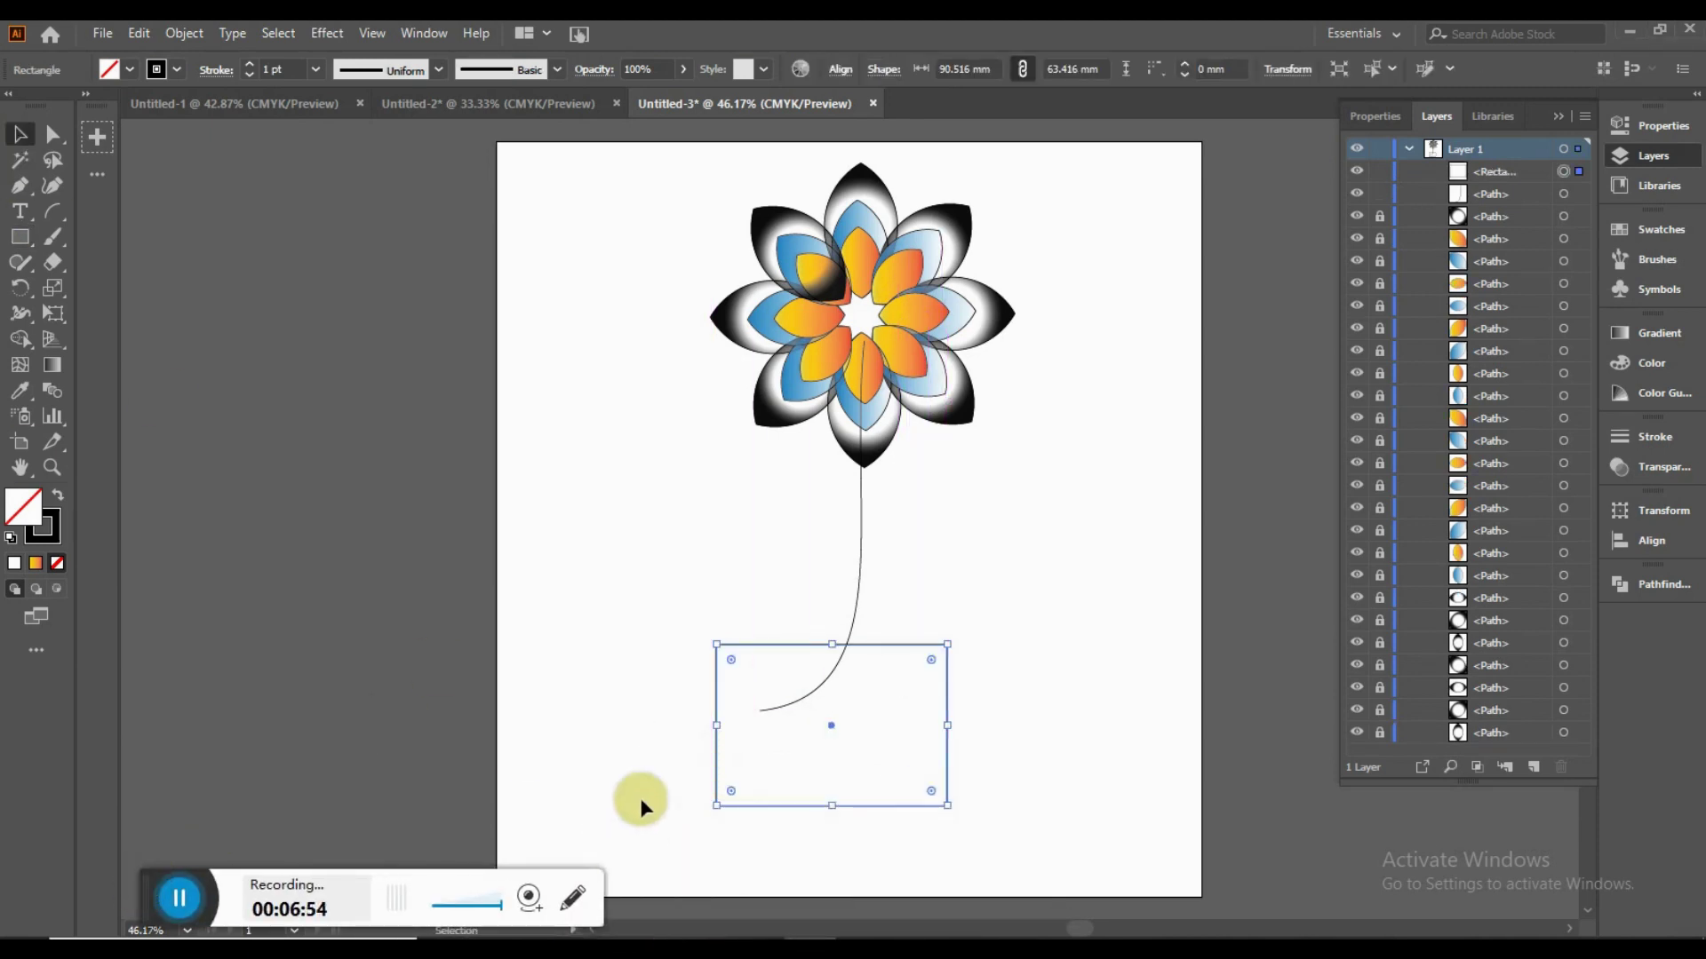
Step: Round the pot rectangle's bottom corners
left_click(52, 138)
mouse_move(610, 761)
left_mouse_down()
mouse_move(969, 826)
mouse_move(903, 743)
left_mouse_up()
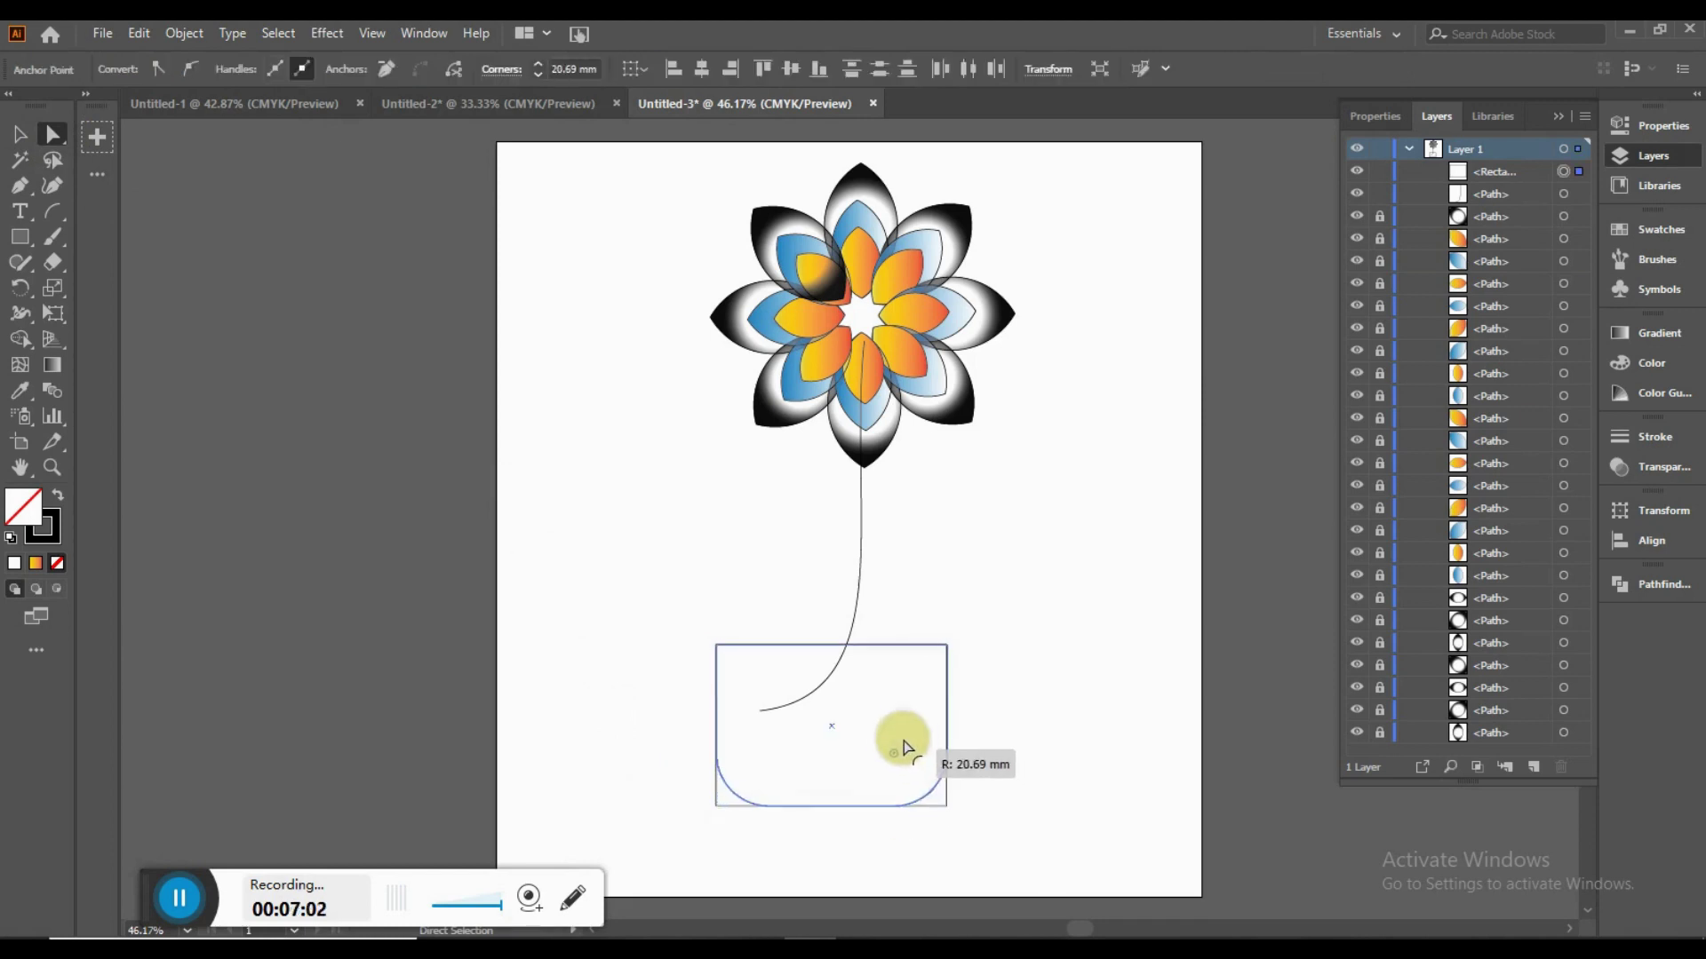
left_click(673, 772)
Step: Add a middle anchor on the pot's top edge and pull it down into a curve
left_click(815, 647)
key("plus")
left_click(835, 644)
left_click(51, 135)
mouse_move(837, 652)
left_mouse_down()
mouse_move(830, 702)
mouse_move(876, 382)
left_mouse_up()
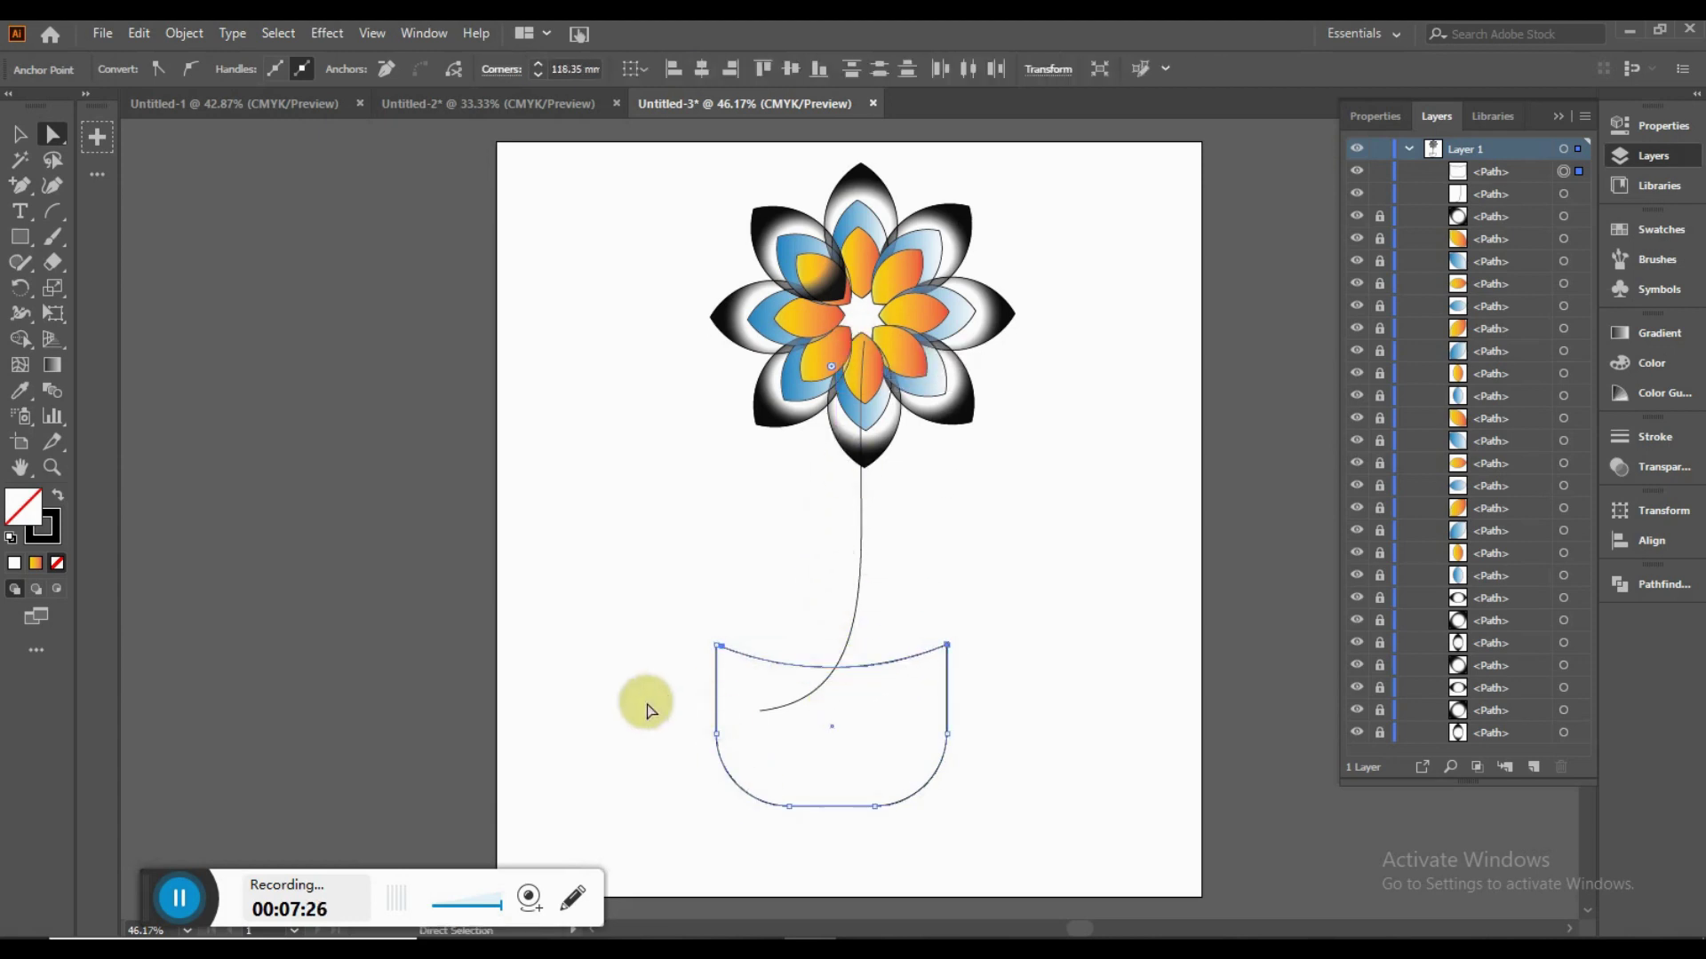
key("ctrl+shift+a")
Step: Draw an ellipse across the pot's top, nudge it onto the rim, and zoom in
left_click_drag(20, 237, 95, 285)
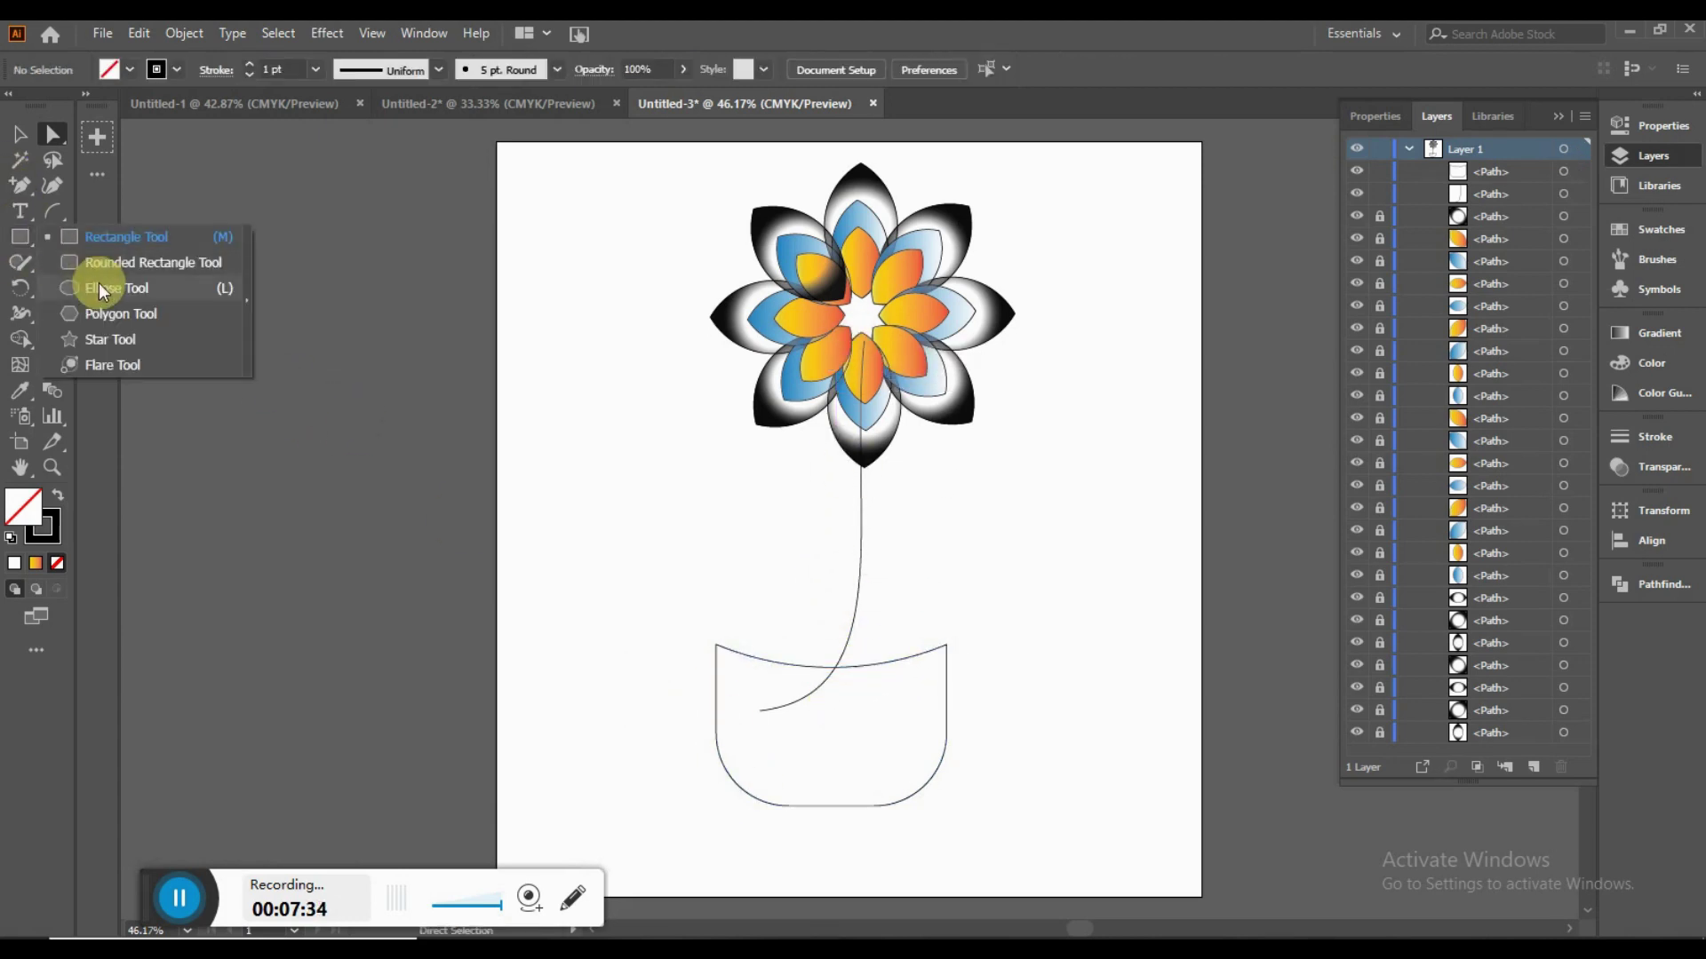
mouse_move(716, 645)
left_mouse_down()
mouse_move(949, 652)
mouse_move(959, 614)
left_mouse_up()
key("Down")
key("Down")
key("Down")
key("Down")
key("Down")
key("Down")
key("Down")
key("Down")
key("Down")
key("Down")
key("Down")
key("Down")
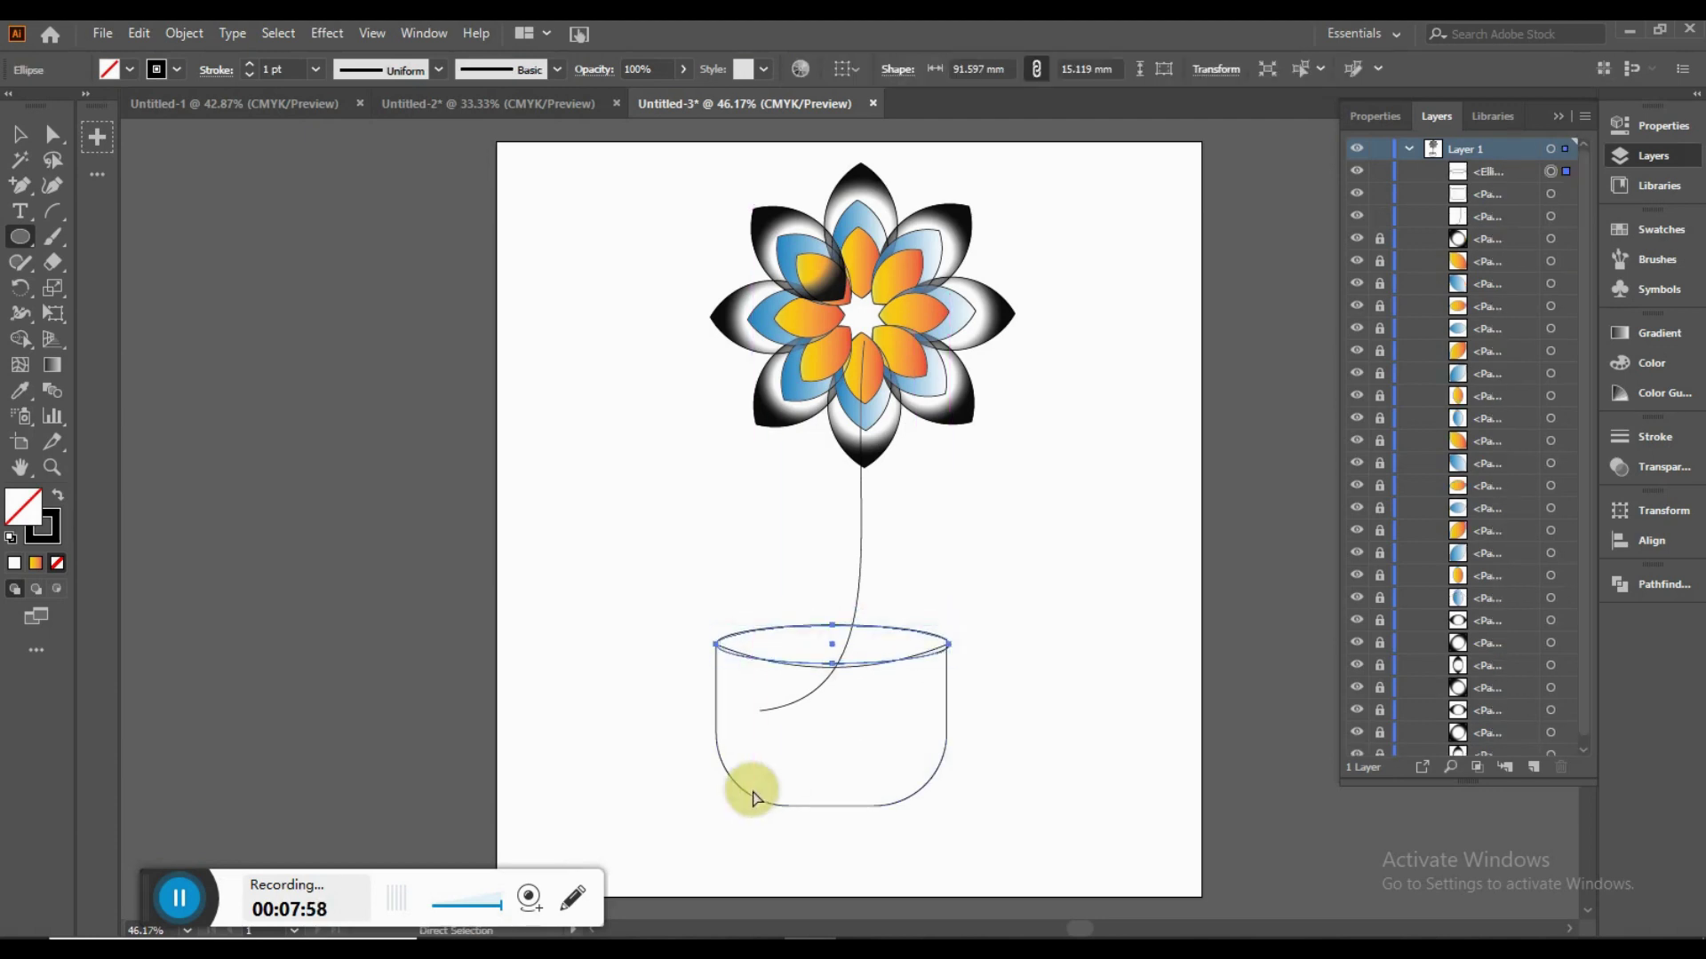
key("ctrl+1")
left_click_drag(856, 571, 866, 572)
left_click_drag(1072, 526, 1074, 545)
key("ctrl+z")
Step: Drag the rim ellipse's bottom anchor down to form a lip
key("a")
left_click_drag(1103, 531, 1100, 529)
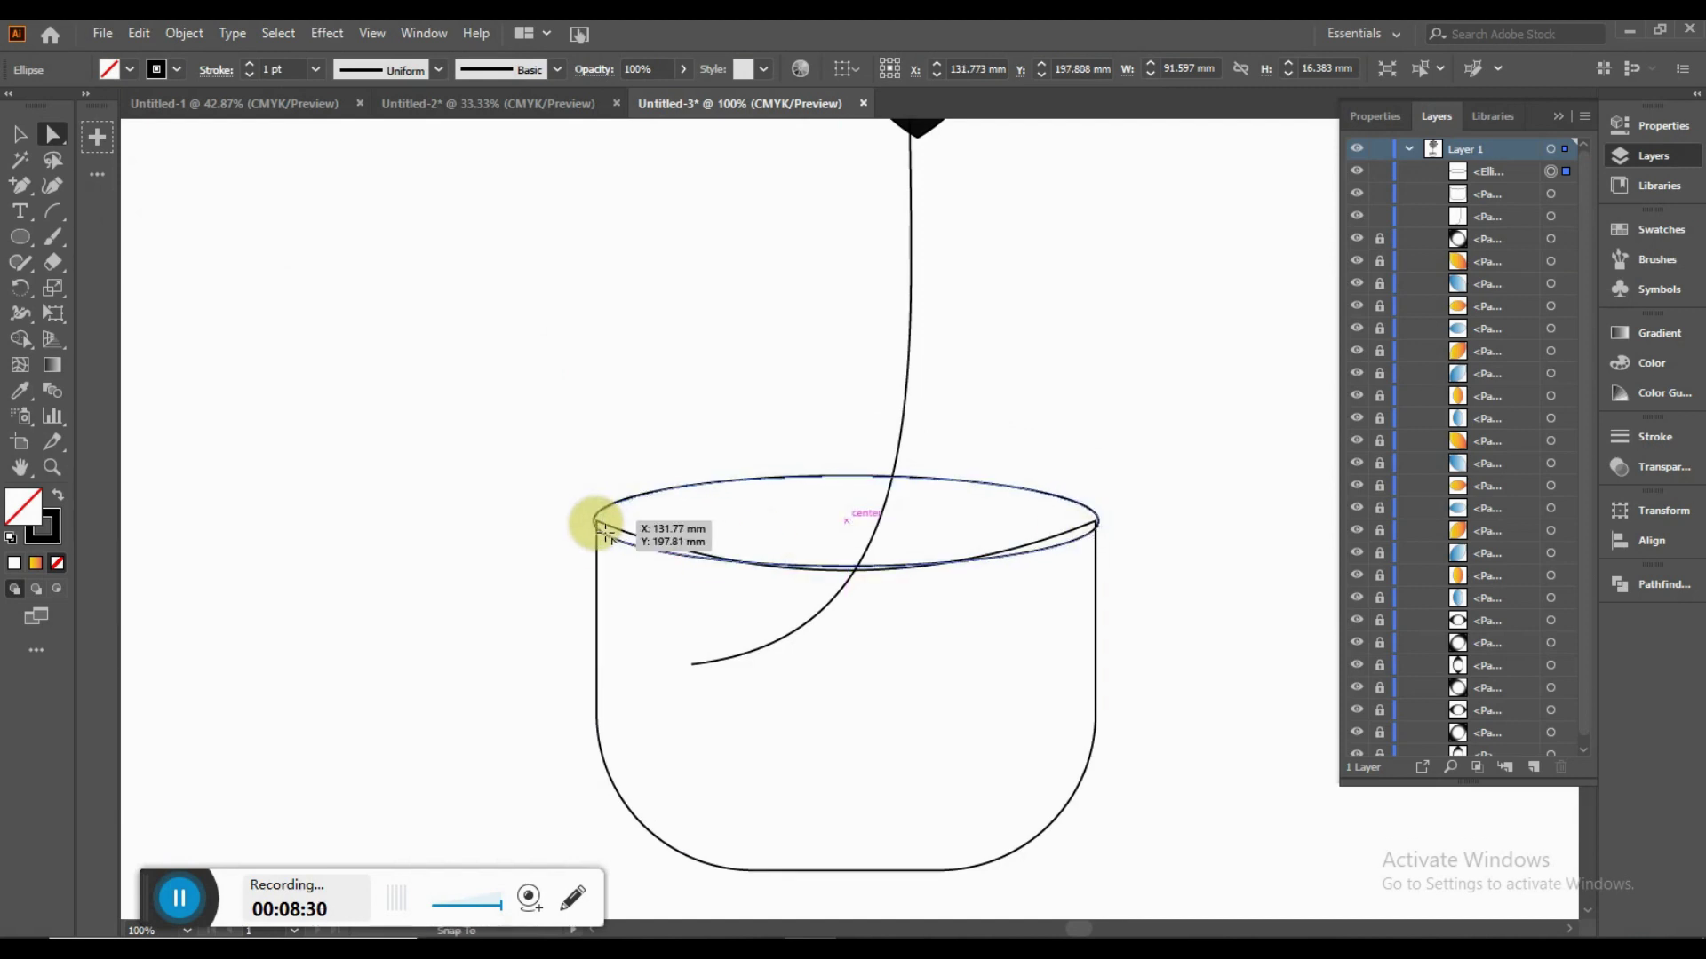
left_click(846, 567)
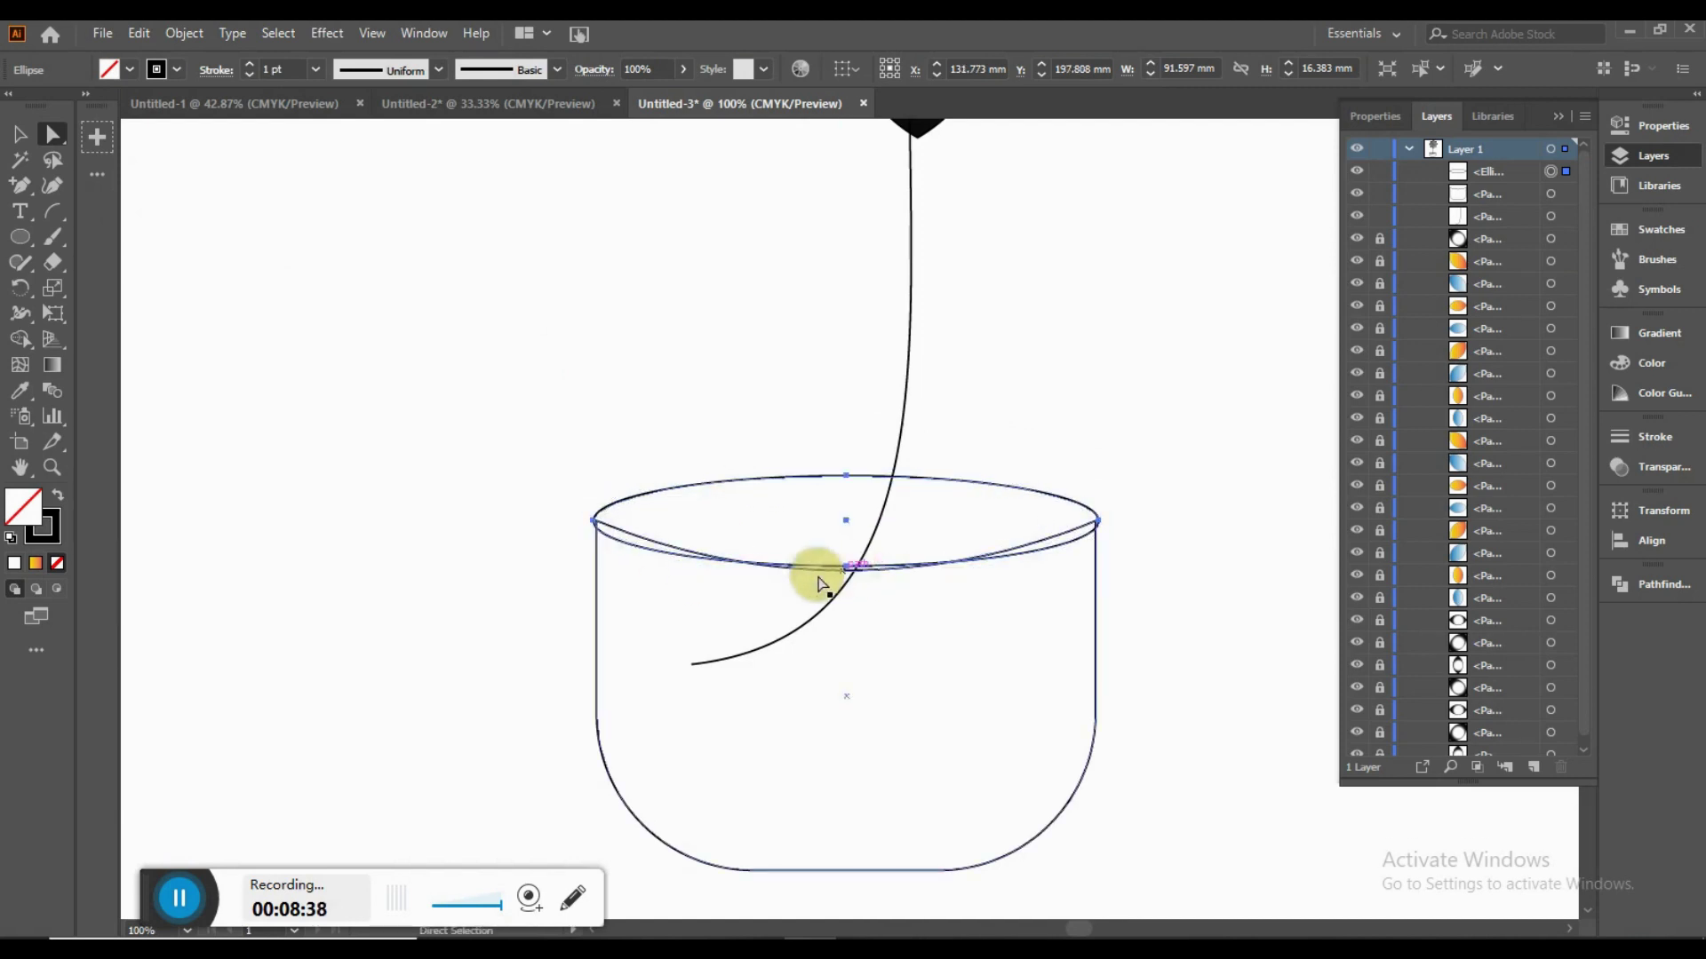
left_click(772, 541)
left_click(826, 479)
mouse_move(849, 566)
left_mouse_down()
mouse_move(847, 695)
mouse_move(837, 593)
left_mouse_up()
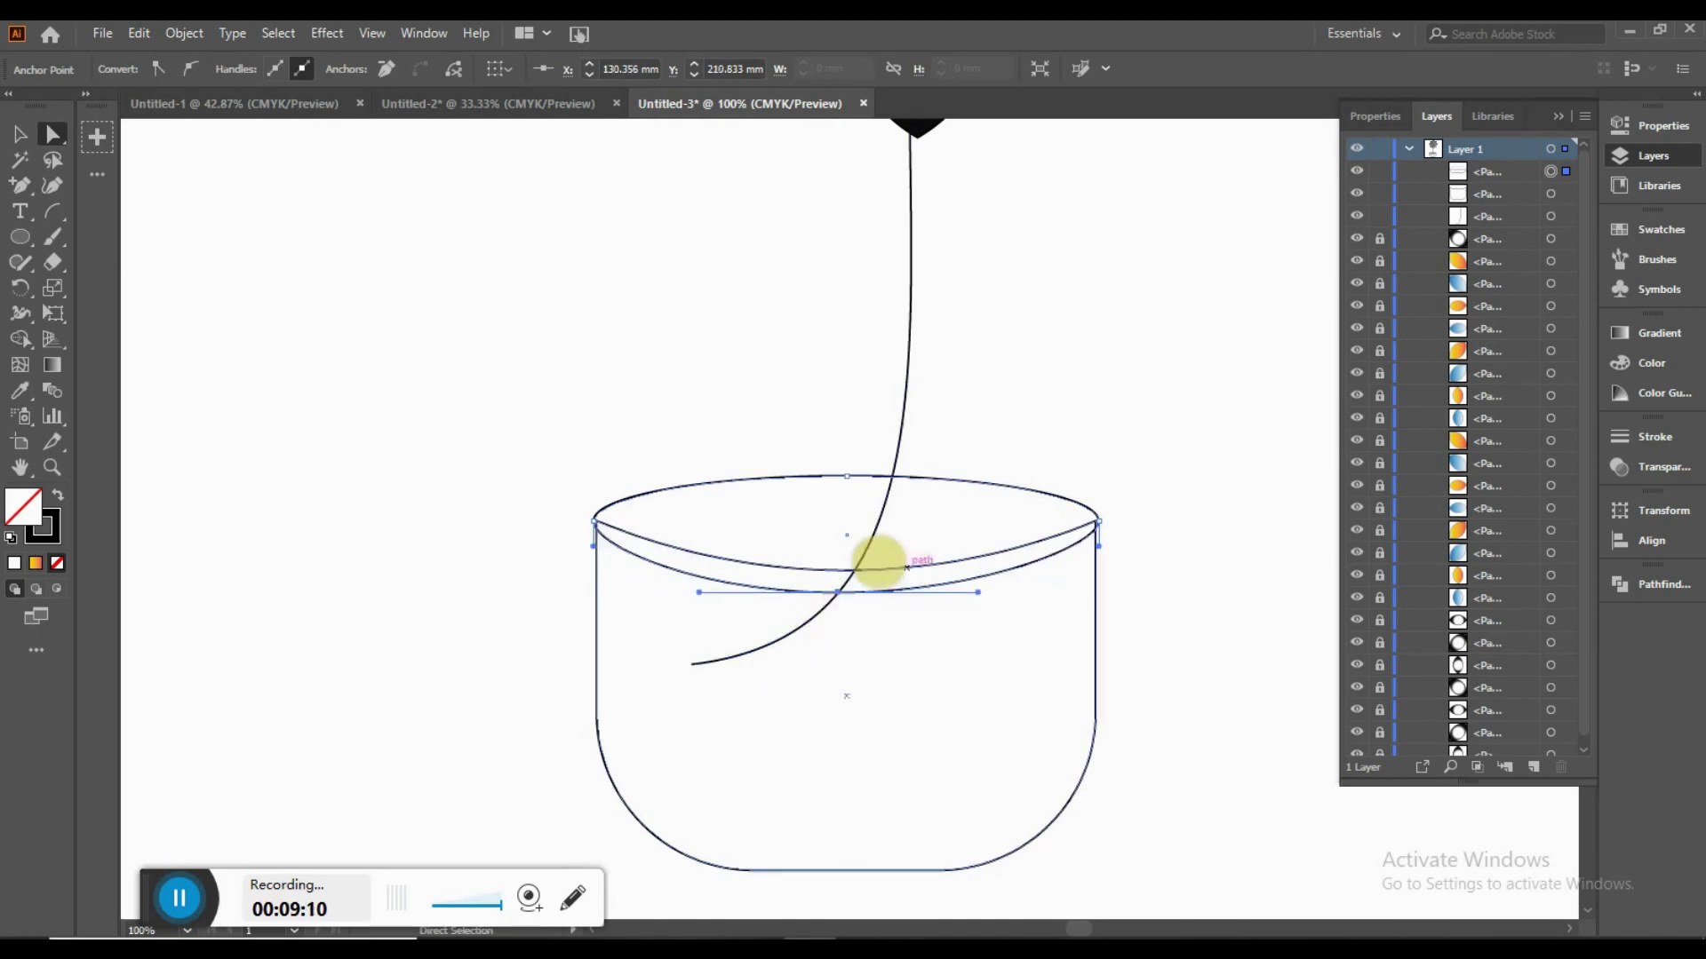
left_click(410, 336)
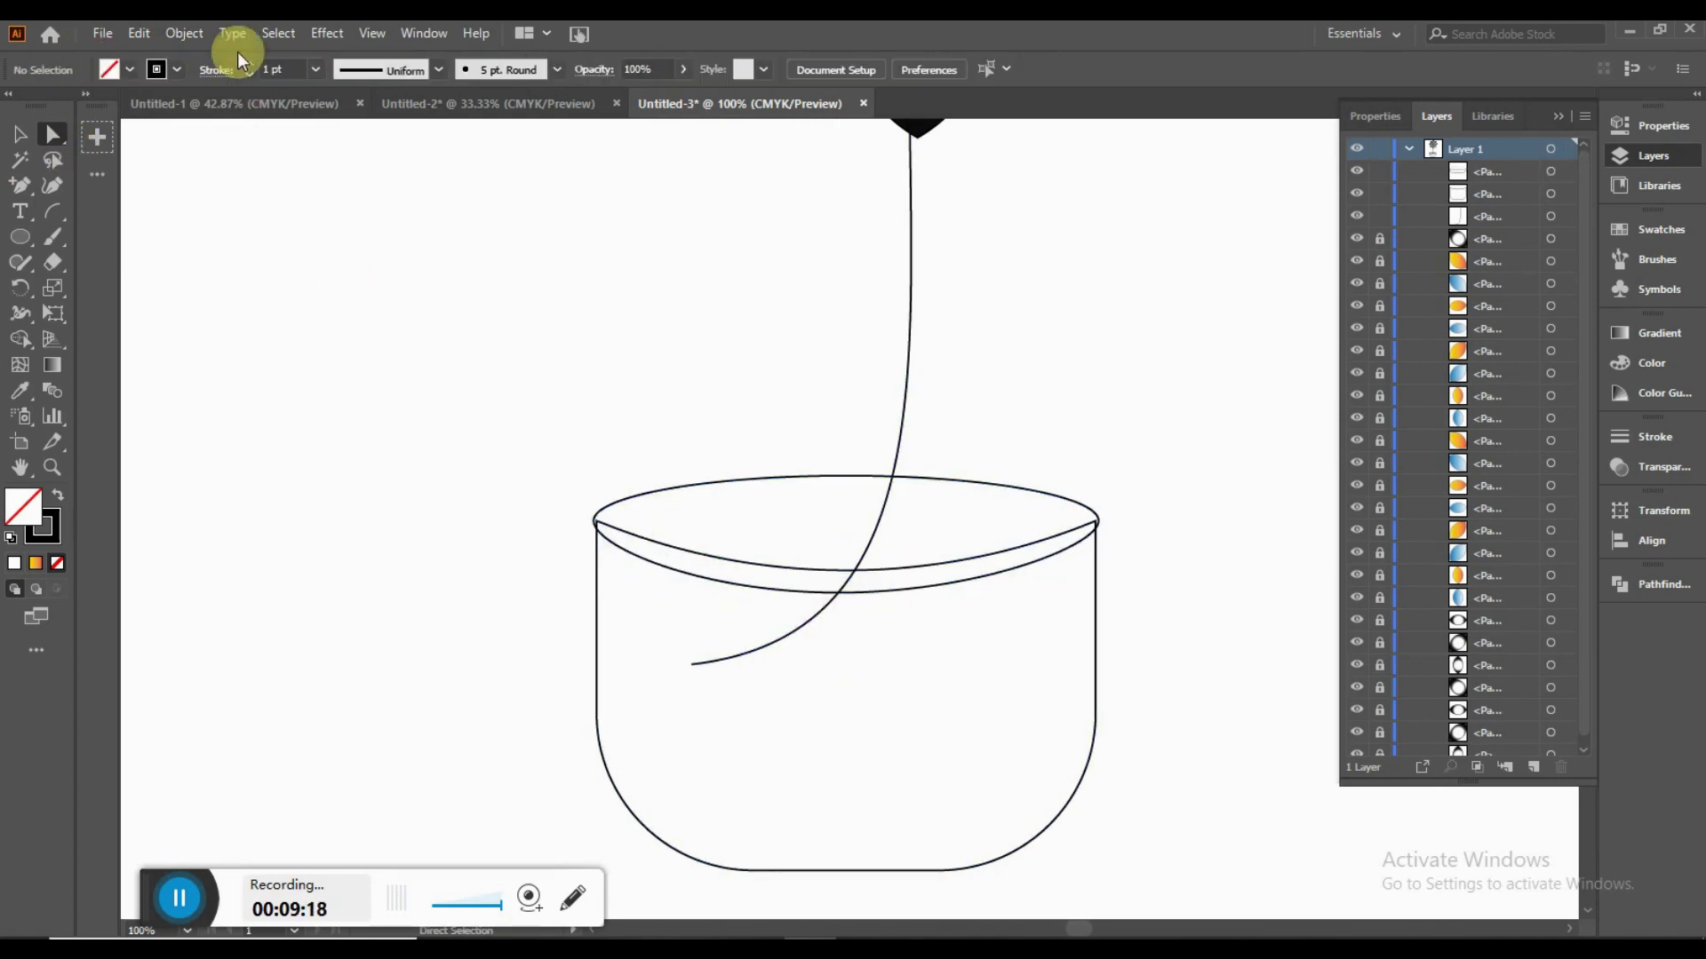
key("ctrl+a")
left_click(564, 480)
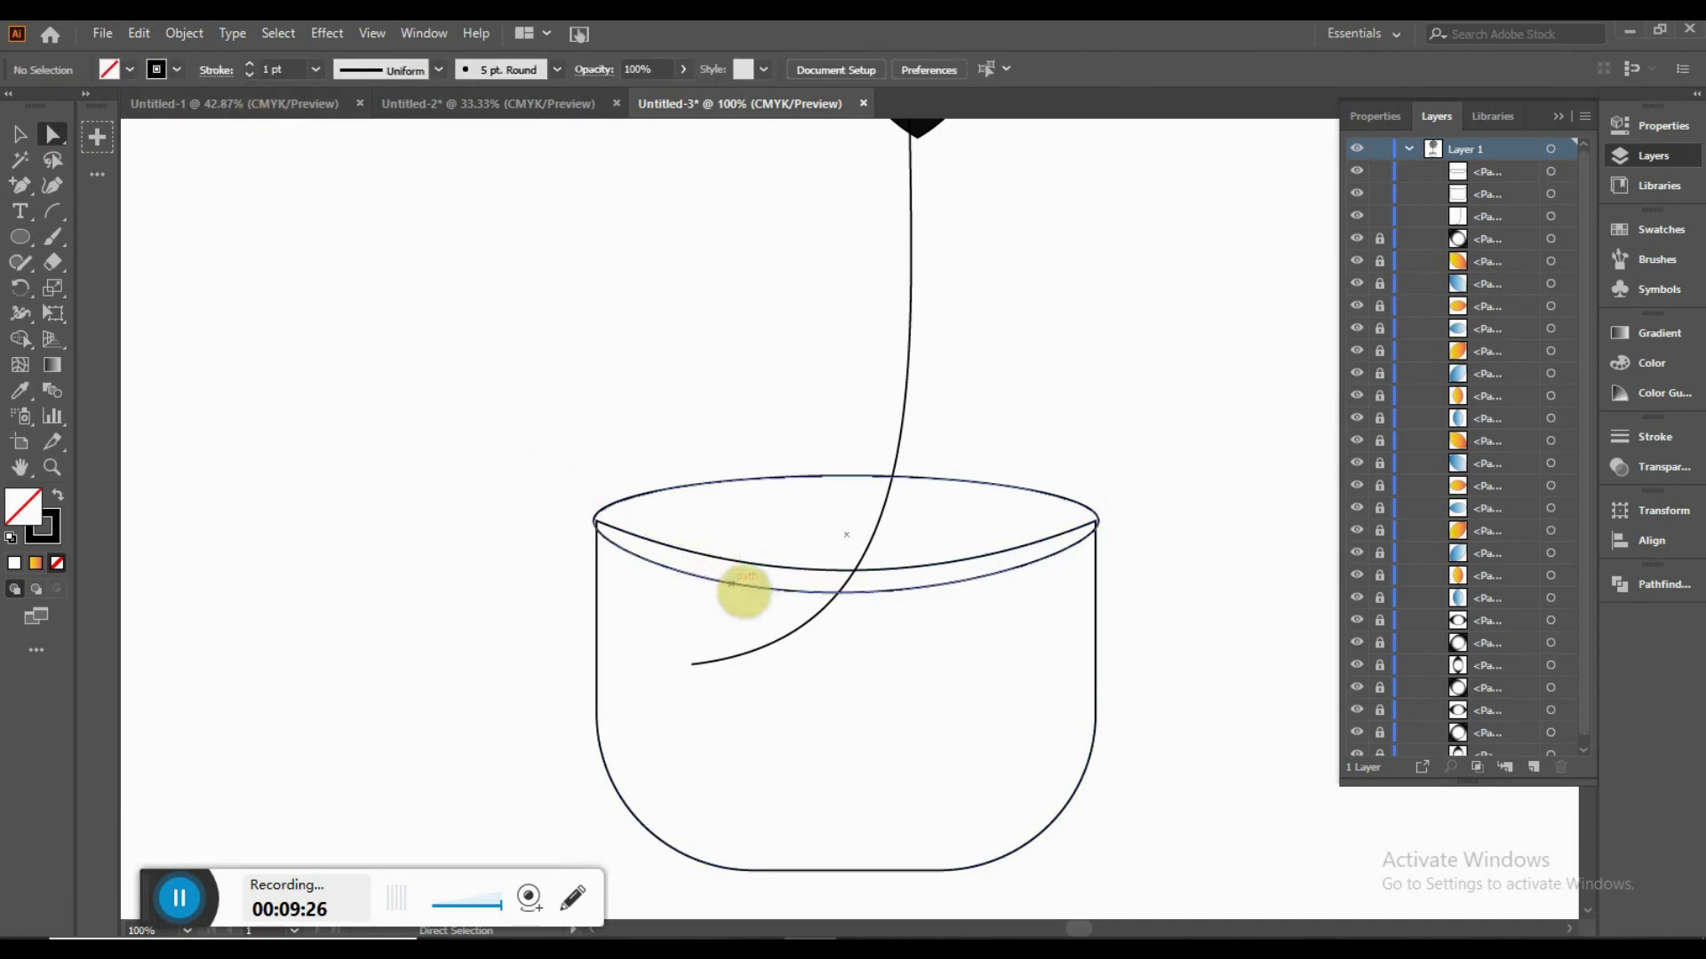
Step: Bring the flower and pot into view and thicken the stem's stroke to 8 pt
scroll(670, 429, "down", 3)
scroll(675, 430, "up", 1)
mouse_move(676, 430)
left_mouse_down()
mouse_move(721, 551)
mouse_move(725, 536)
left_mouse_up()
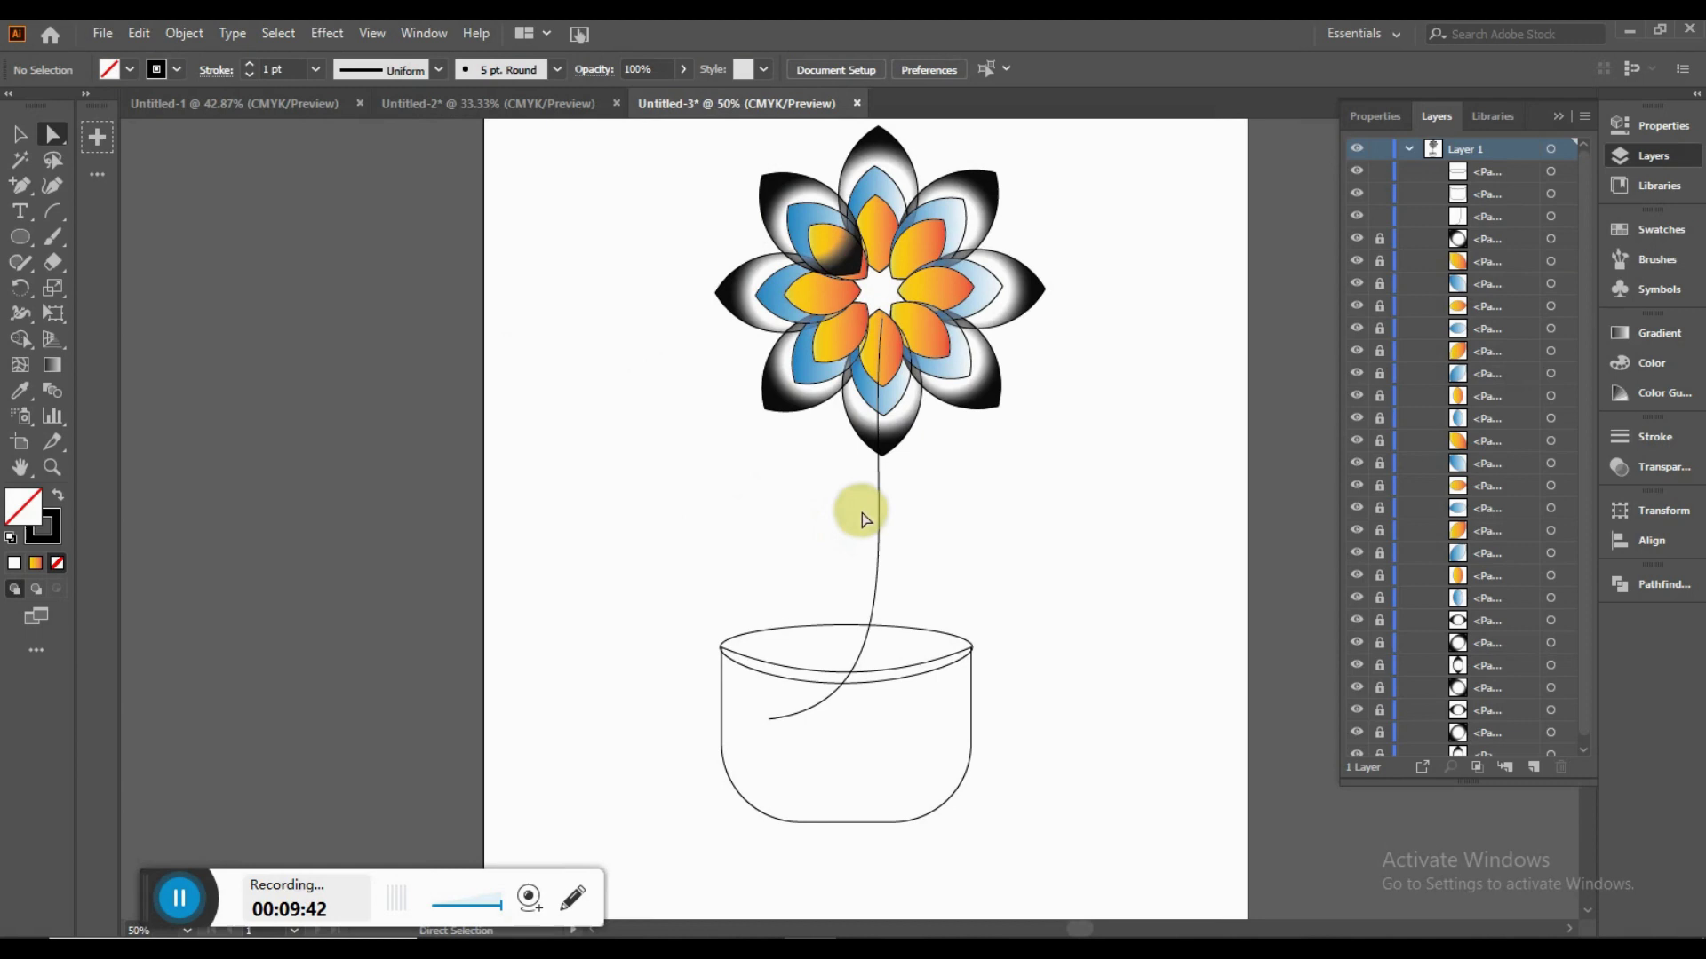
left_click(877, 509)
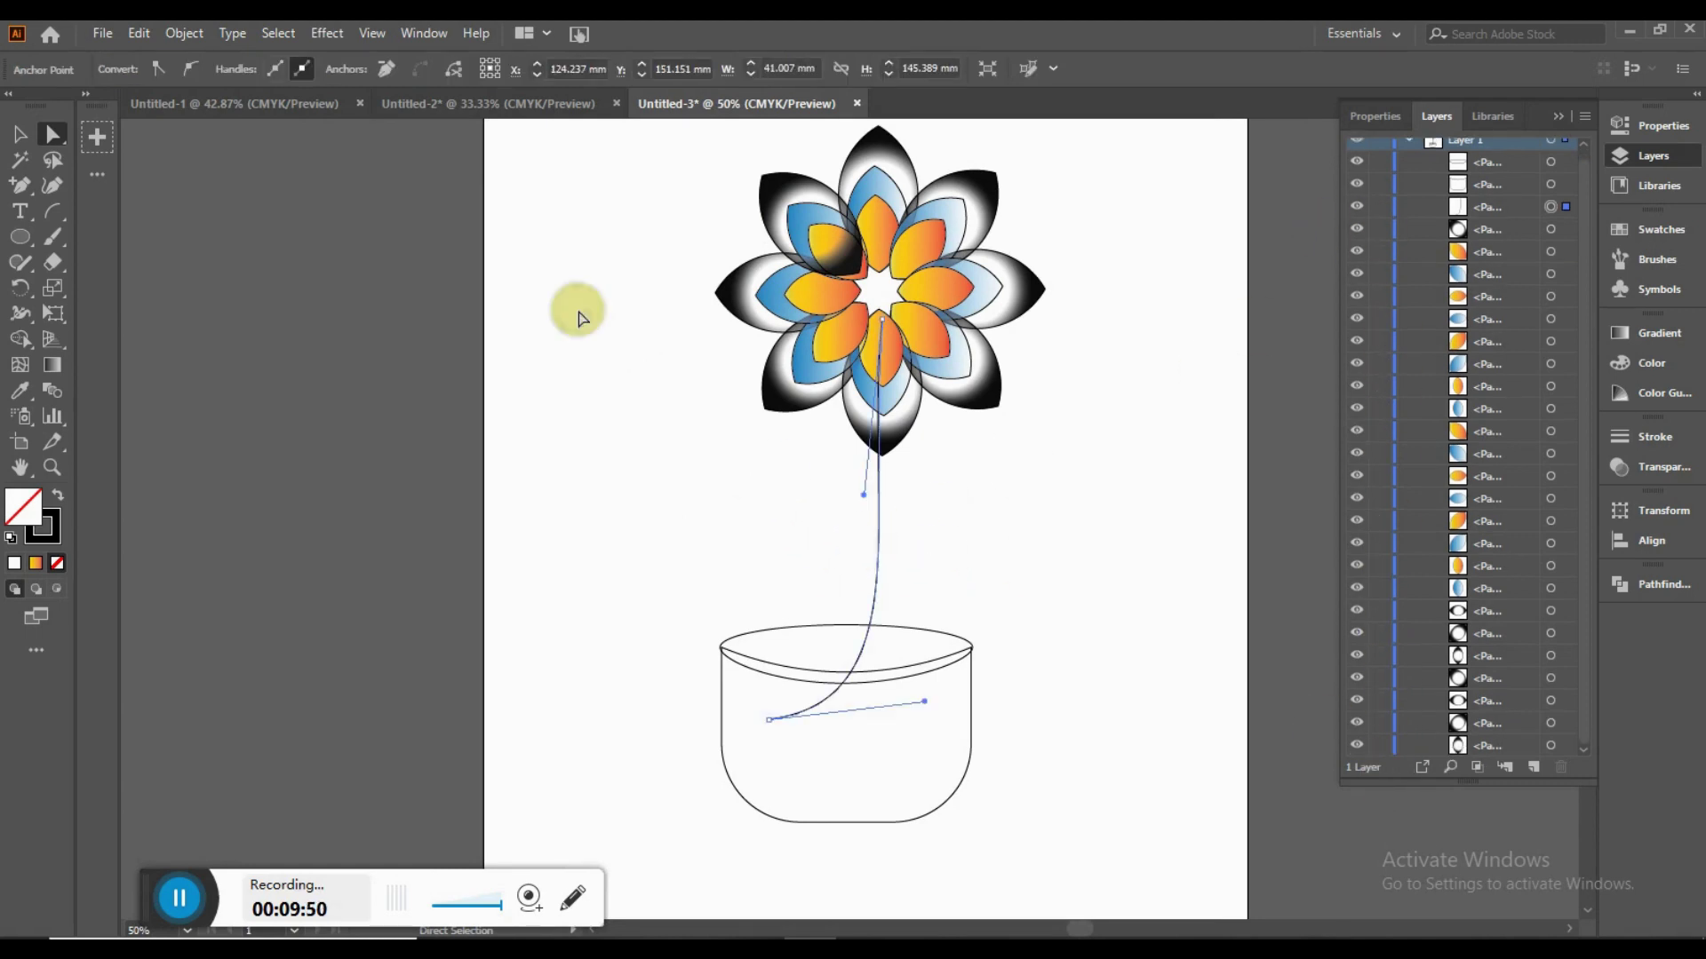
left_click(252, 264)
left_click_drag(890, 497, 890, 499)
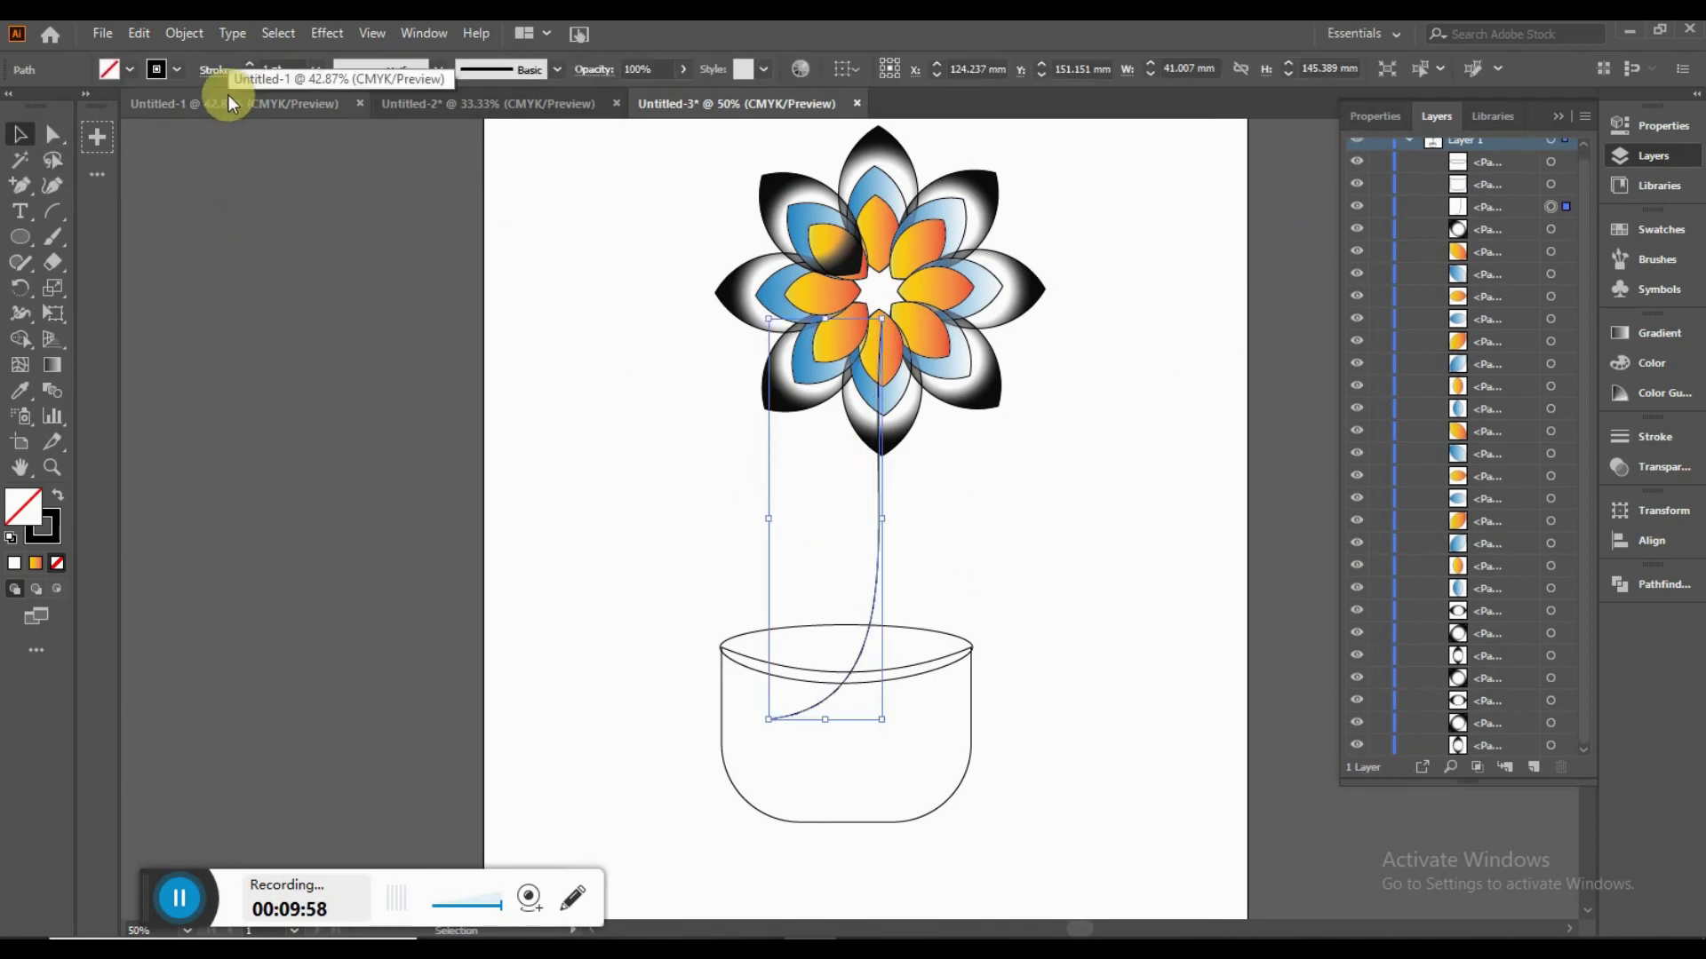
left_click(250, 65)
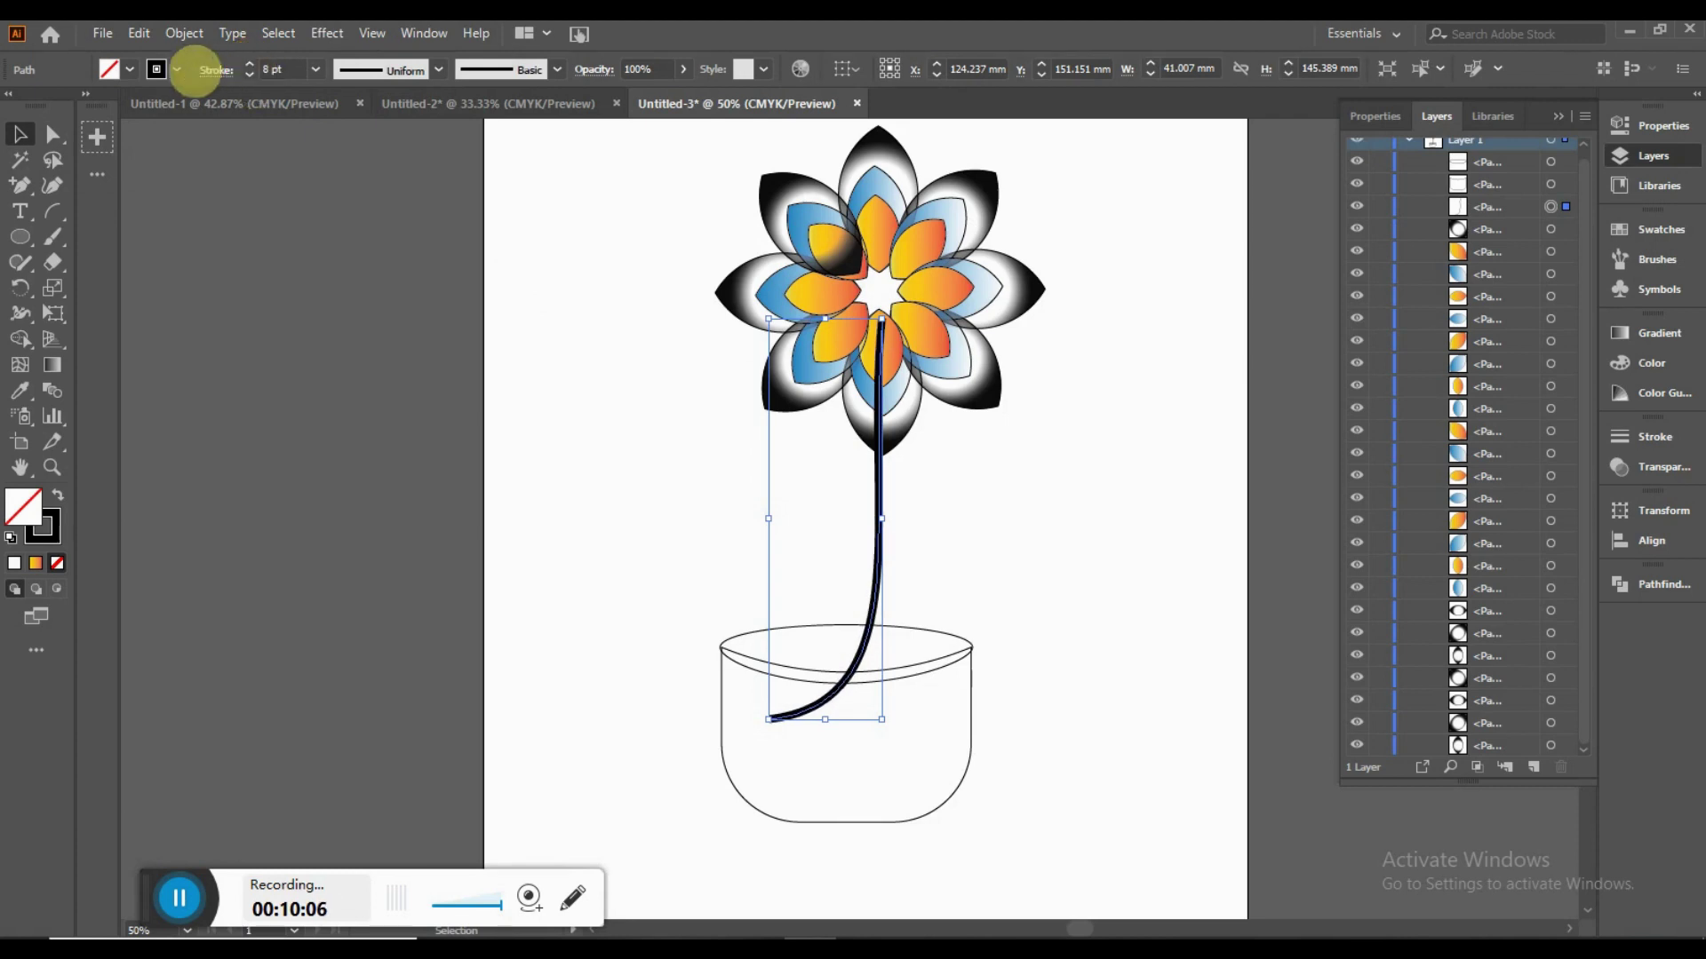
Step: Give the stem a brown stroke colour after trying tan and dark teal
left_click(177, 69)
left_click(141, 135)
left_click(104, 106)
left_click(133, 135)
left_click(192, 135)
left_click(505, 344)
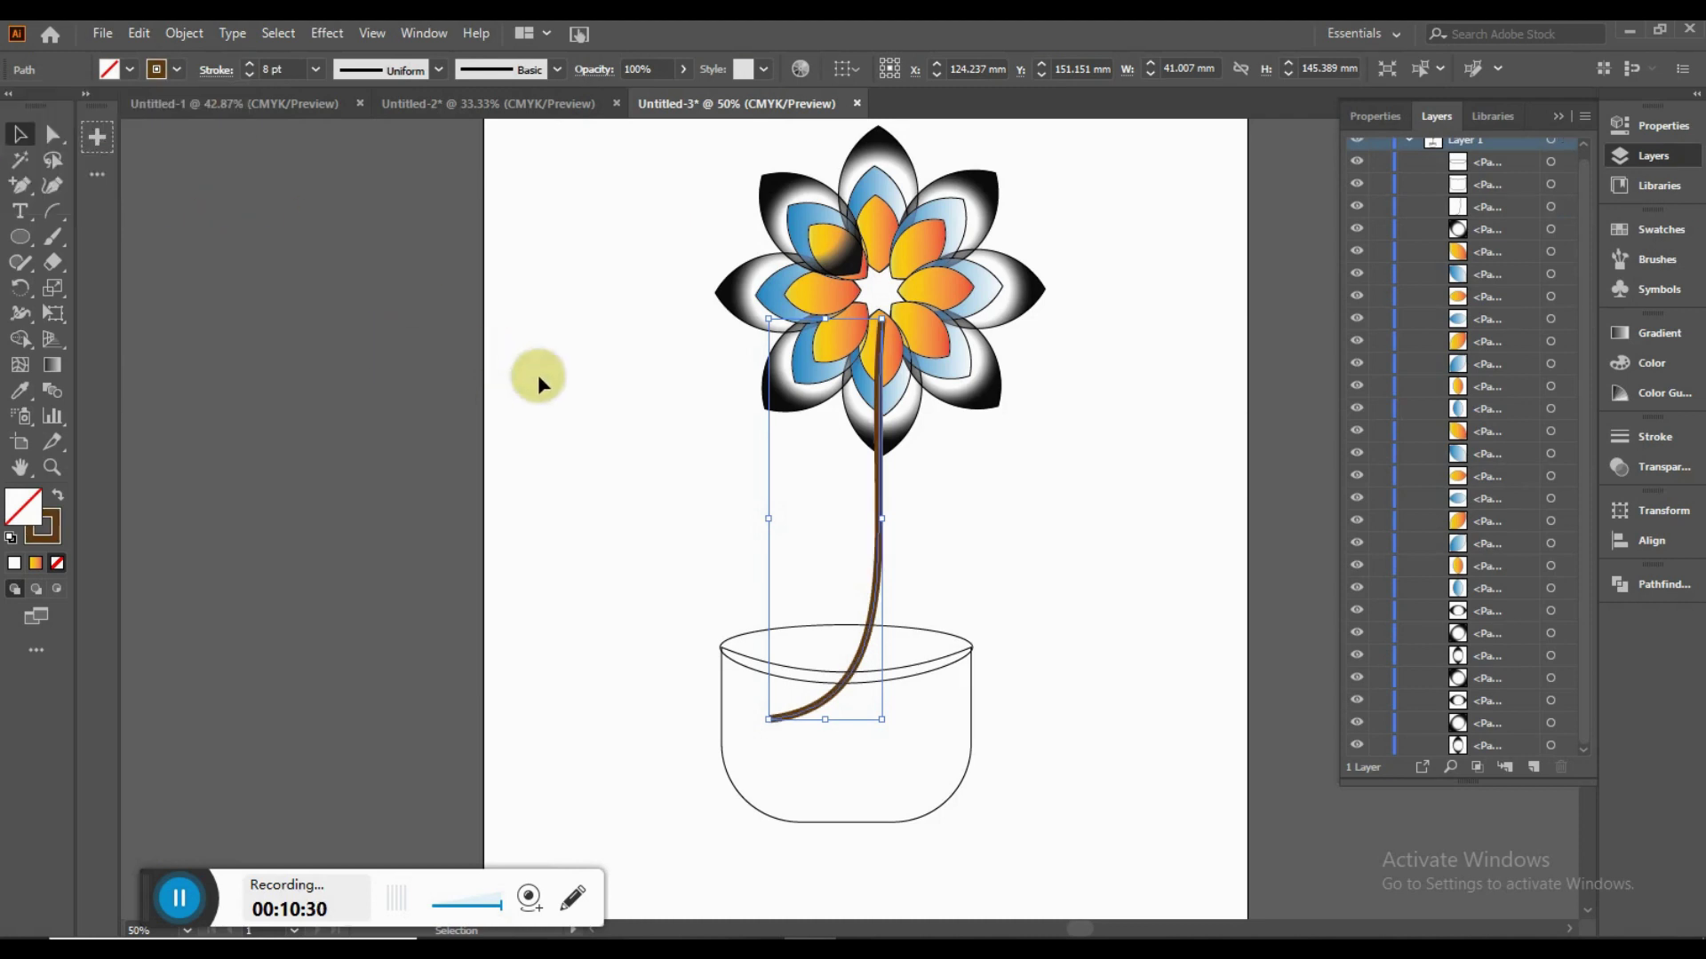
left_click(537, 374)
left_click(782, 647)
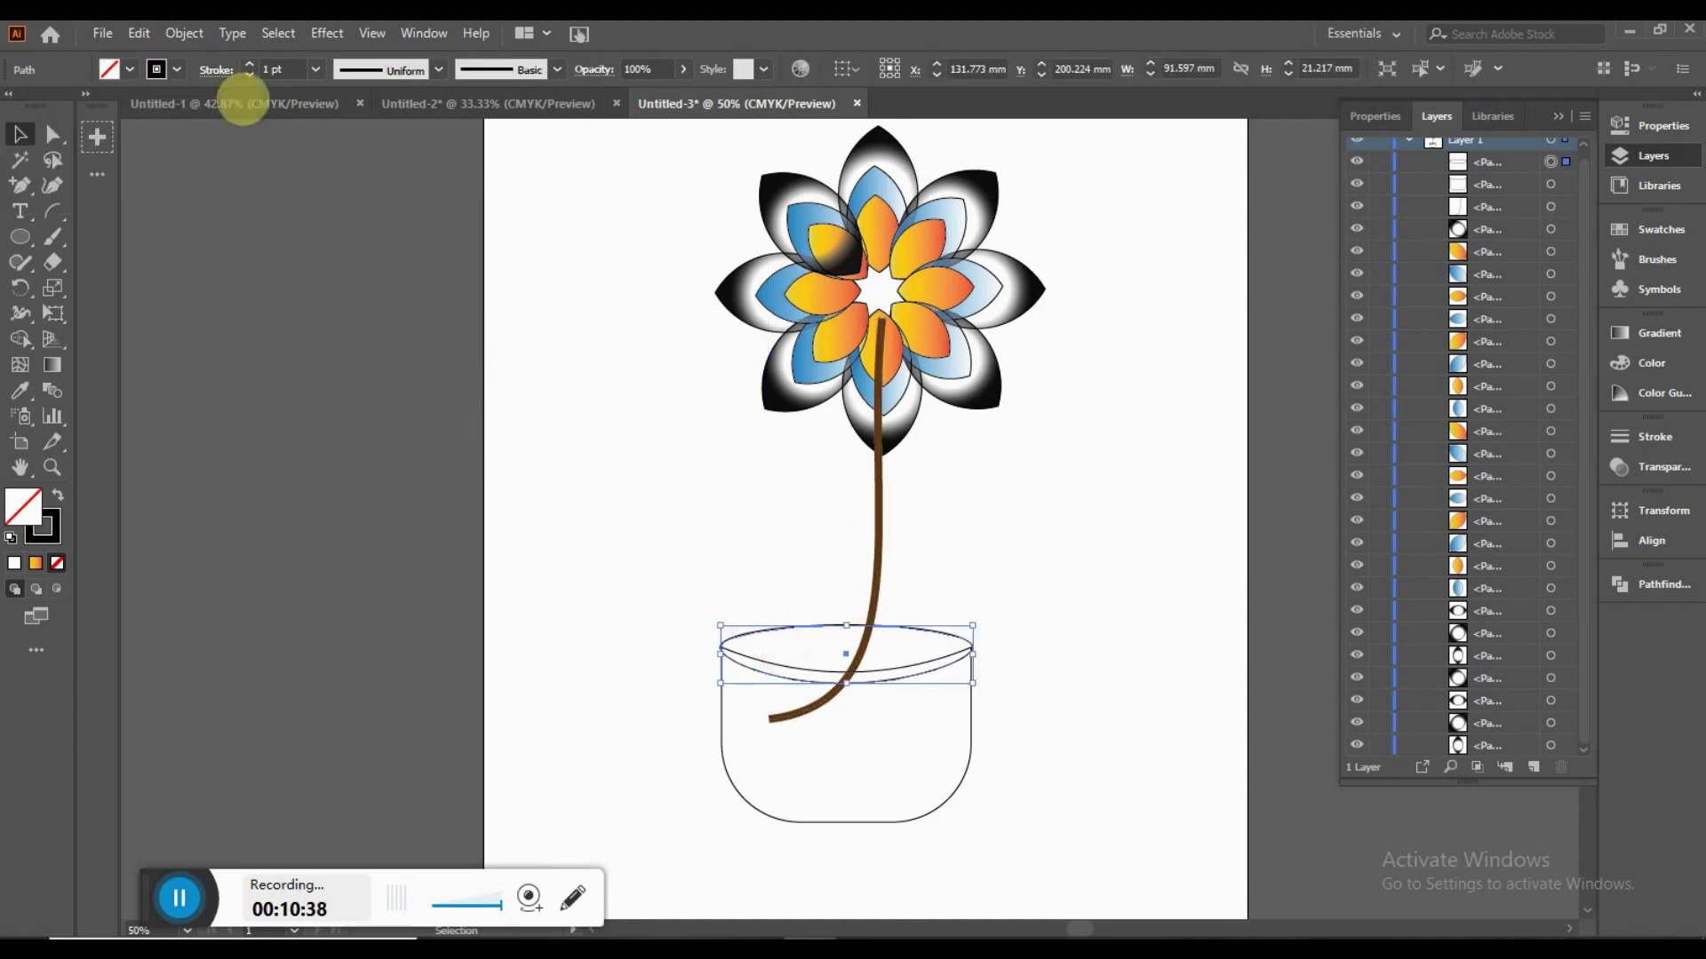
Step: Fill the pot-top ellipse tan as soil and the pot body black
left_click(130, 69)
left_click(133, 136)
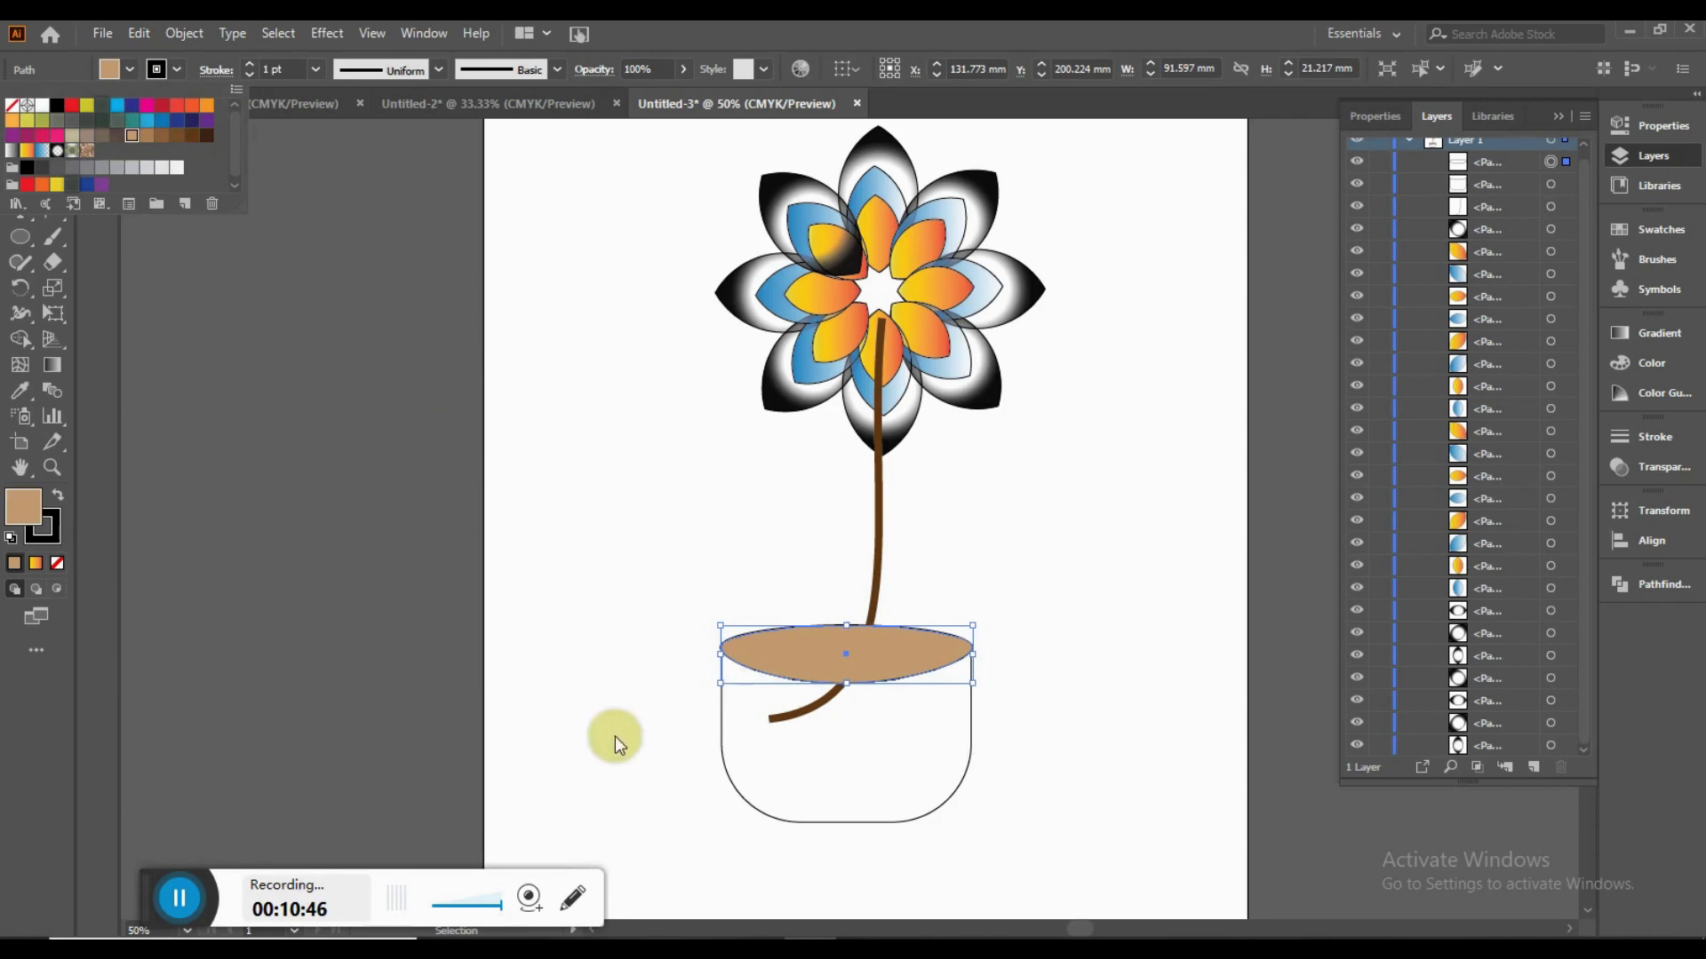
left_click(721, 745)
left_click(130, 69)
left_click(56, 105)
left_click(566, 524)
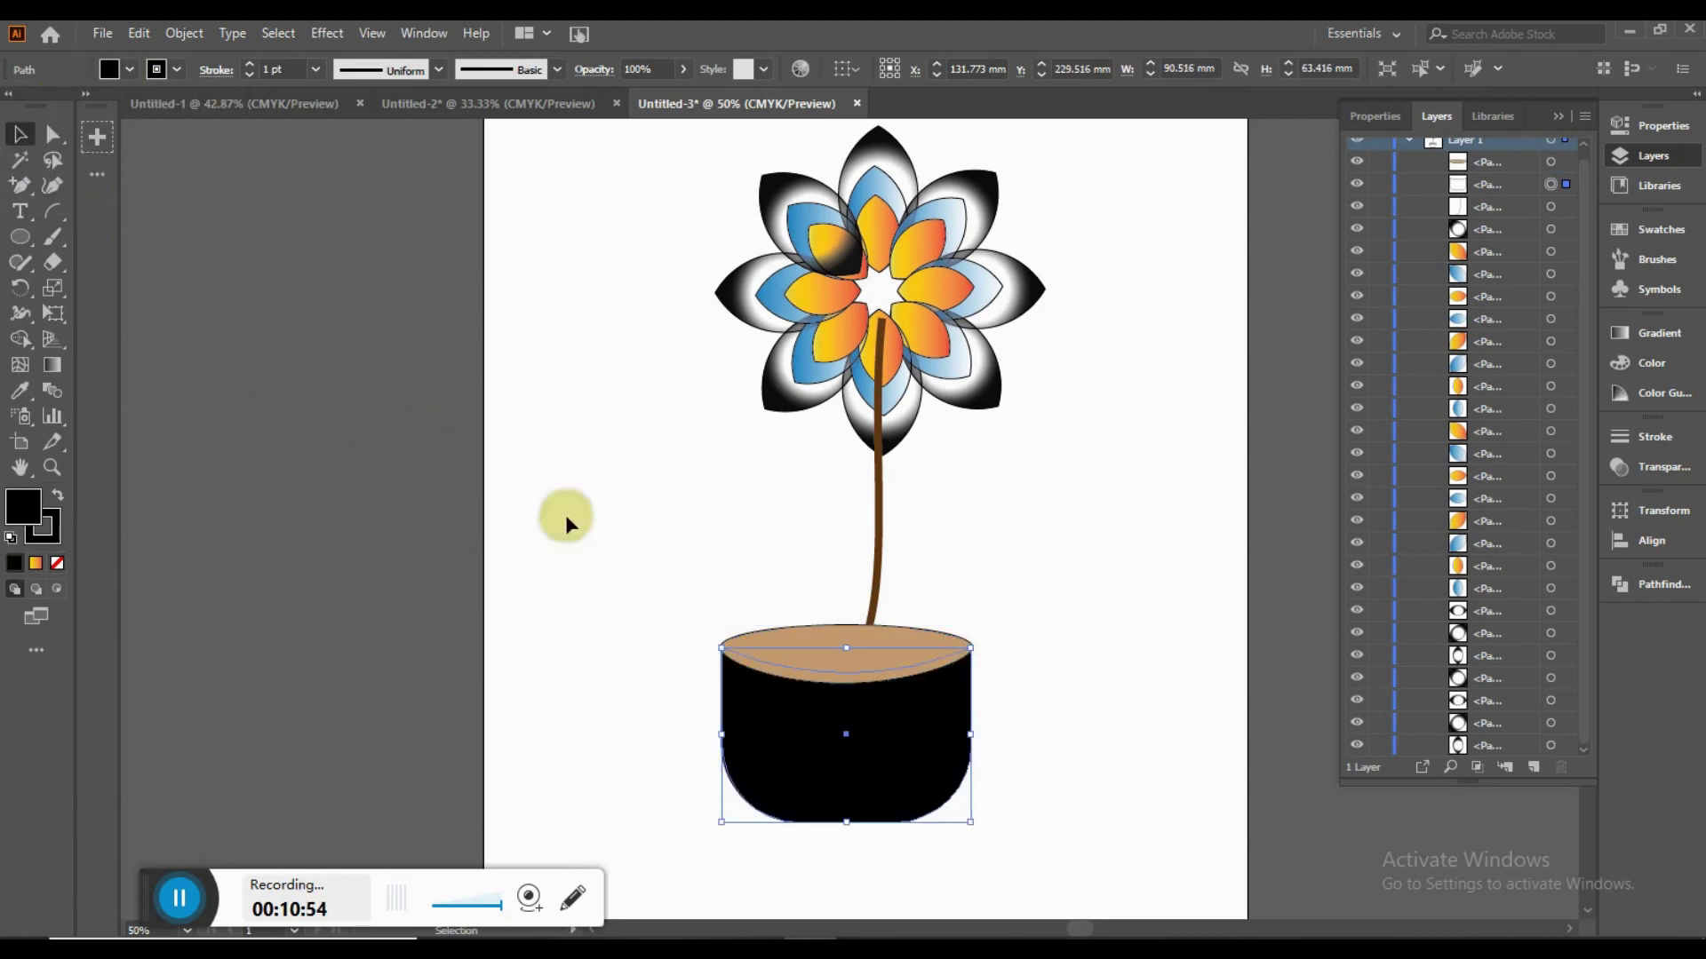
Step: Arrange the stem in front of the pot and send the soil back one level
left_click(877, 575)
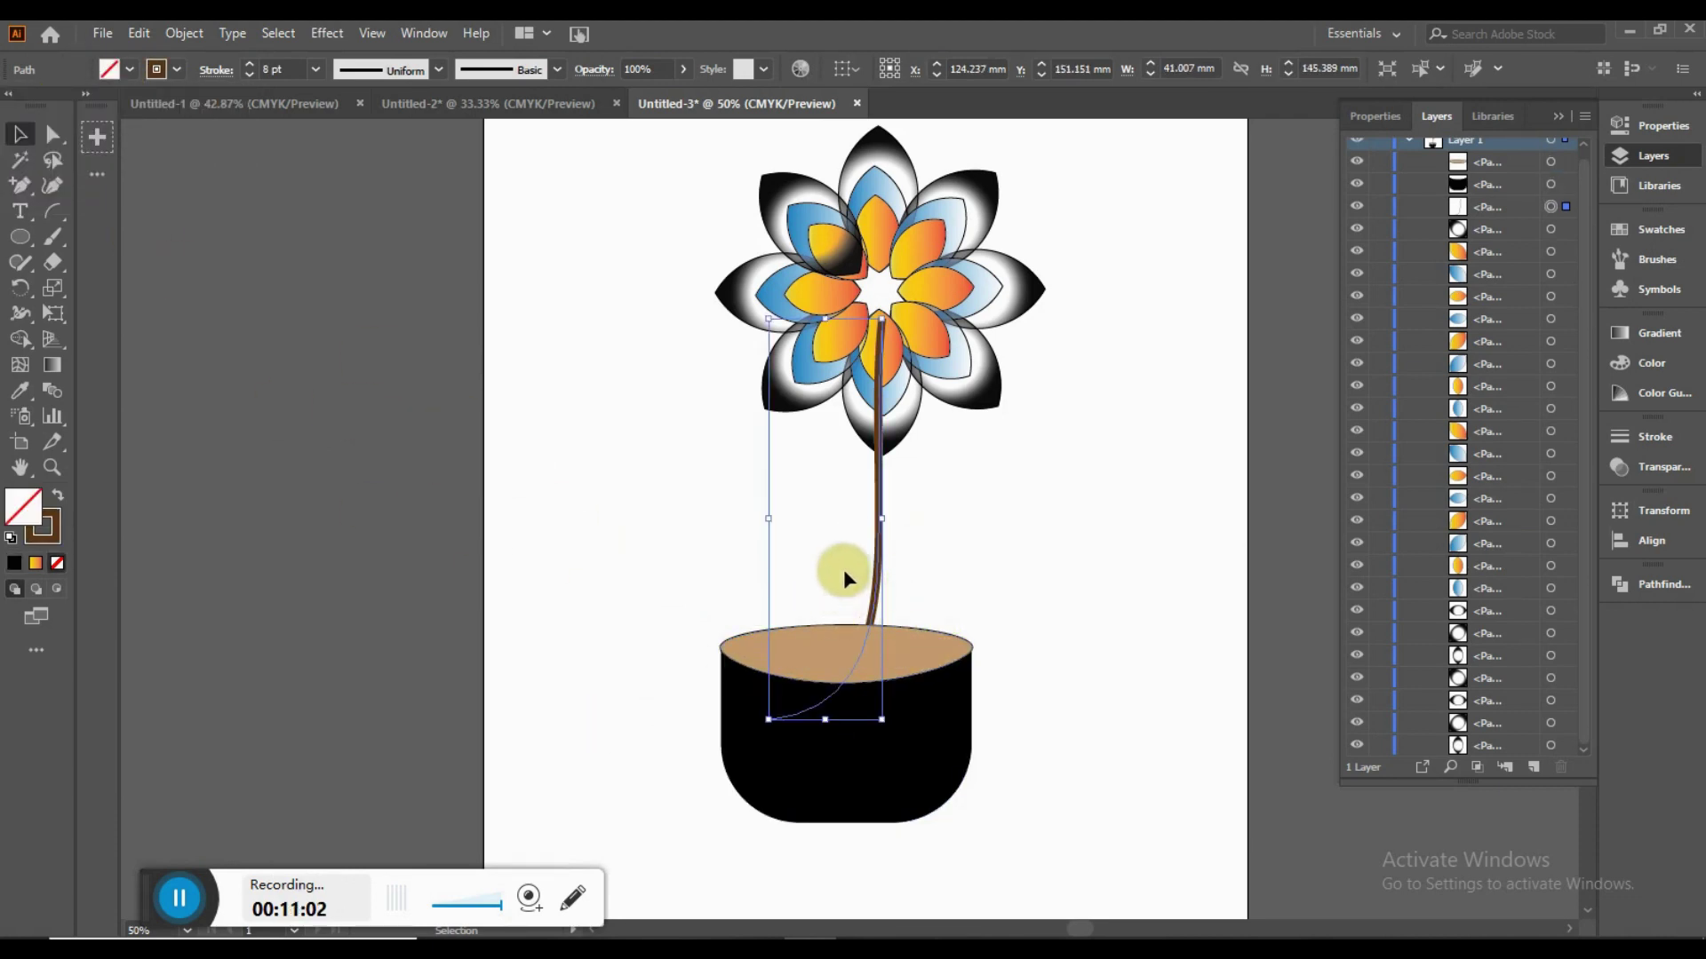
right_click(871, 554)
left_click(1133, 471)
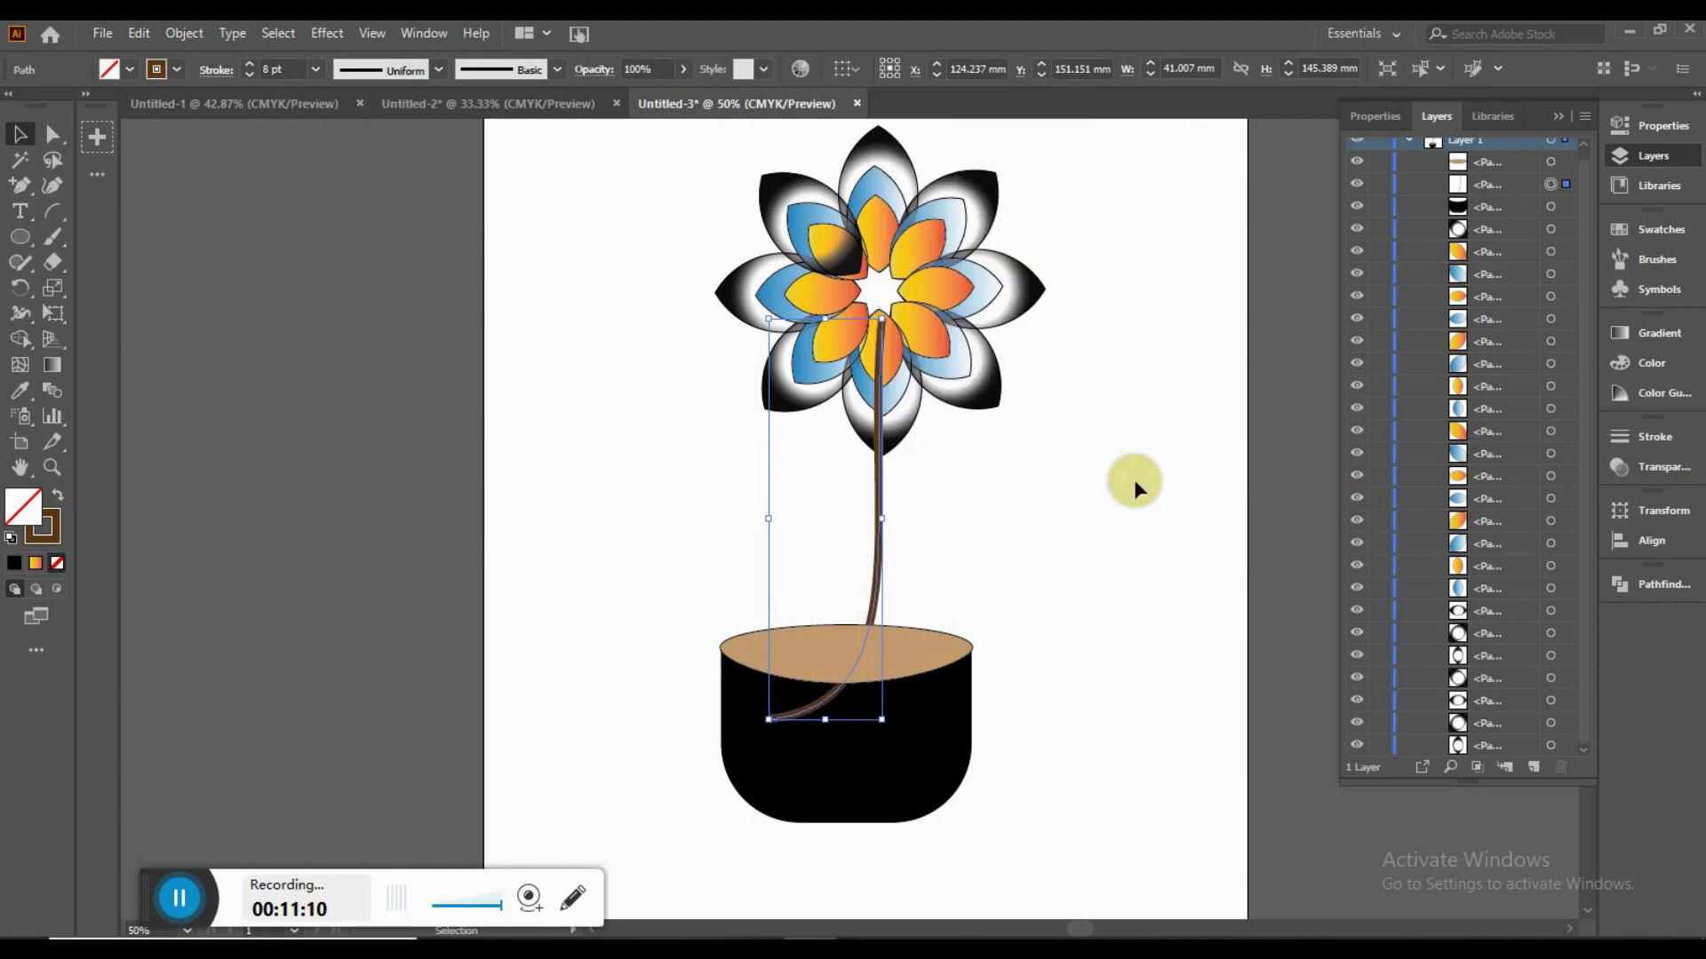
left_click(657, 657)
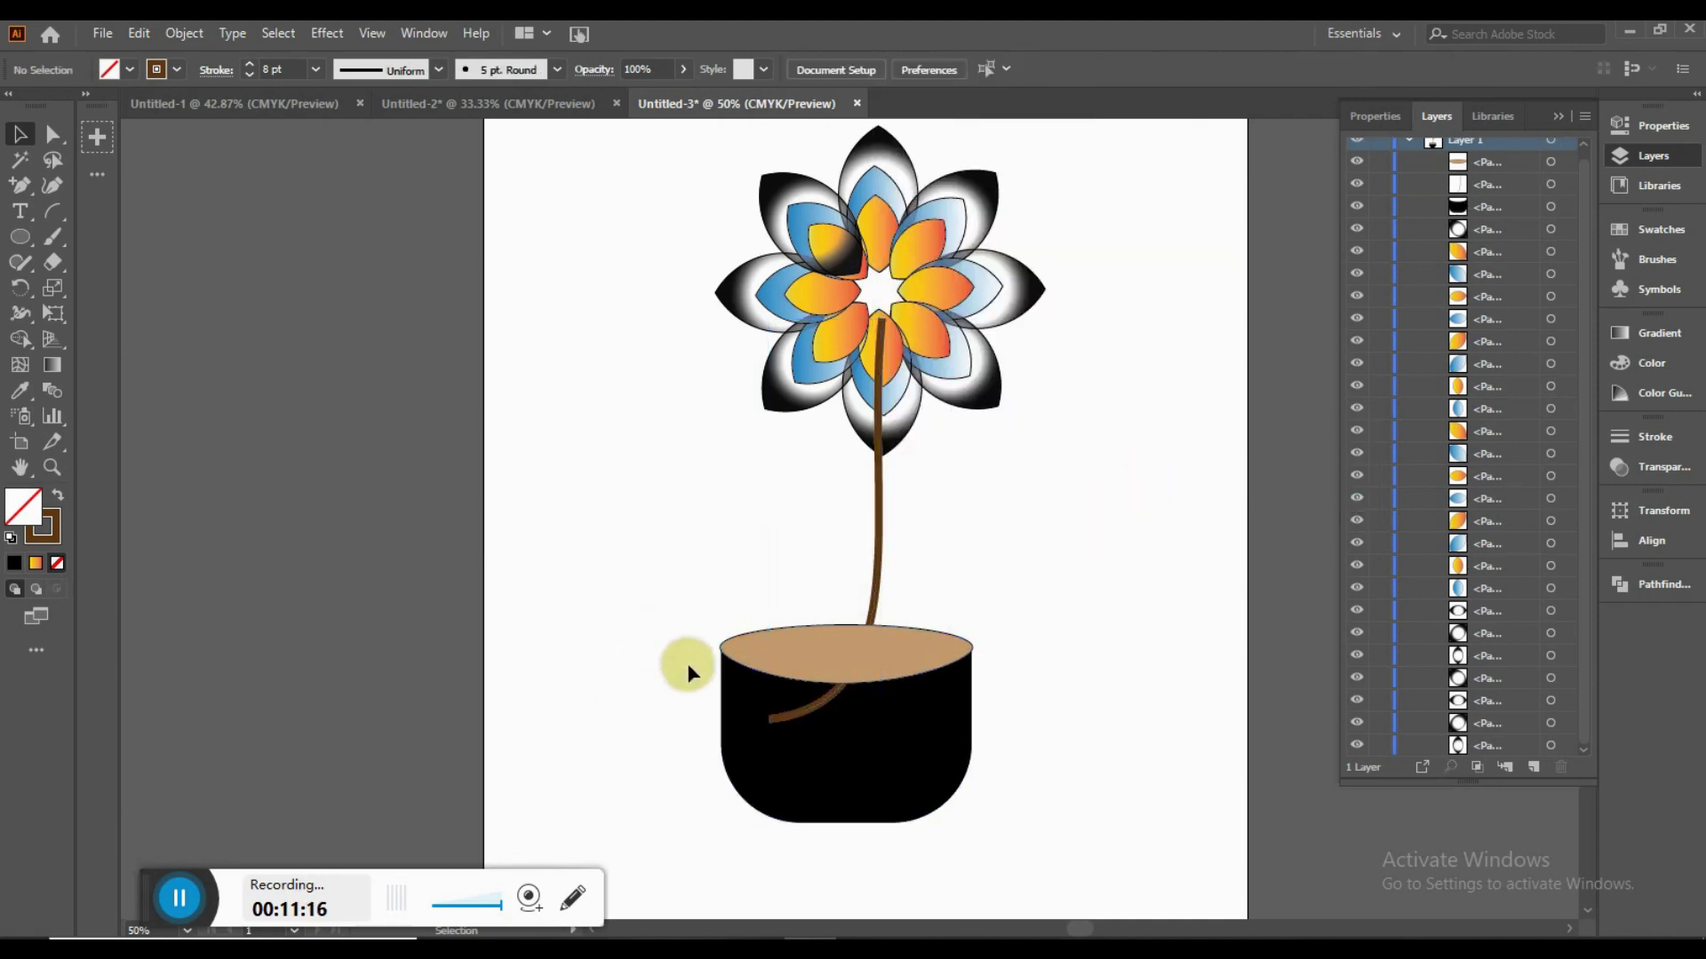
right_click(803, 652)
left_click(1077, 583)
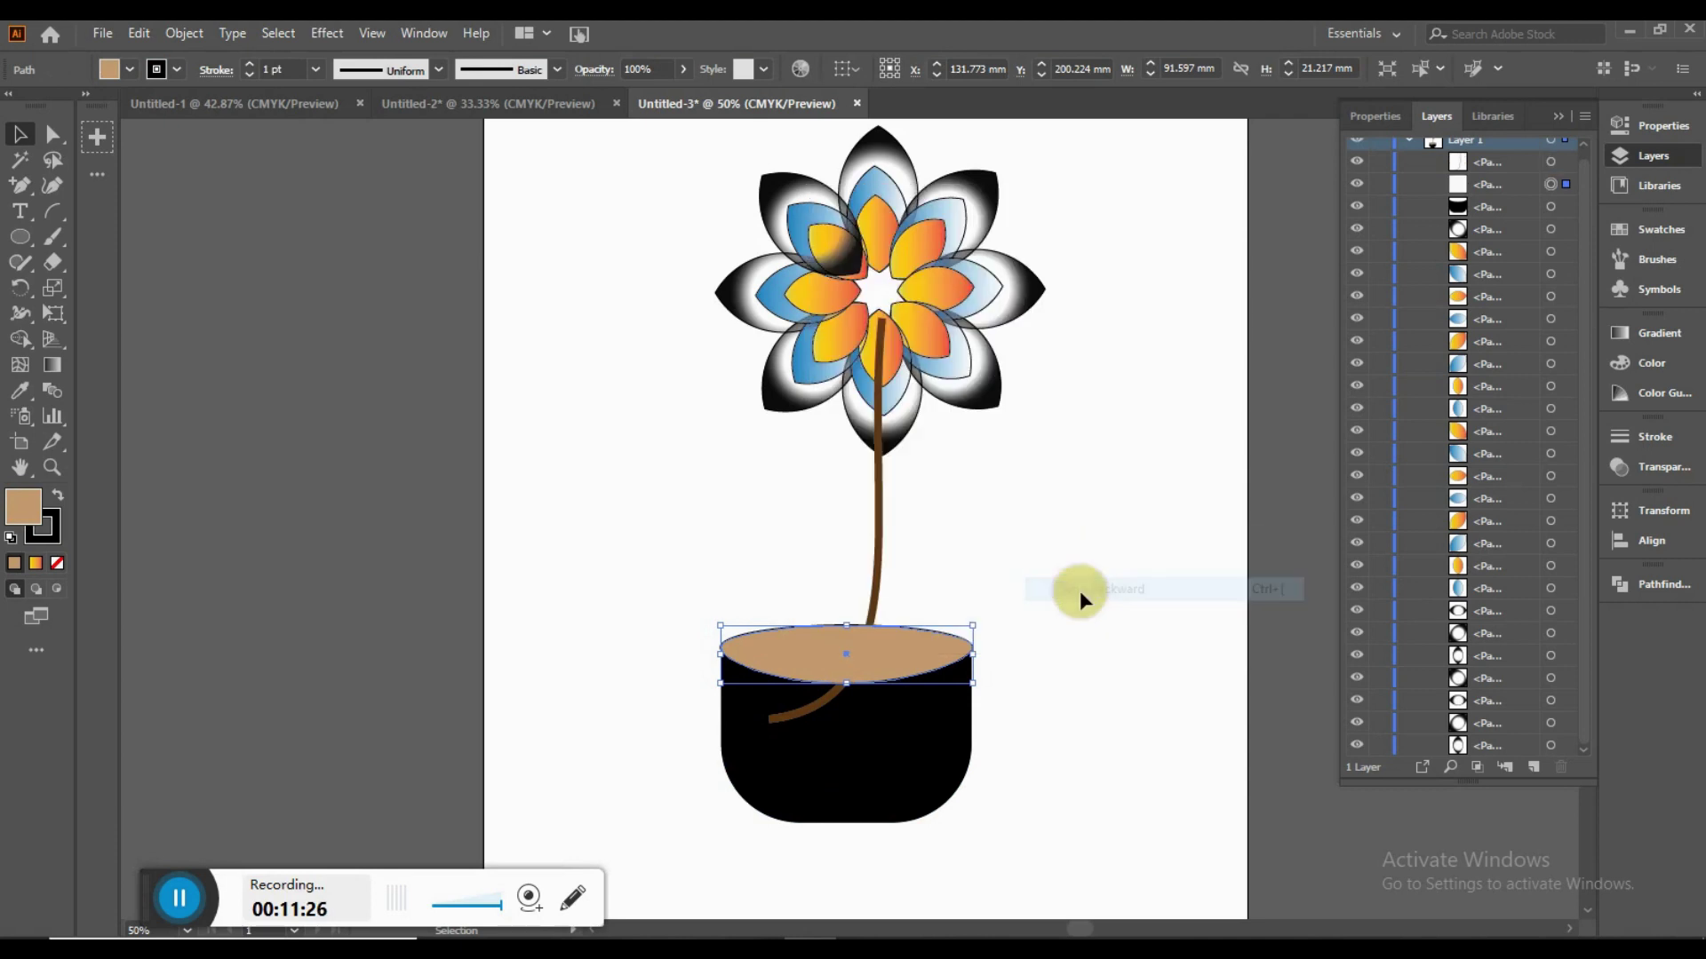
Step: Reorder the soil behind the stem and bring the pot body in front of the stem
right_click(871, 739)
left_click(1132, 629)
right_click(875, 651)
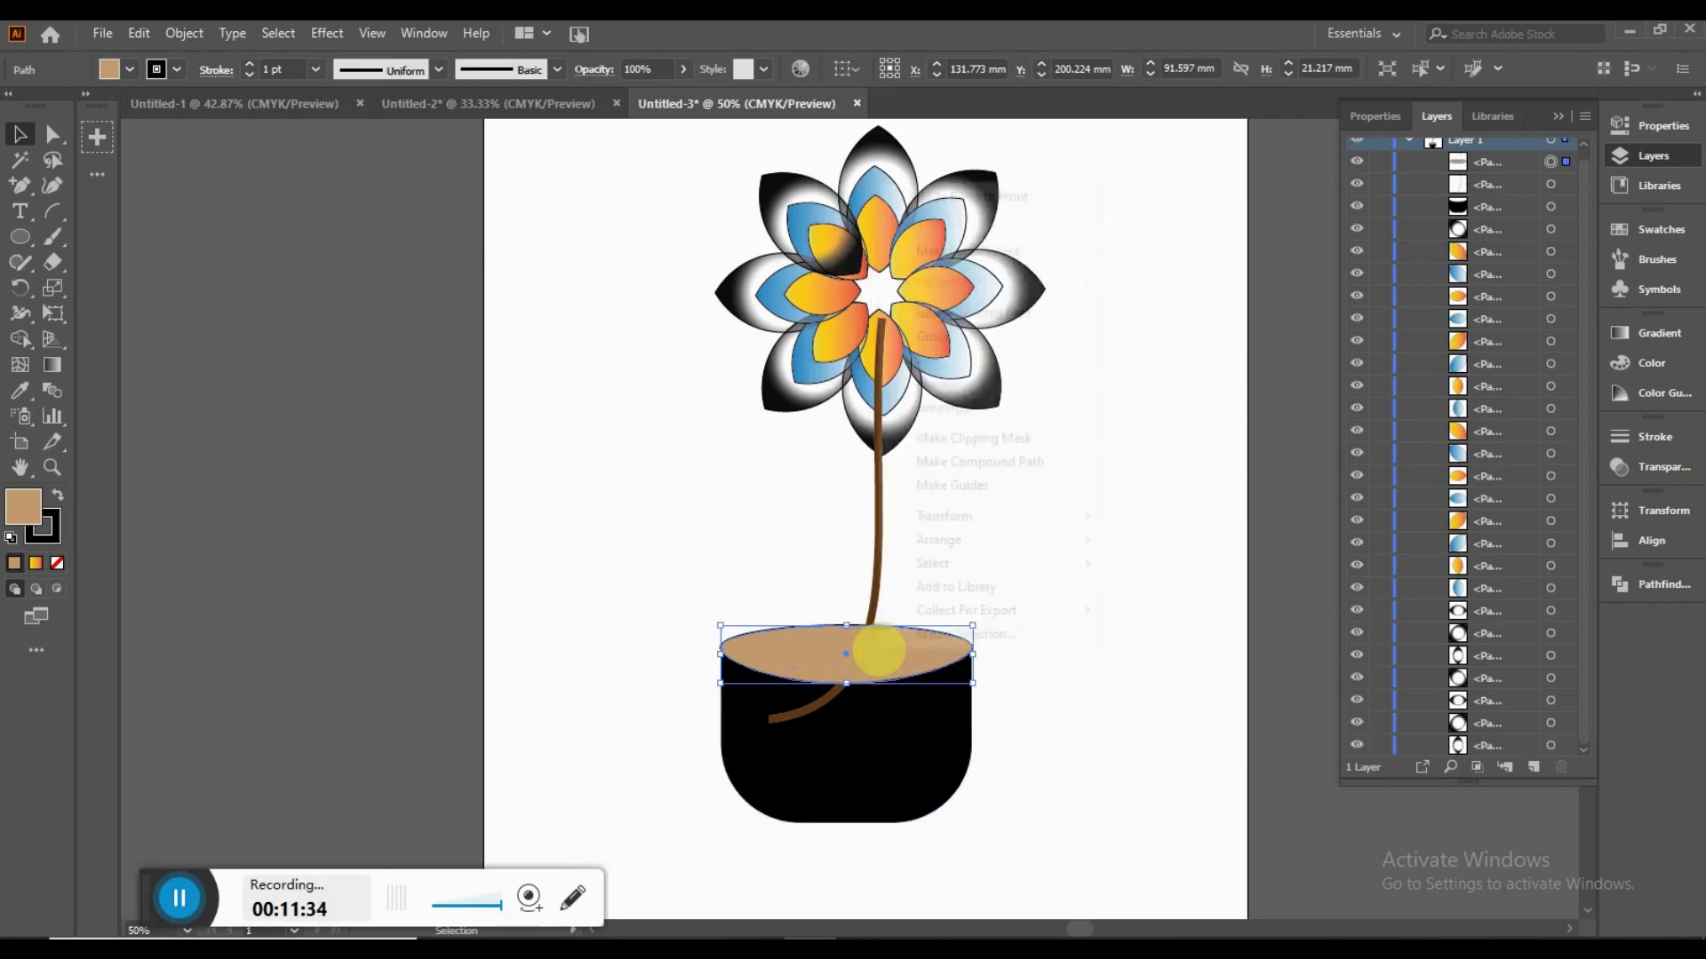
left_click(1142, 586)
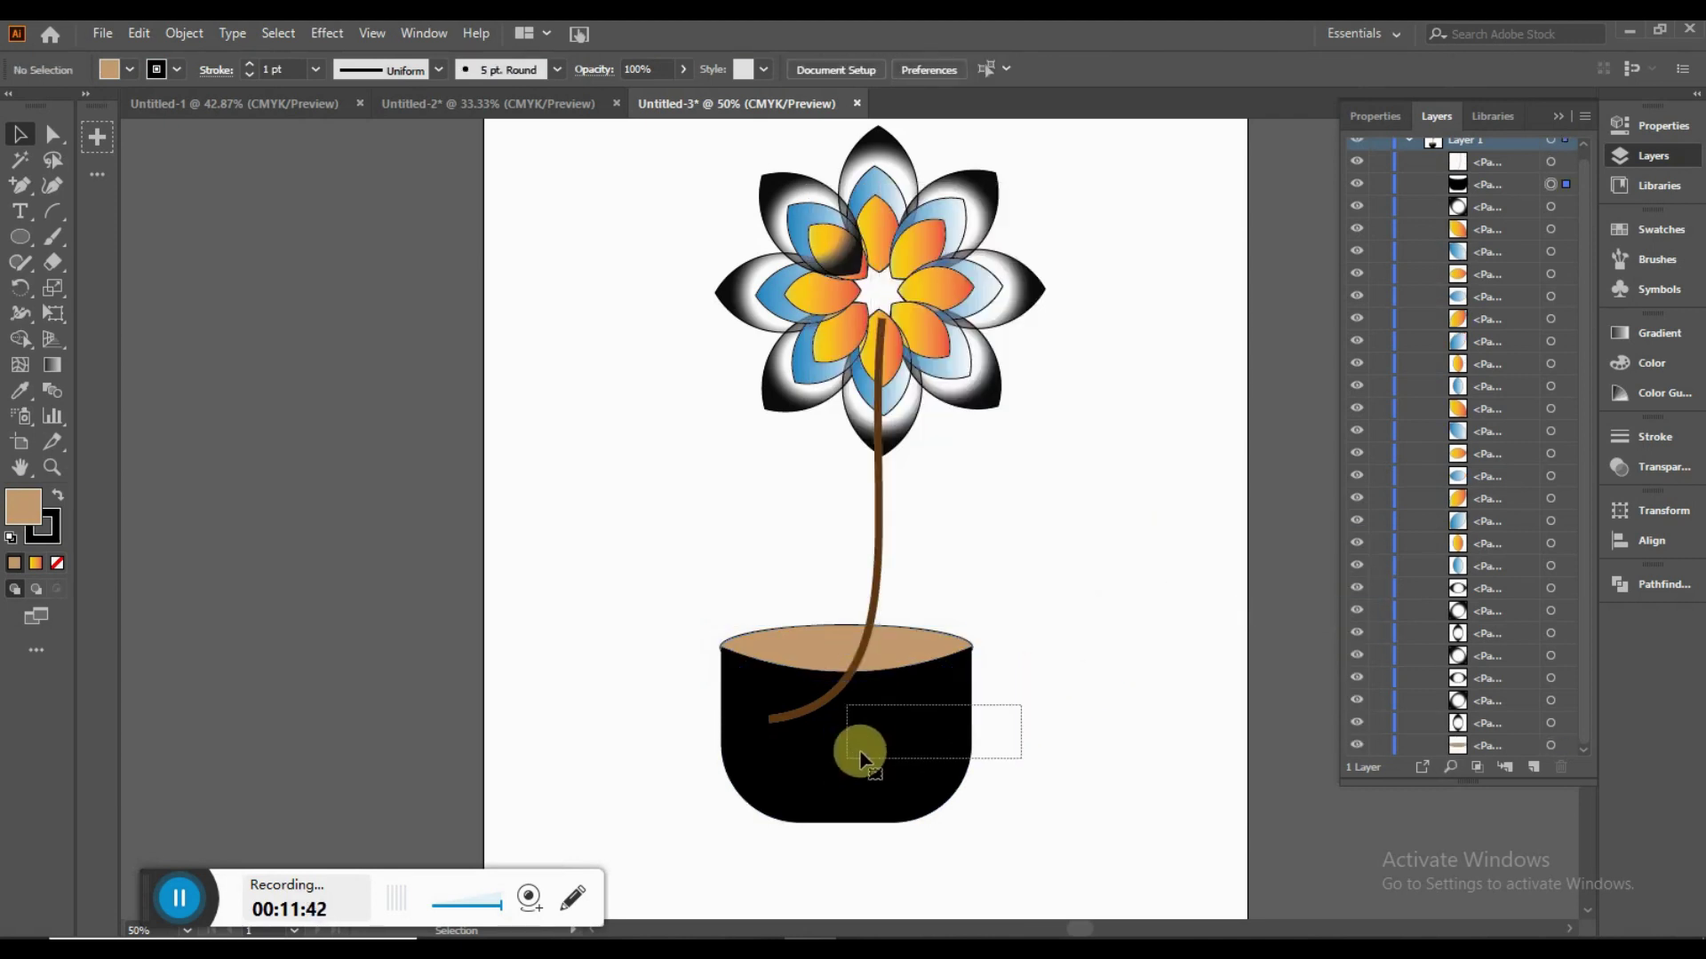
right_click(860, 750)
left_click(1164, 635)
left_click(1137, 664)
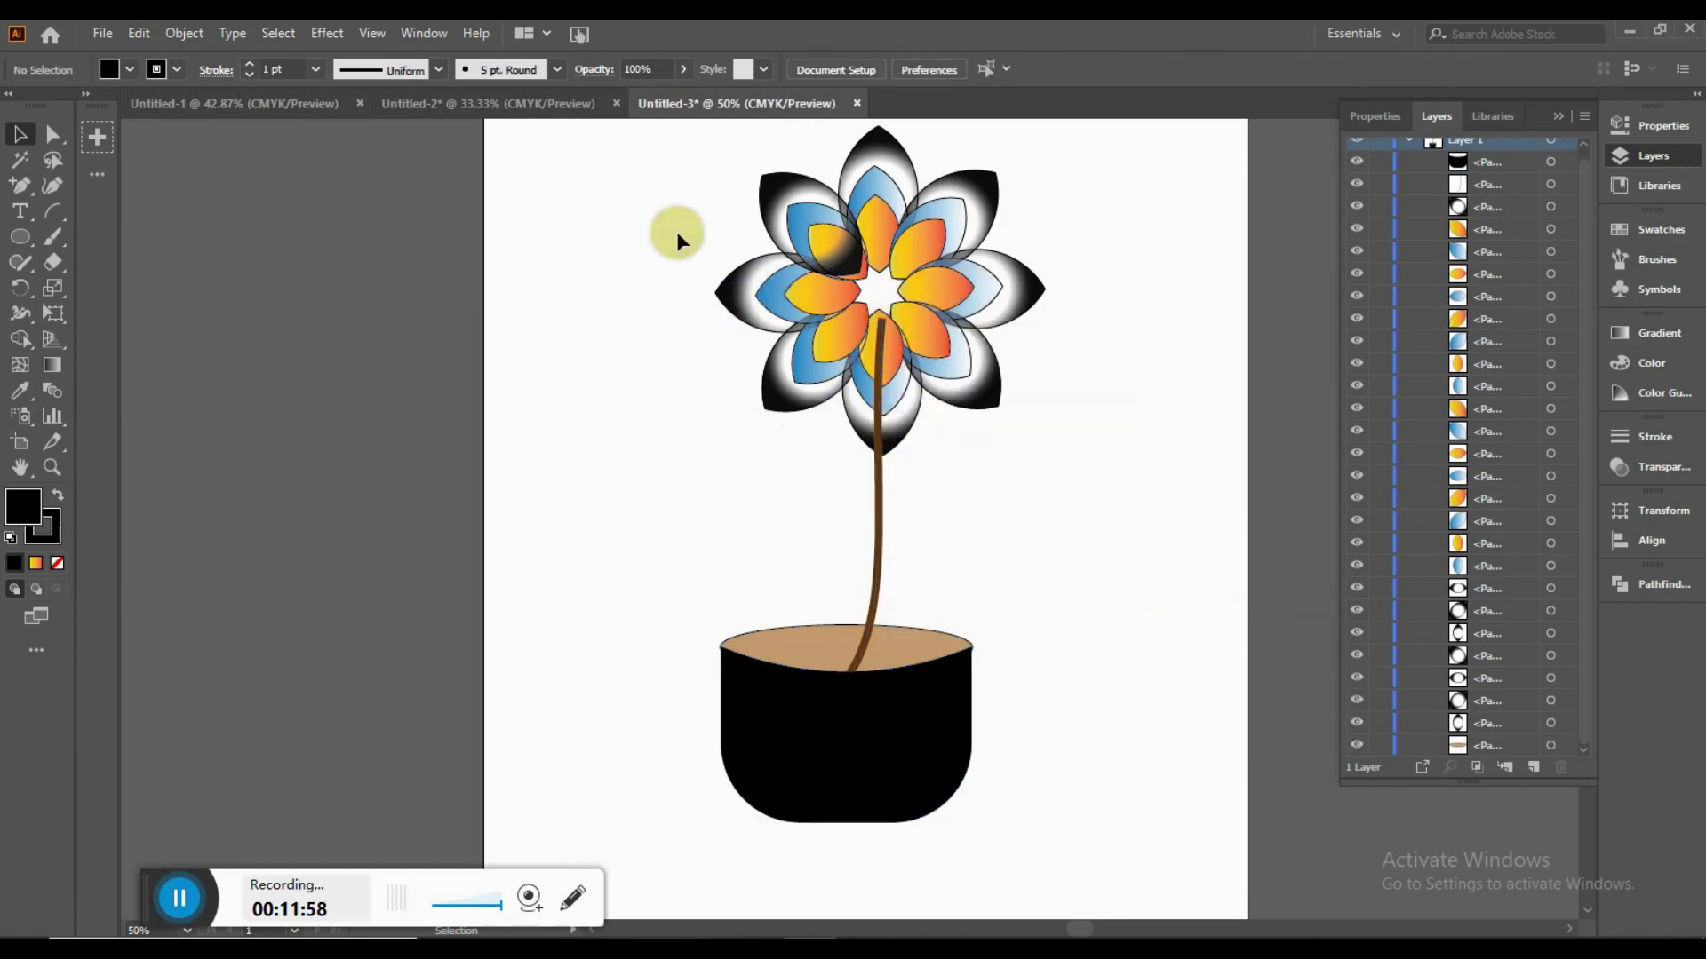
Step: Send the brown stem to the back, behind the flower head
left_click_drag(1009, 433, 1014, 435)
left_click(1121, 460)
left_click_drag(743, 161, 1015, 296)
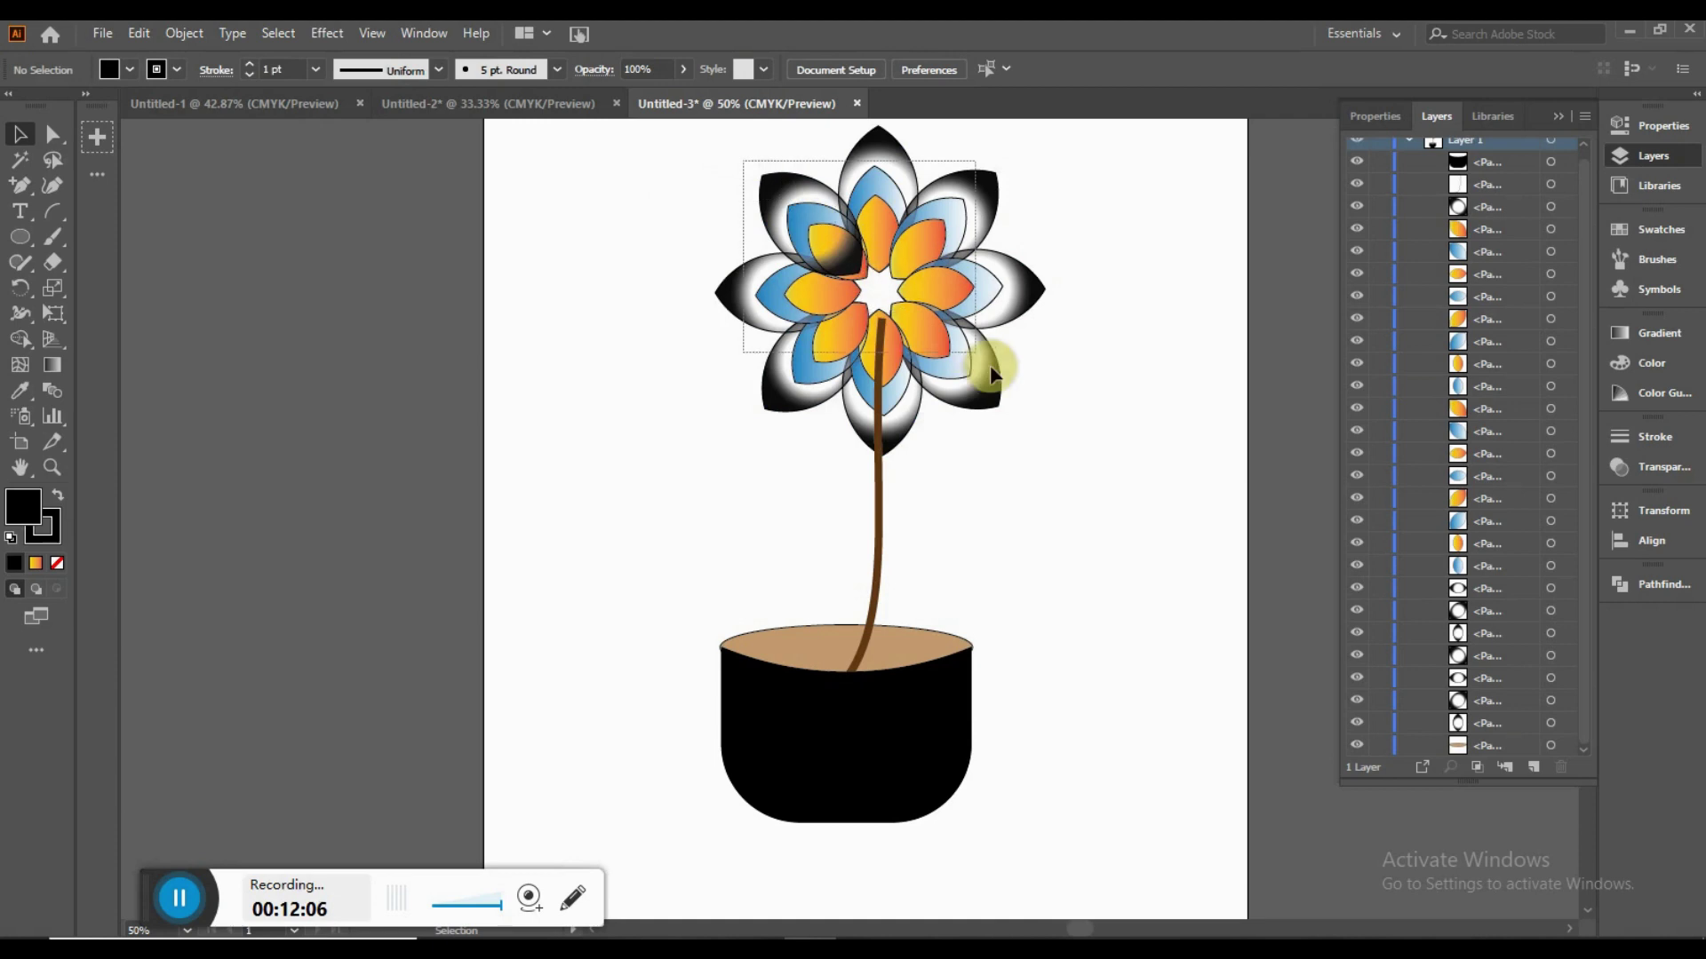
left_click(1027, 430)
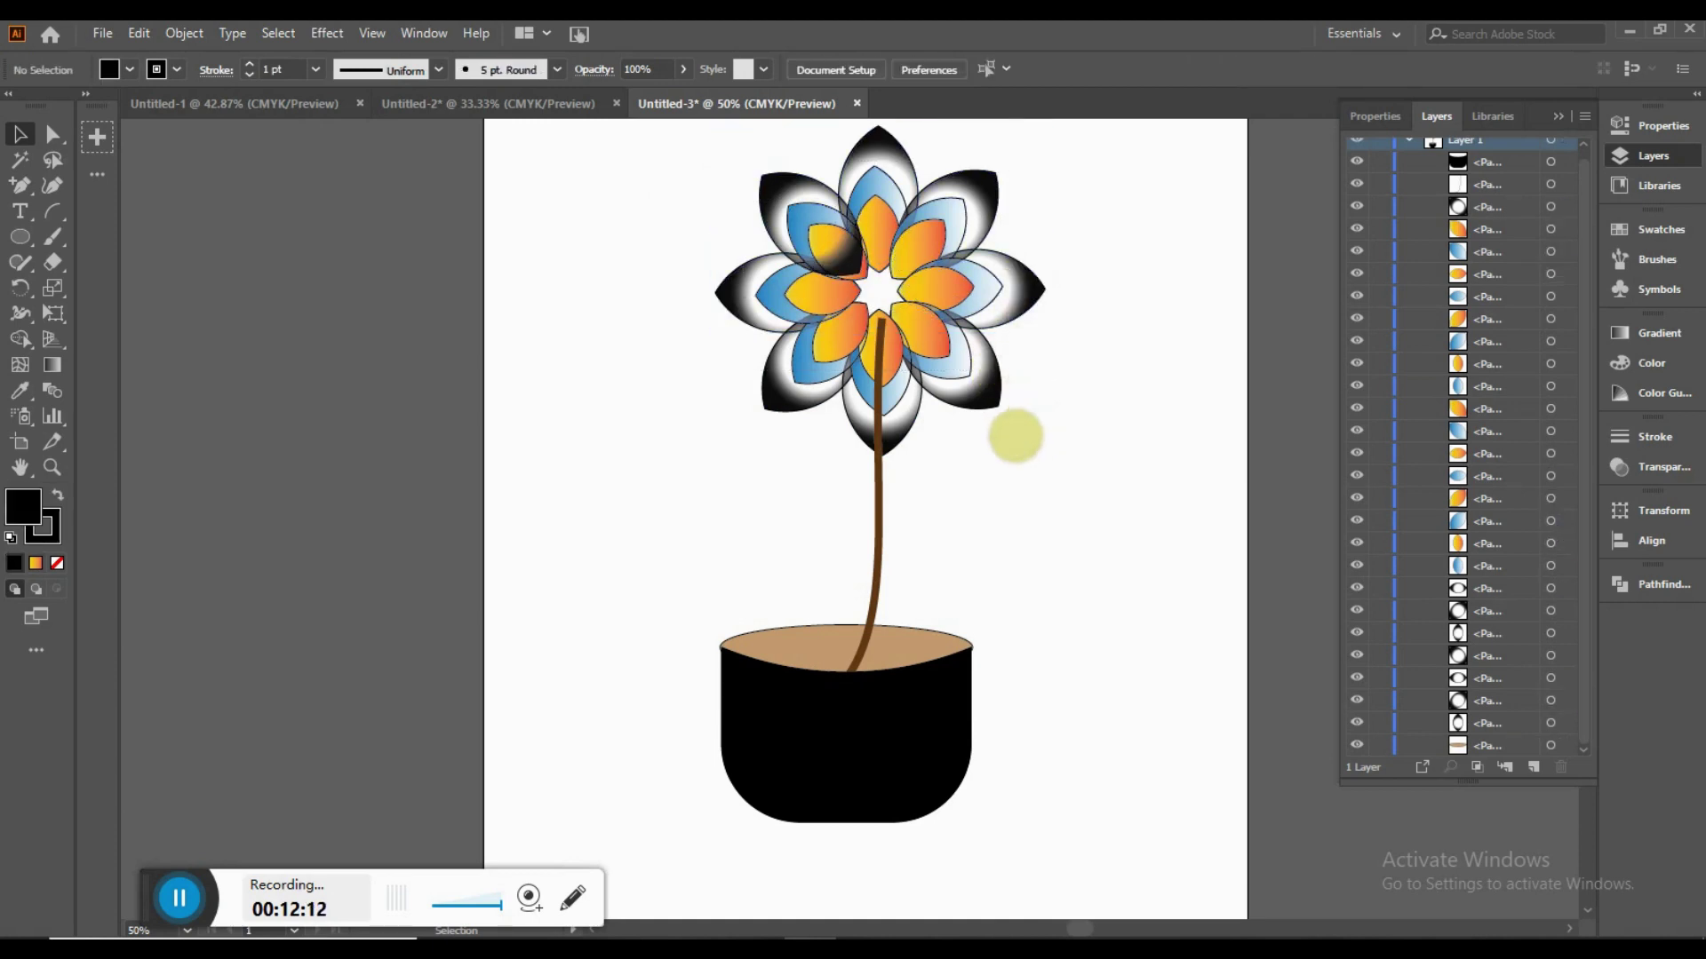
right_click(880, 473)
left_click(1159, 892)
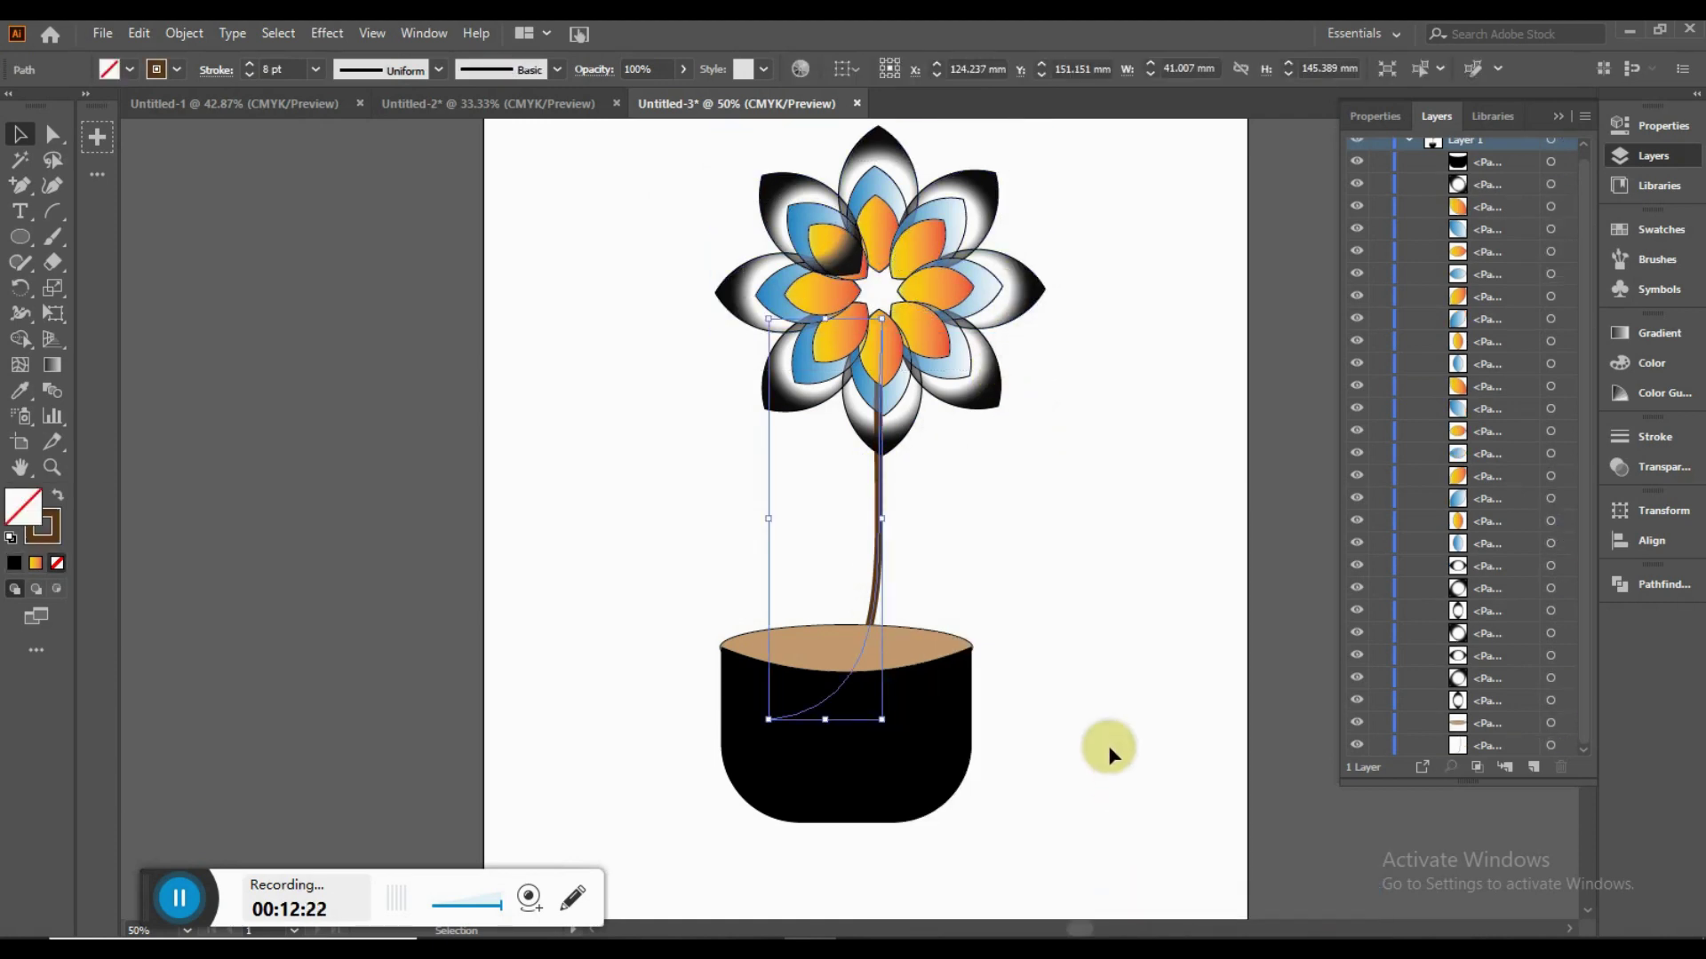
left_click(1110, 752)
Step: Send the soil ellipse at the pot rim behind the stem
right_click(868, 648)
left_click(715, 609)
right_click(815, 646)
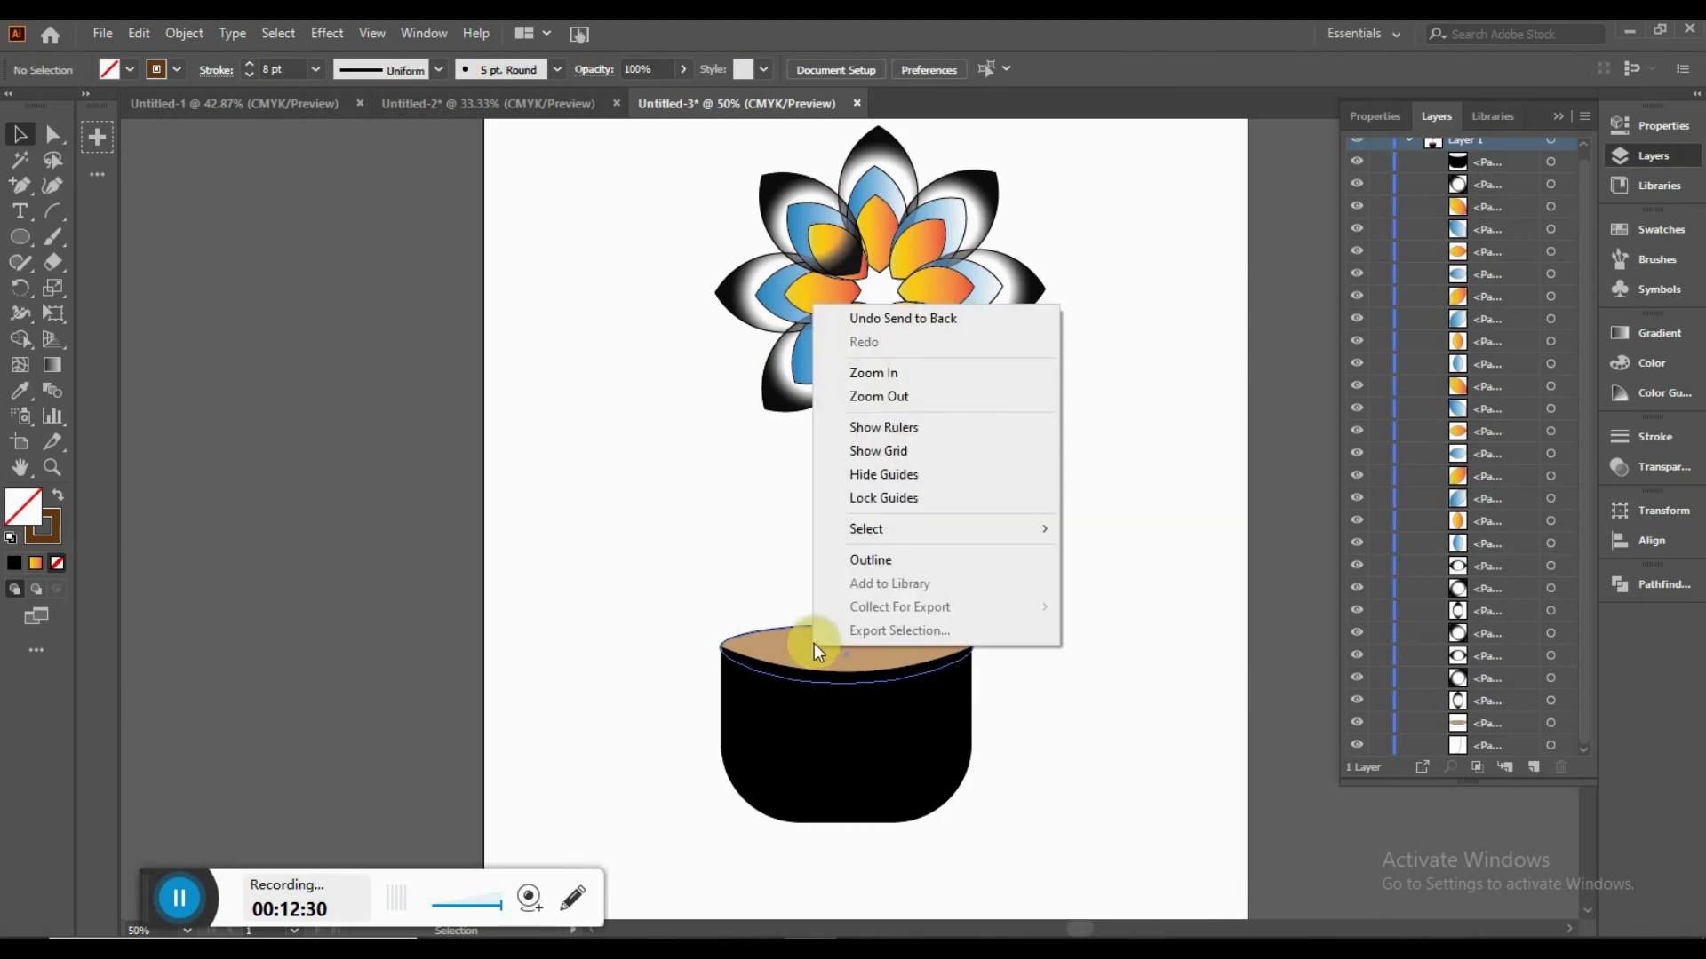
left_click(652, 540)
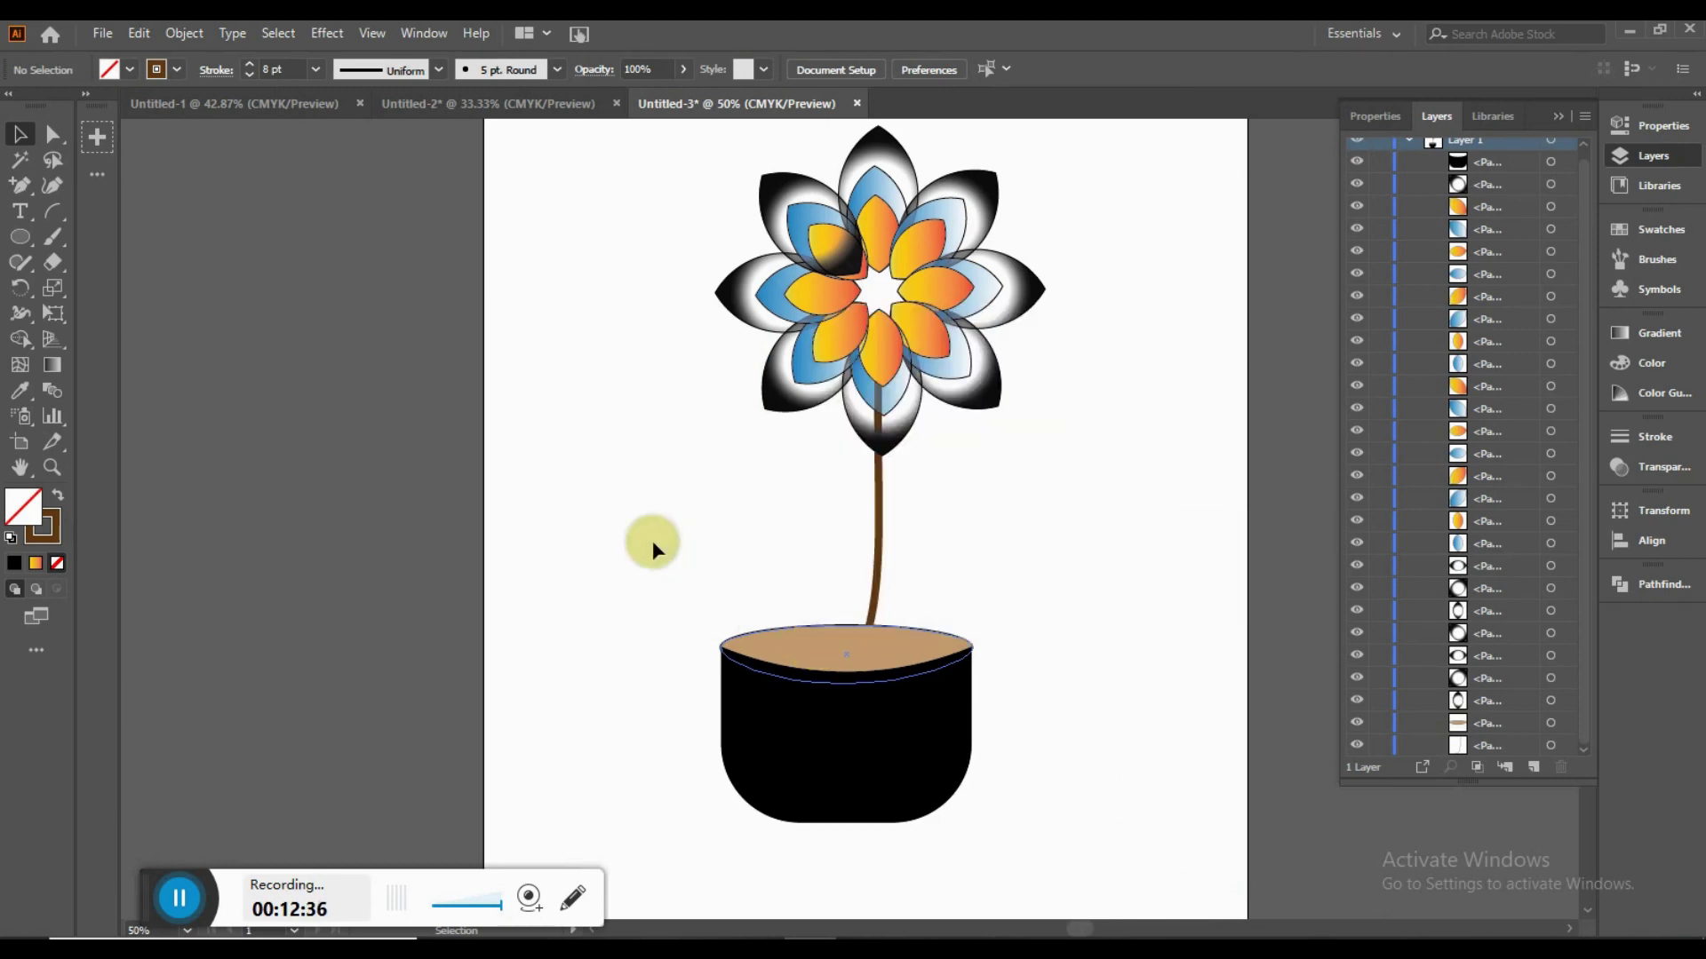
left_click_drag(786, 626, 788, 631)
right_click(796, 643)
mouse_move(853, 534)
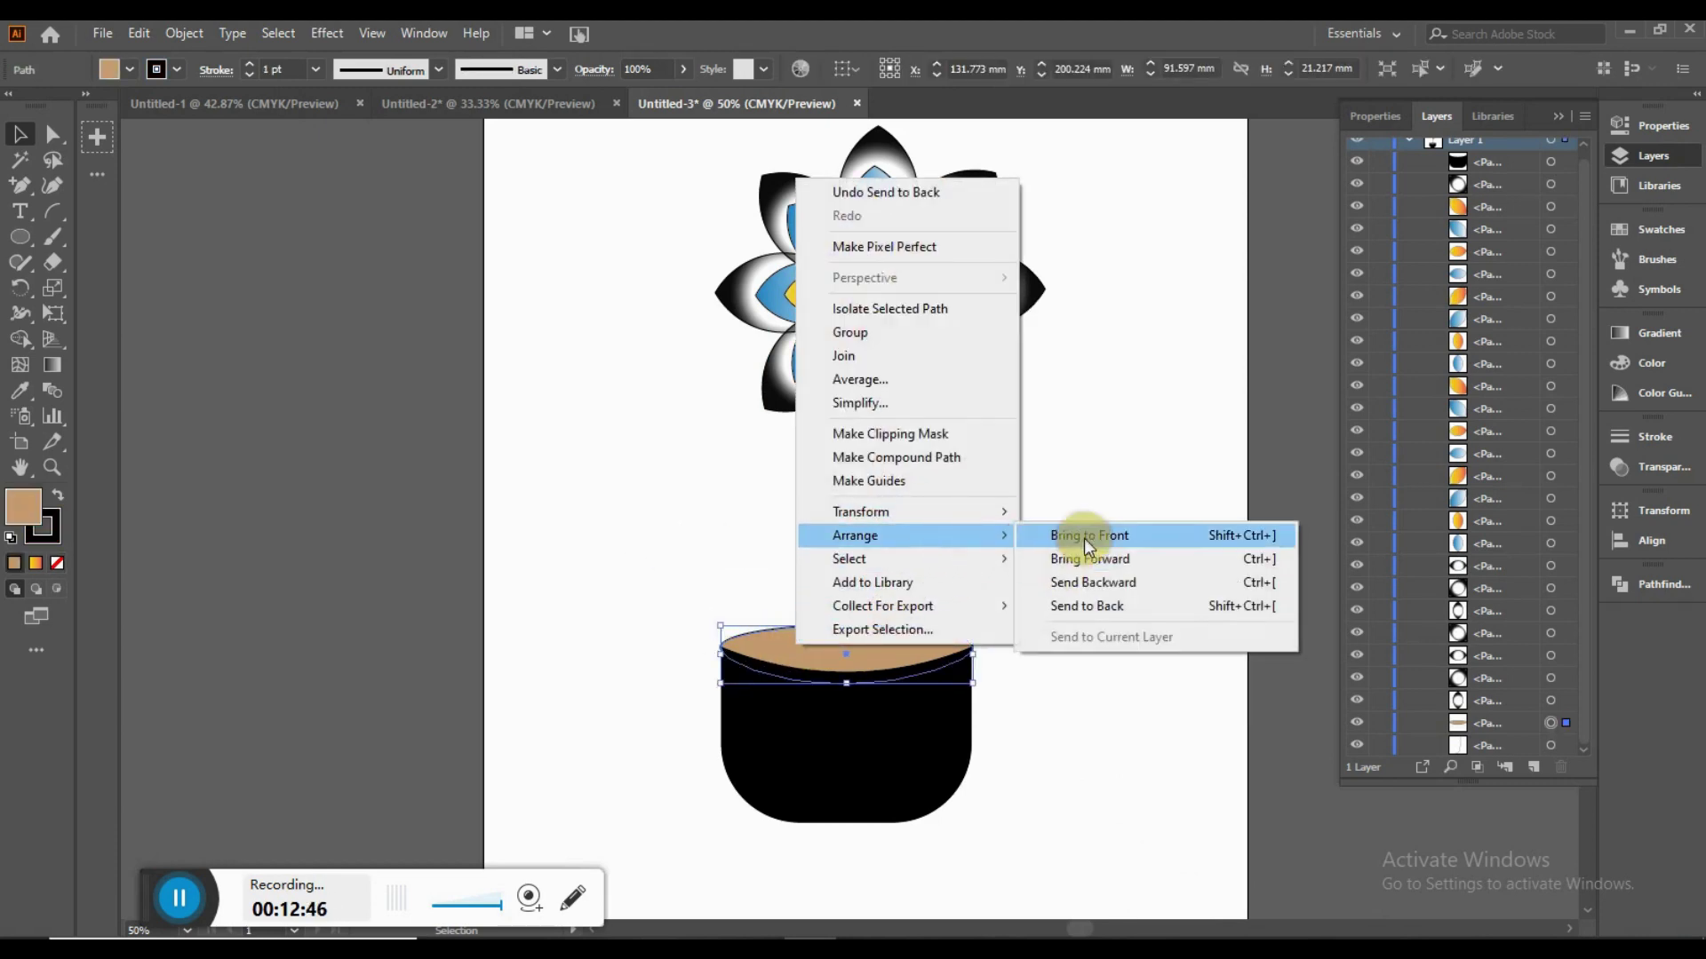
left_click(1093, 605)
left_click(643, 435)
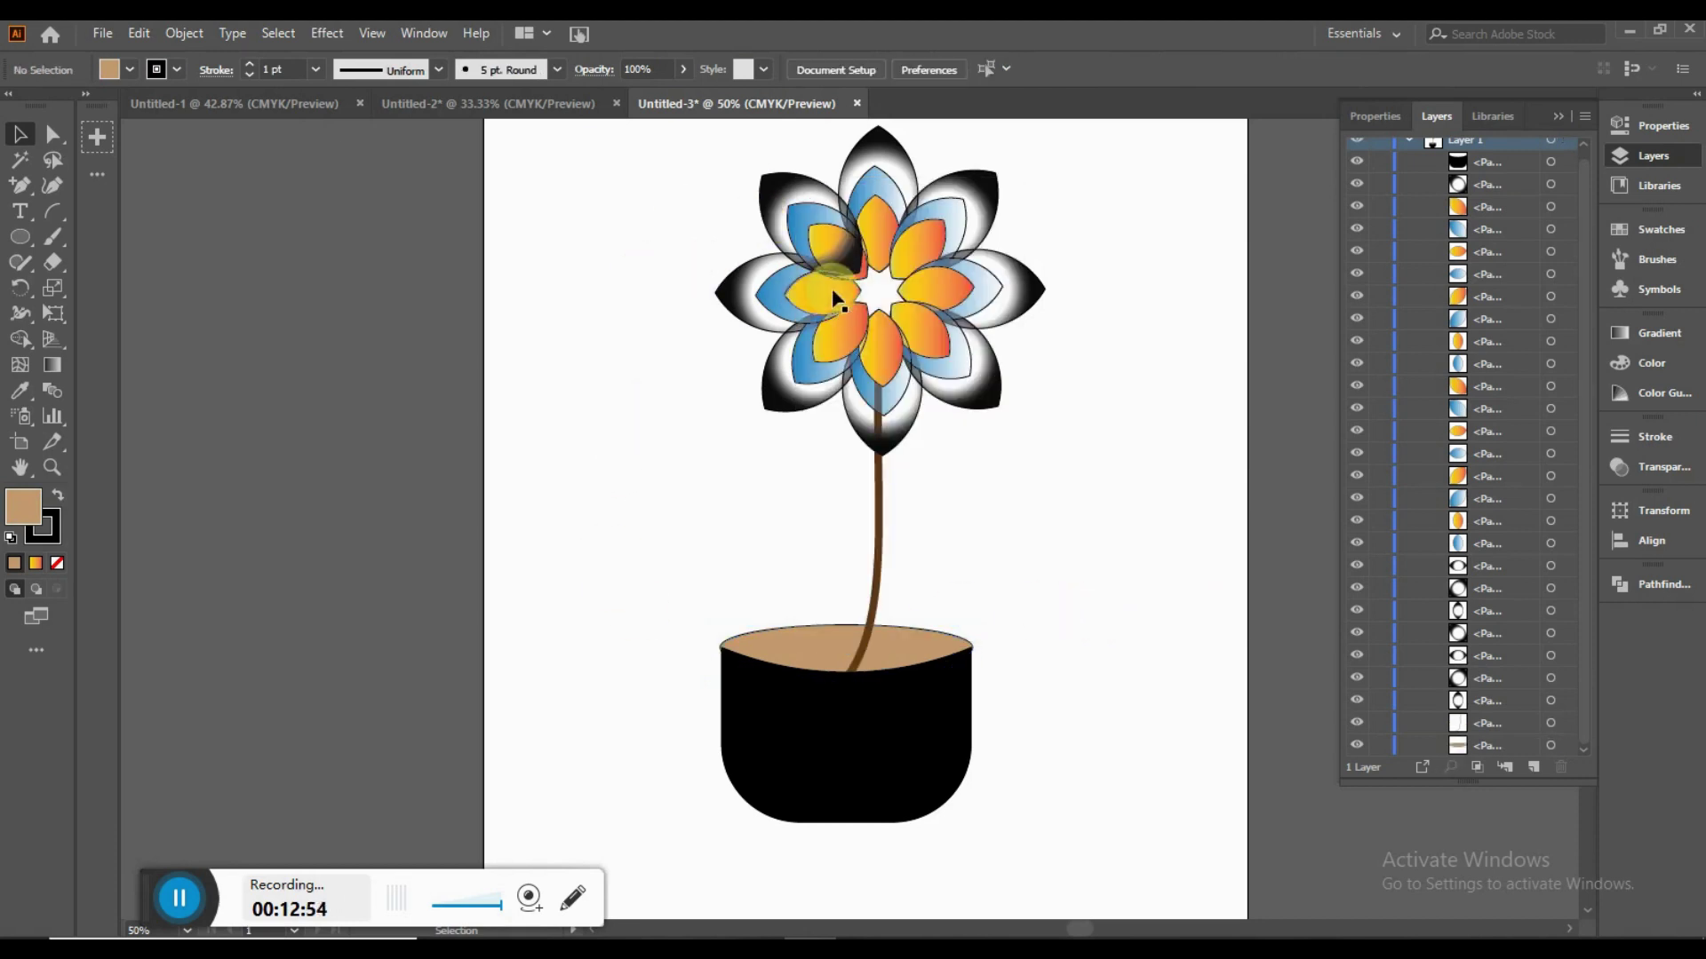
left_click(32, 238)
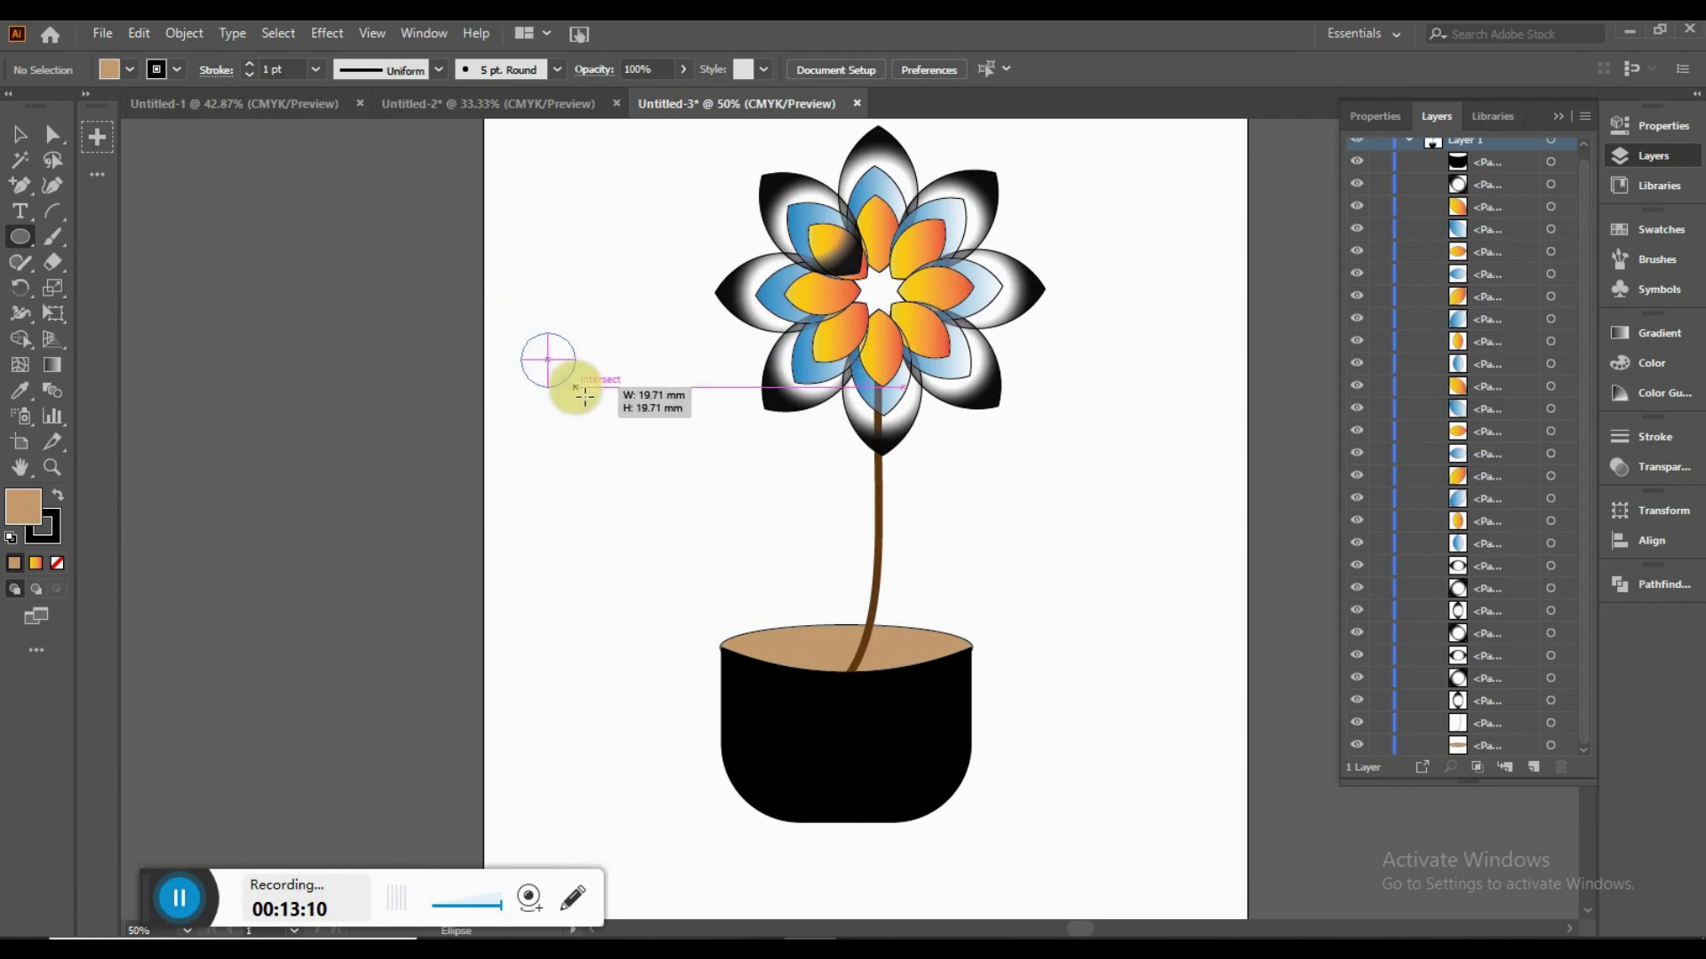
Step: Draw a small dark grey-green circle and place it at the flower centre, behind the petals
left_click_drag(582, 388, 579, 389)
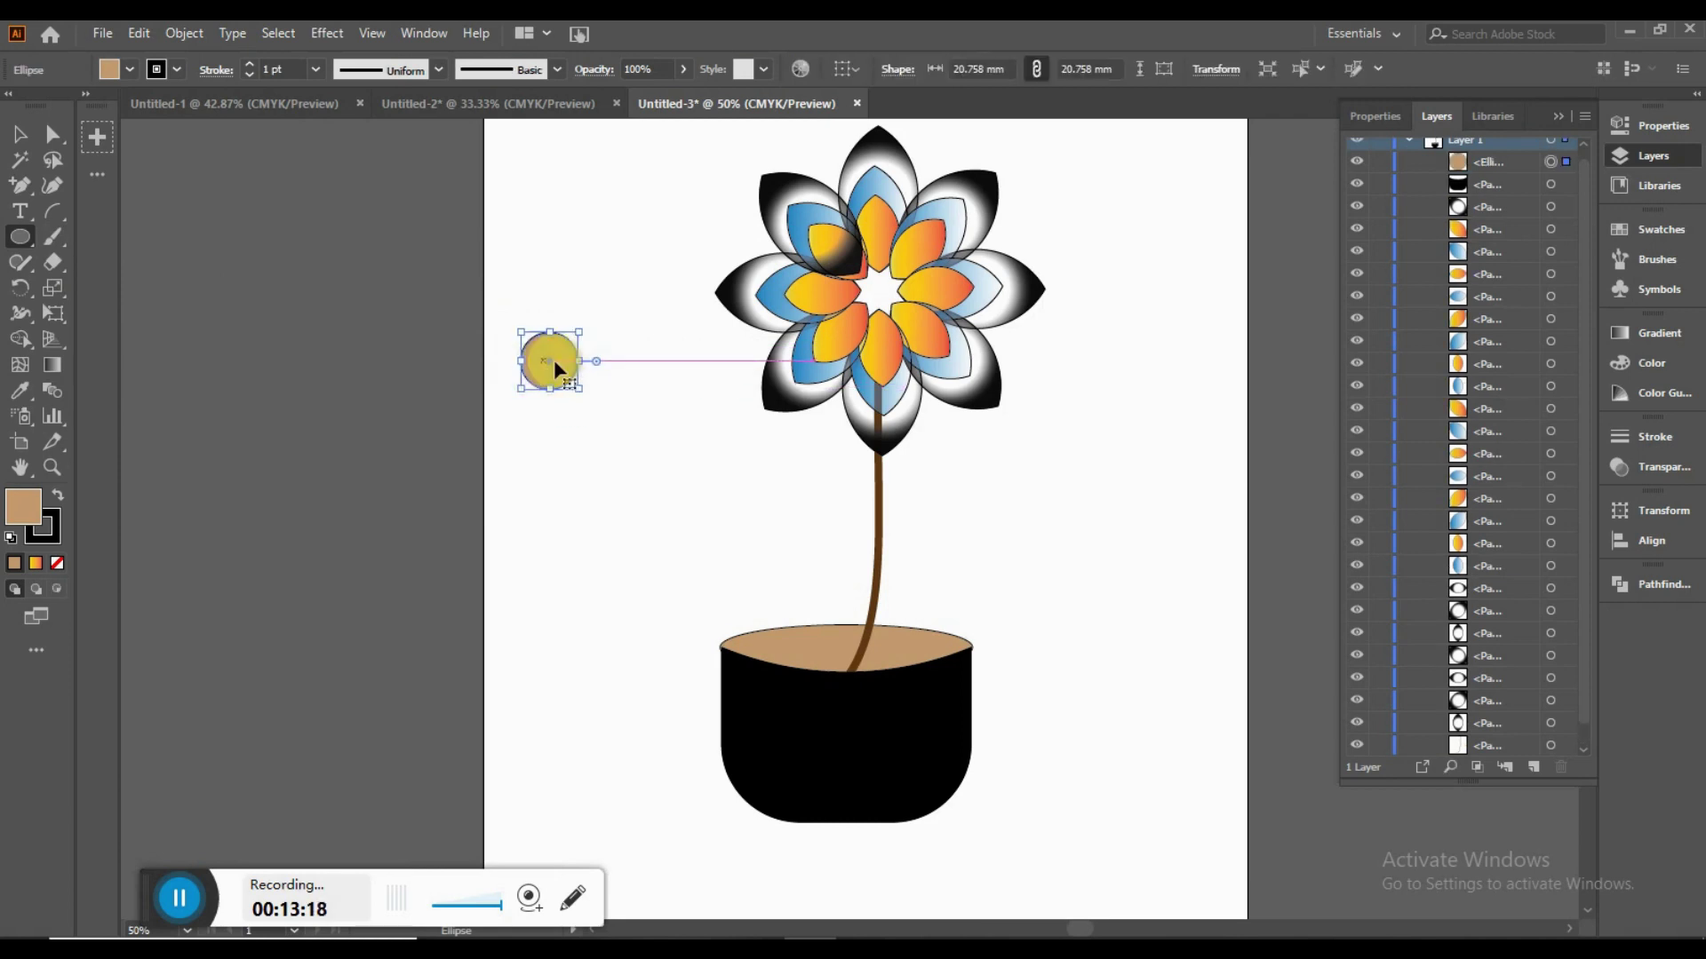
left_click(130, 70)
left_click(78, 113)
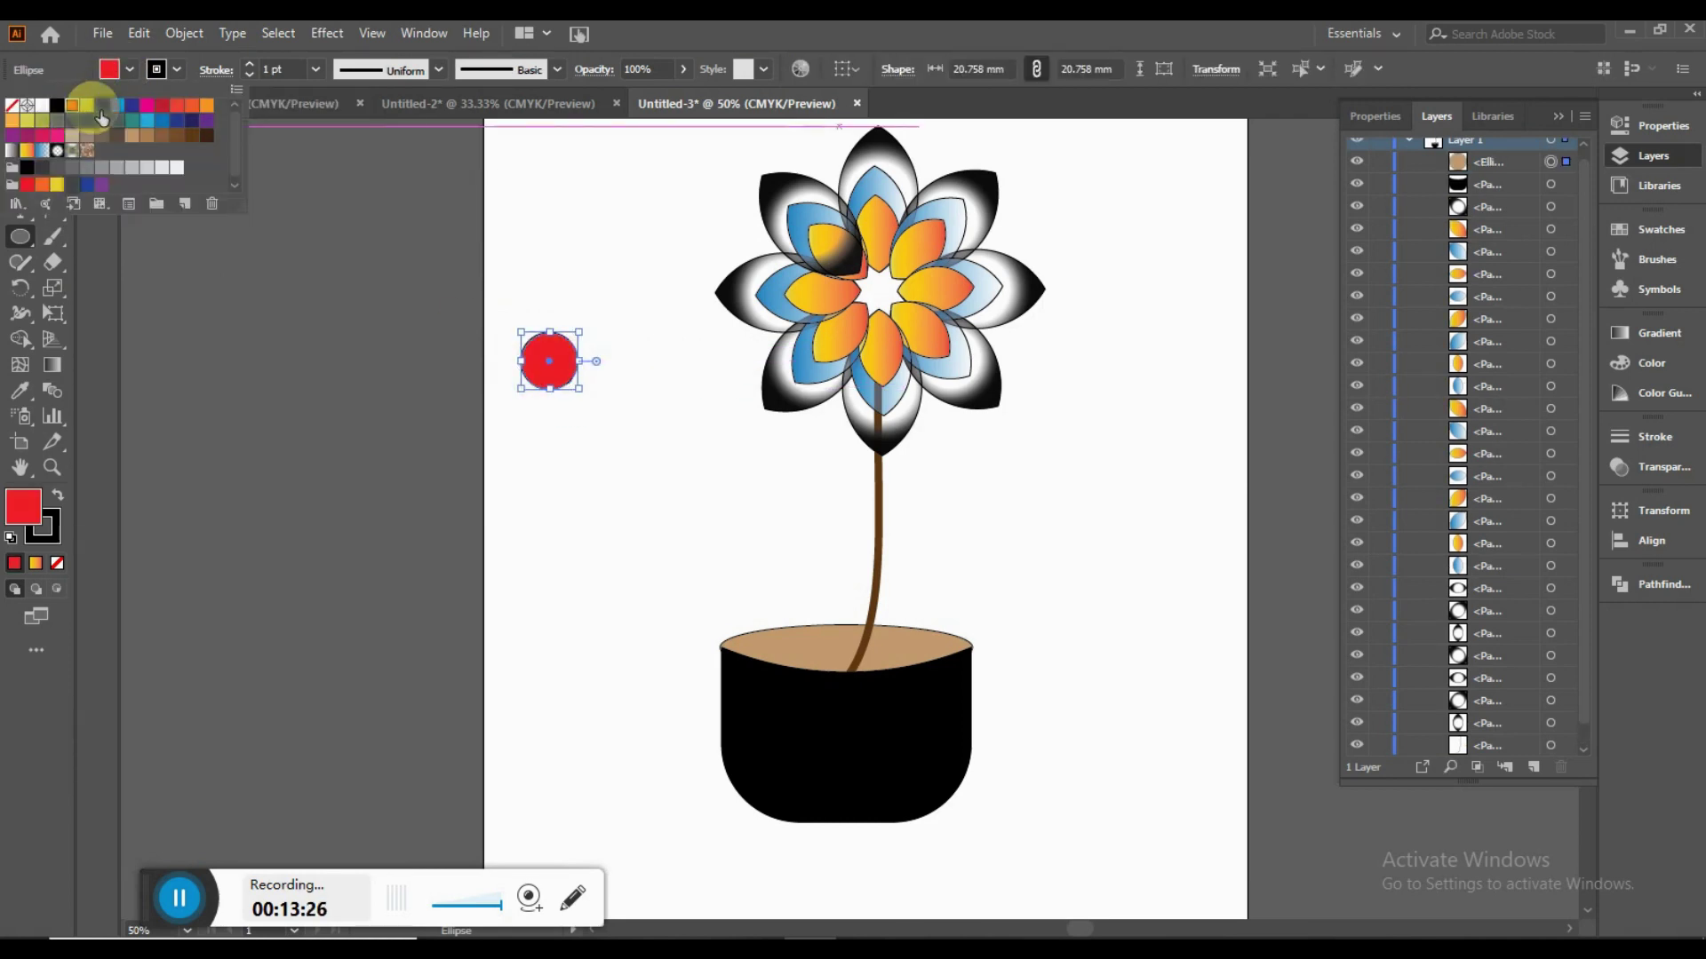
left_click(100, 120)
left_click_drag(546, 357, 874, 290)
right_click(874, 289)
mouse_move(935, 647)
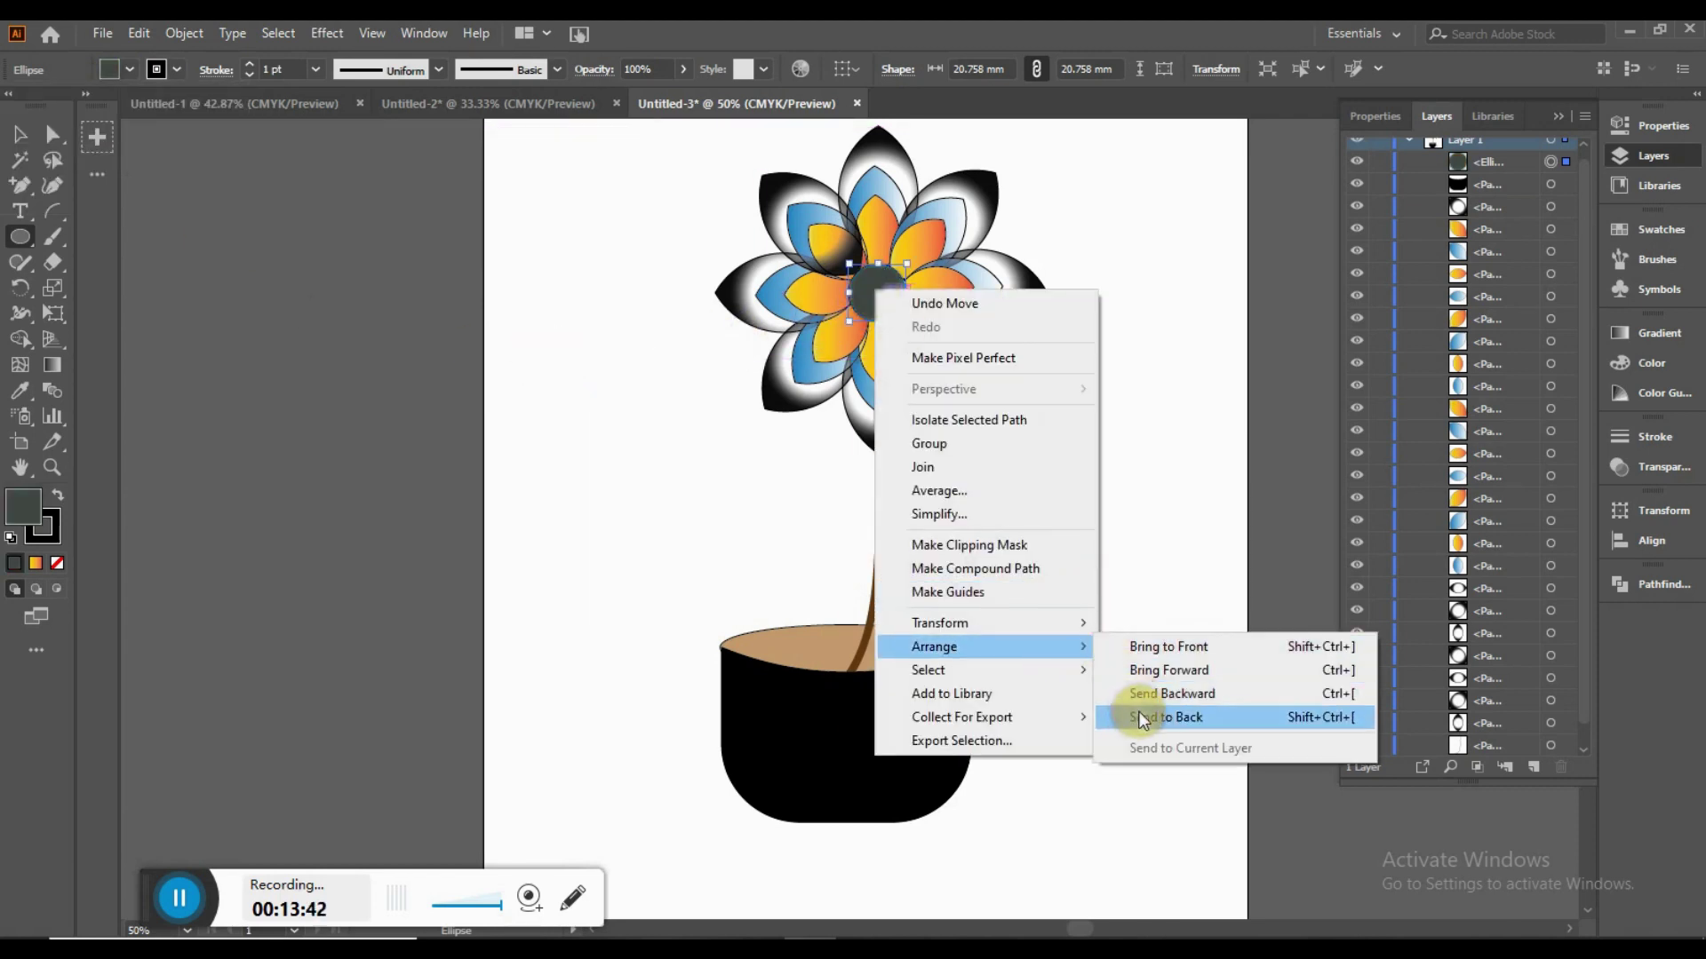
left_click(1166, 717)
left_click(610, 485)
key("Escape")
Step: Alt-drag a copy of a blue gradient petal out to the left of the flower
key("v")
left_click(505, 382)
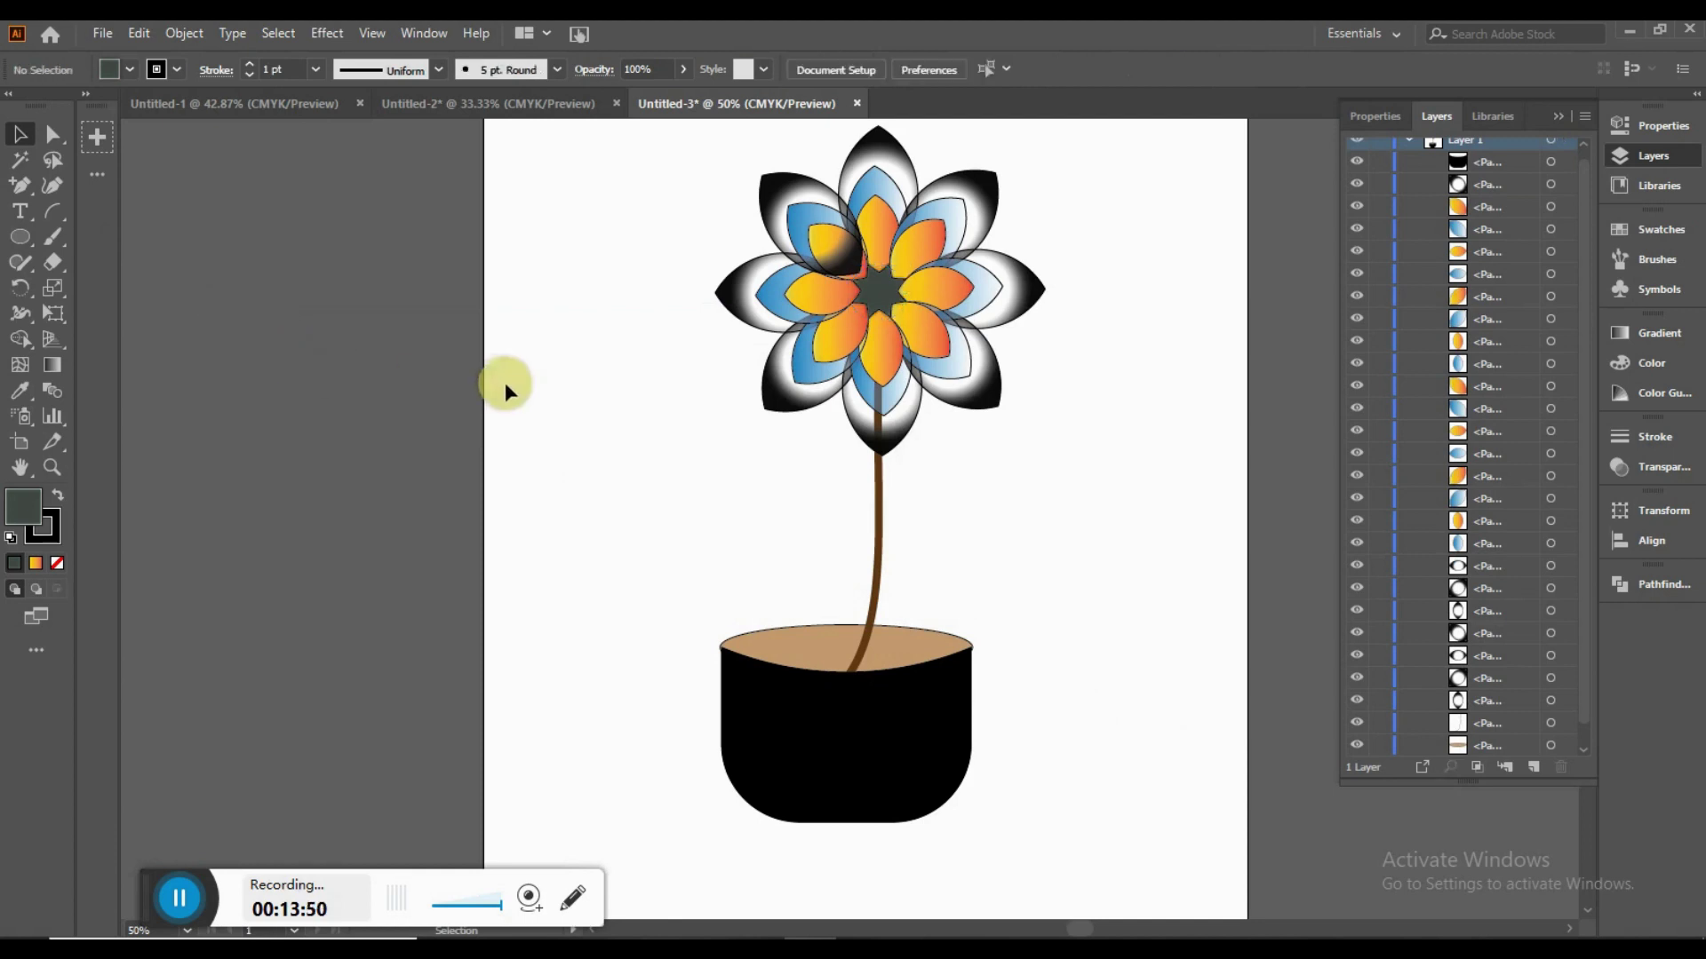
mouse_move(823, 367)
left_mouse_down()
mouse_move(680, 386)
mouse_move(665, 360)
mouse_move(574, 470)
left_mouse_up()
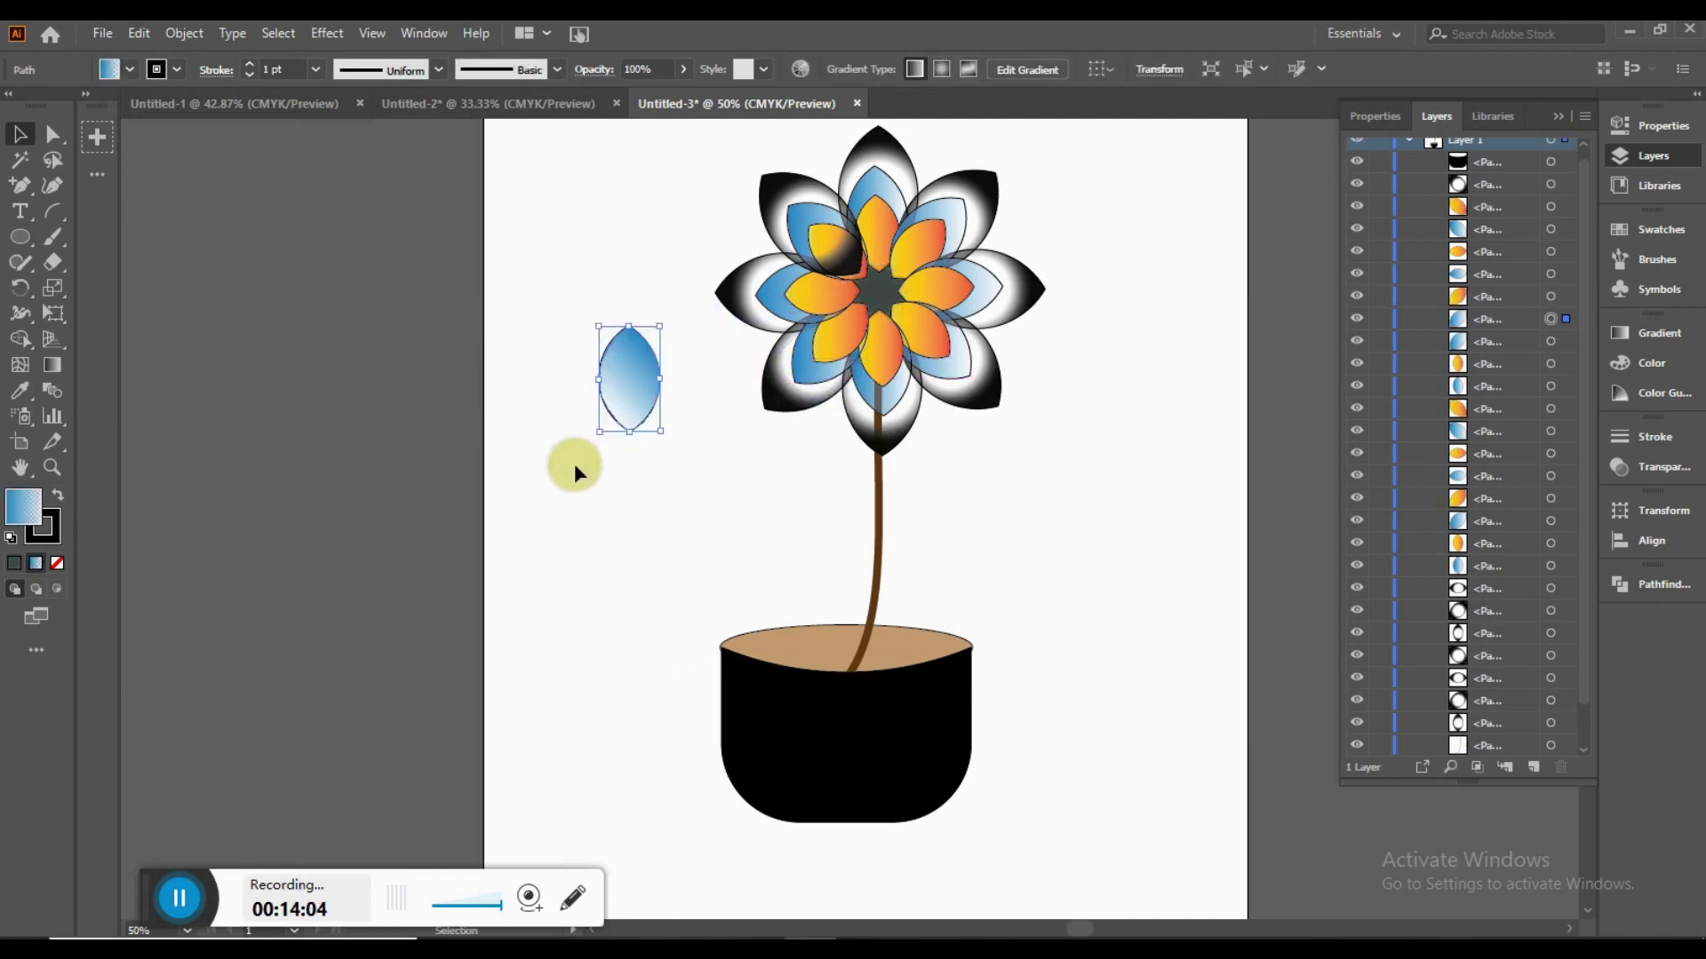
Step: Fill the petal copy dark grey and draw a vertical vein line with a tapered width profile
left_click(125, 69)
left_click(41, 151)
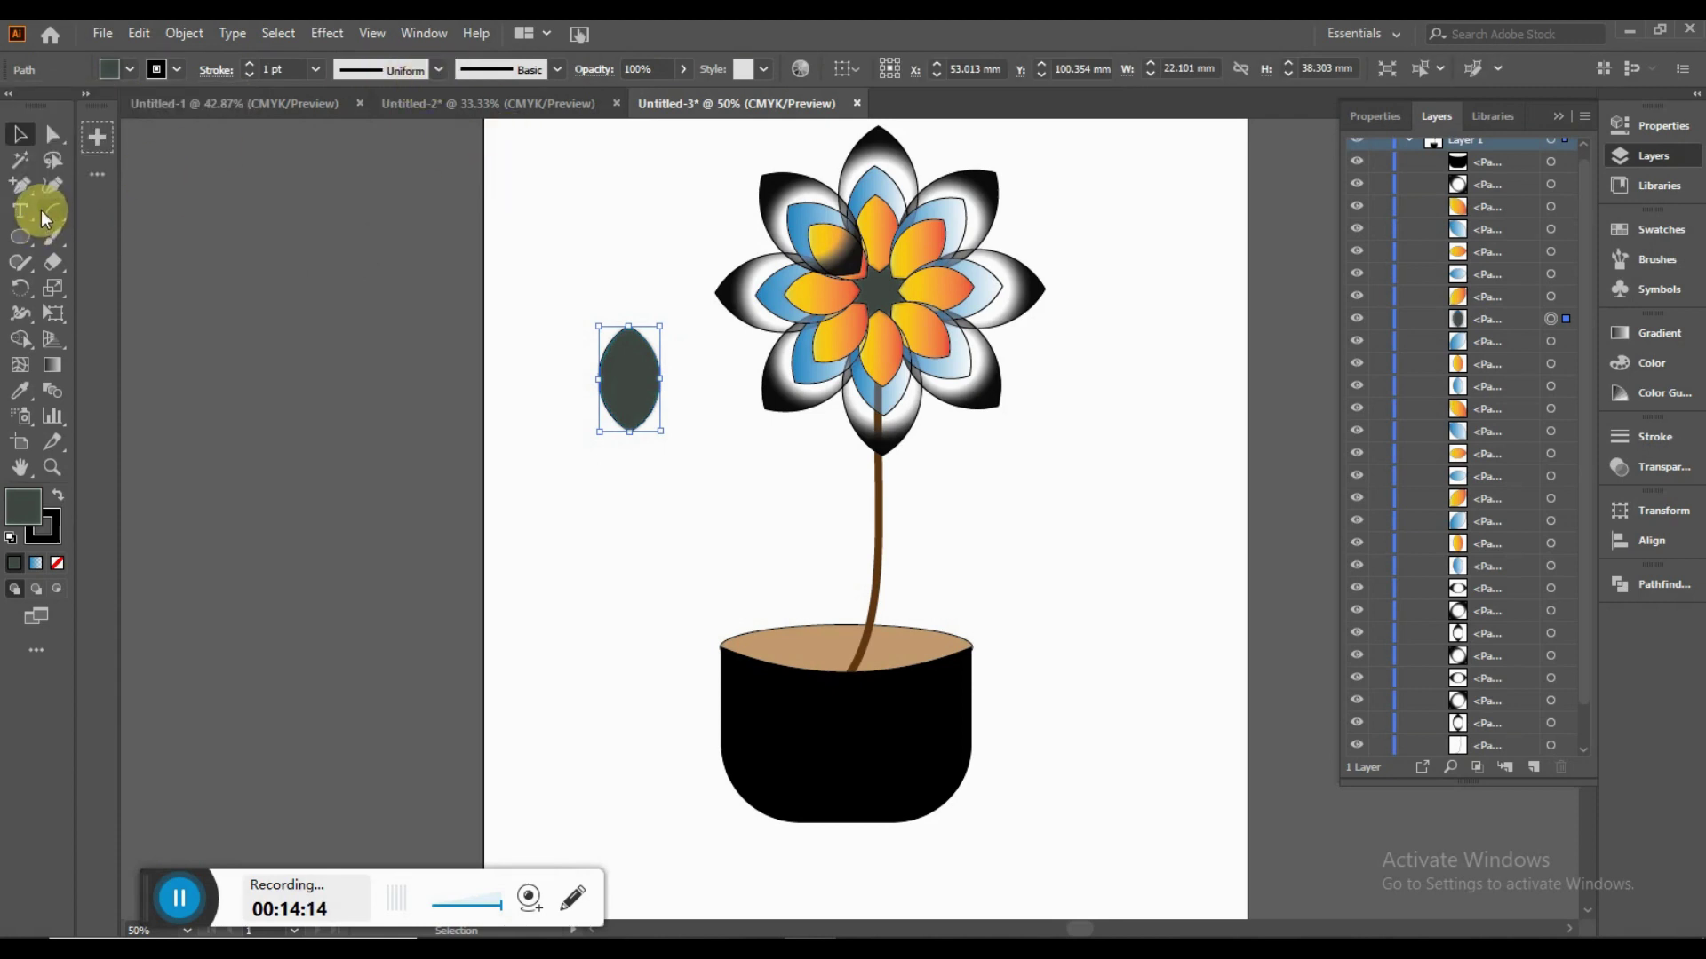
left_click(45, 210)
left_click_drag(591, 325, 591, 432)
left_click(20, 134)
left_click(438, 71)
left_click(367, 222)
Step: Align the vein with the leaf, then rotate the leaf and place it beside the stem
mouse_move(590, 322)
left_mouse_down()
mouse_move(599, 480)
mouse_move(567, 274)
left_mouse_up()
key("ctrl+z")
mouse_move(628, 368)
left_mouse_down()
mouse_move(625, 384)
mouse_move(666, 400)
left_mouse_up()
left_click(1638, 542)
left_click(1364, 559)
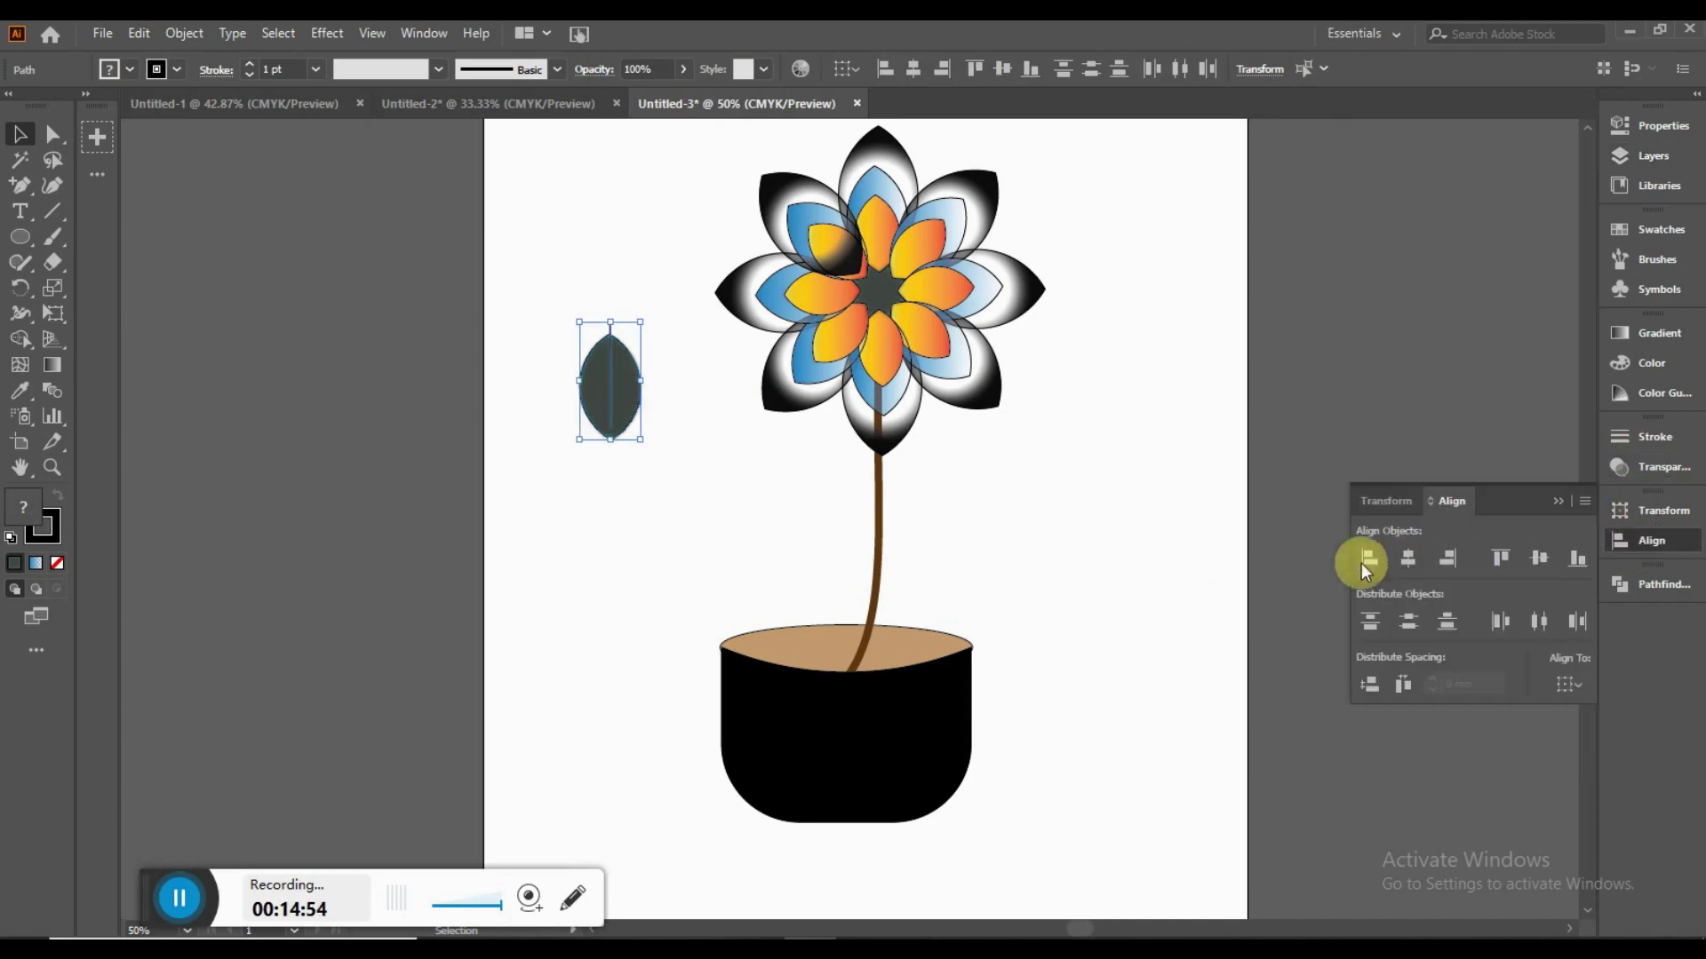
left_click(612, 280)
left_click_drag(564, 305, 659, 453)
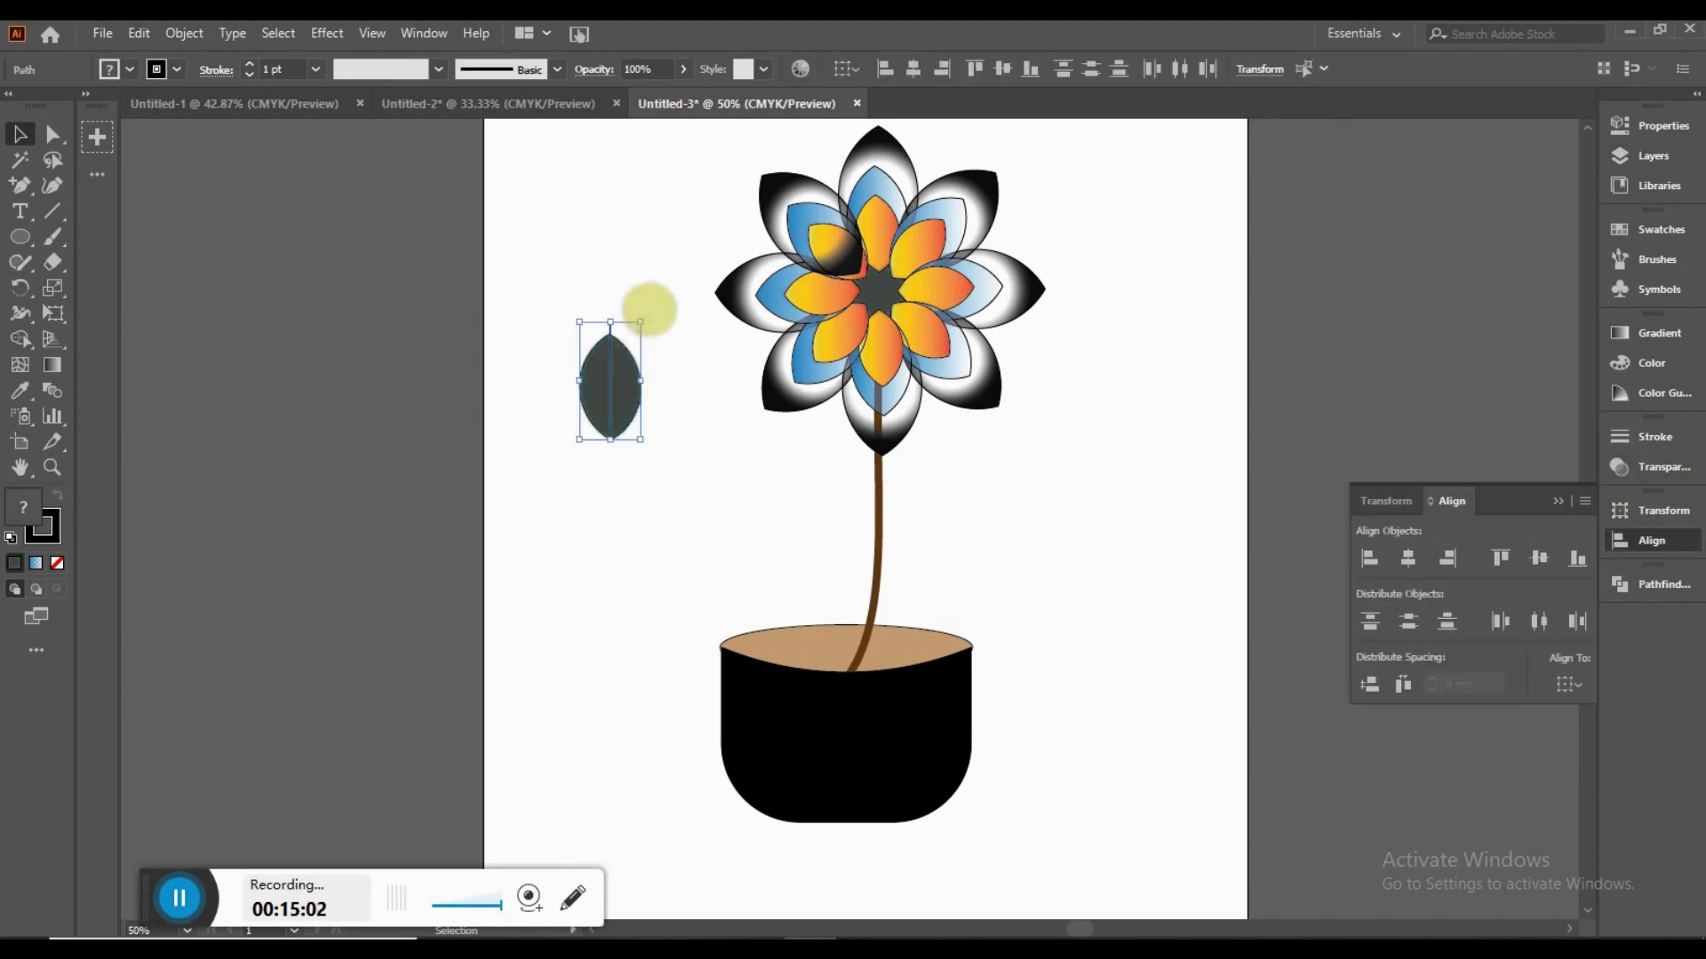
mouse_move(649, 309)
left_mouse_down()
mouse_move(640, 359)
mouse_move(865, 502)
mouse_move(663, 497)
left_mouse_up()
left_click(679, 496)
Step: Copy the leaf to the right side of the stem and tilt it upward-right
left_click(804, 506)
key("ctrl+z")
mouse_move(823, 535)
left_mouse_down()
mouse_move(964, 540)
mouse_move(883, 571)
left_mouse_up()
left_click_drag(963, 520, 931, 481)
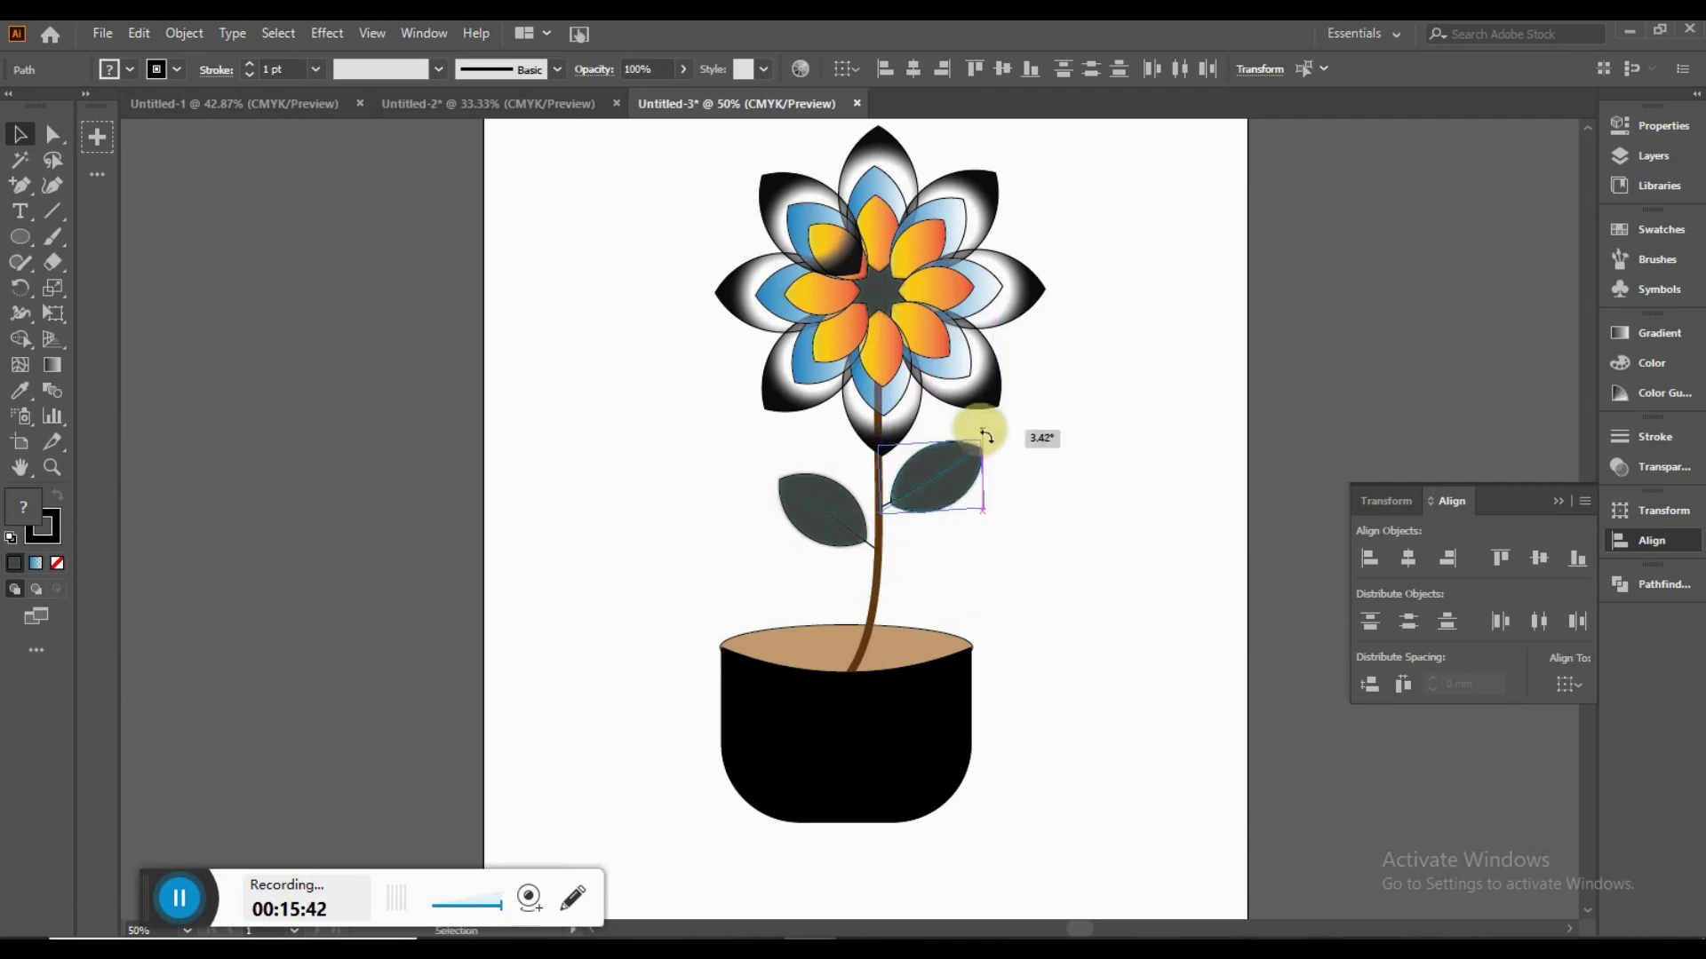
Step: Fill the soil ellipse at the pot rim dark brown
left_click_drag(762, 590, 787, 636)
left_click(131, 70)
left_click(101, 145)
left_click(182, 135)
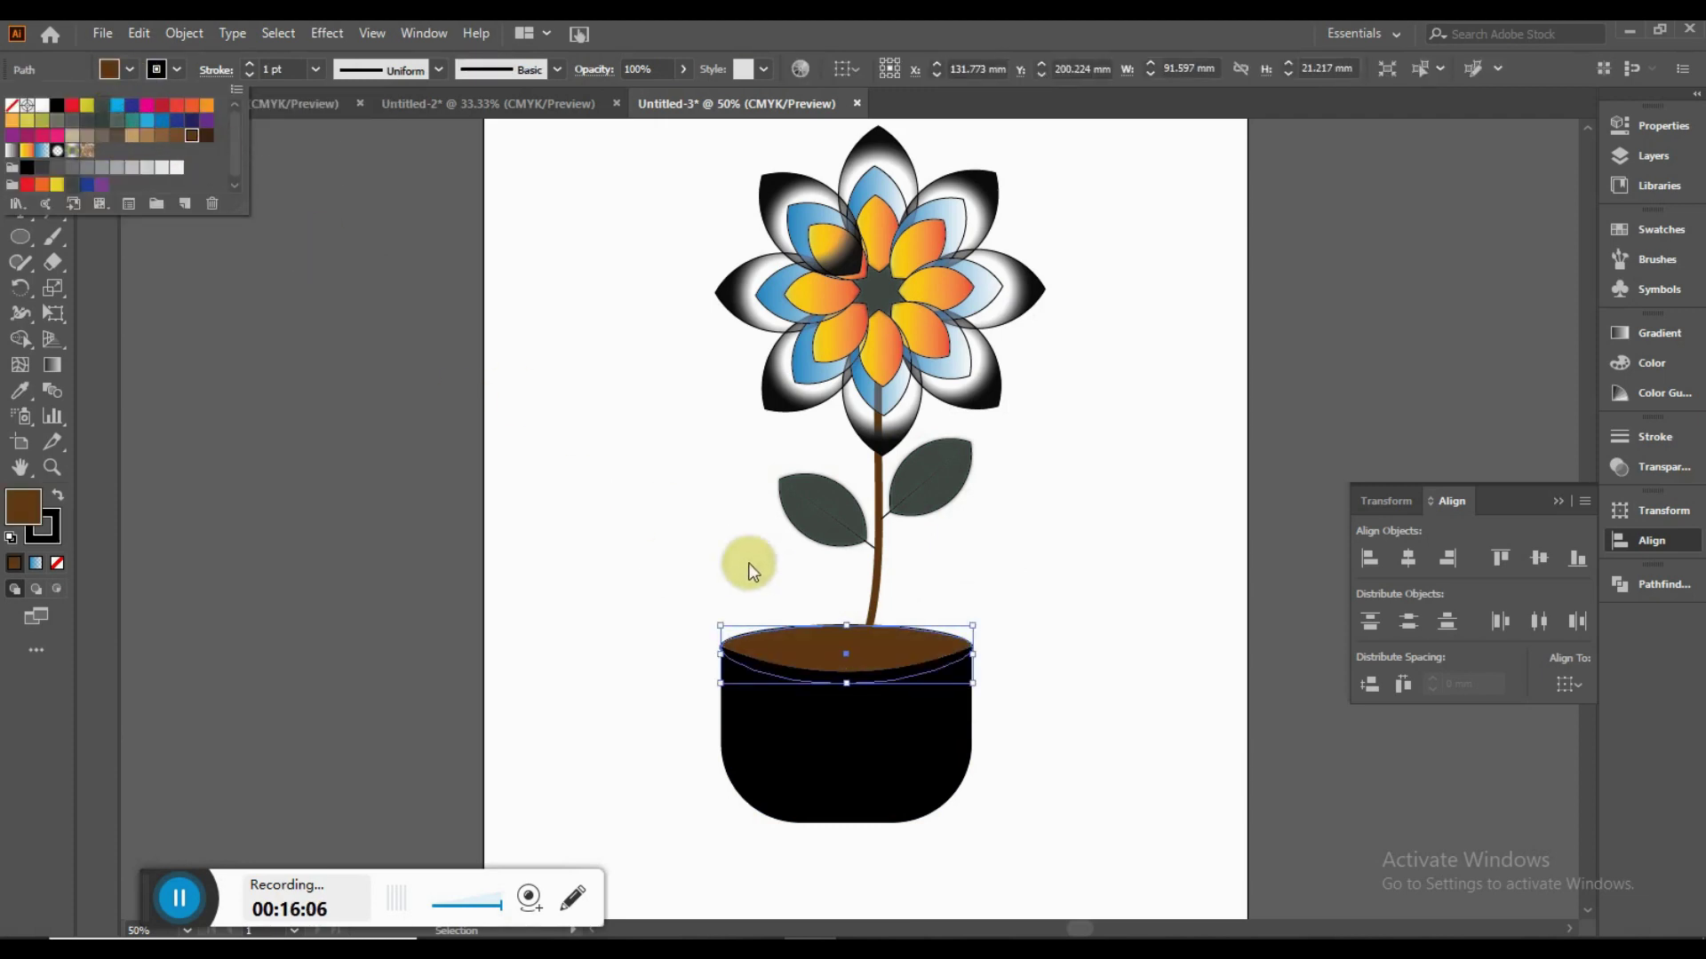
Step: Send the soil ellipse behind the pot
left_click(831, 658)
right_click(830, 657)
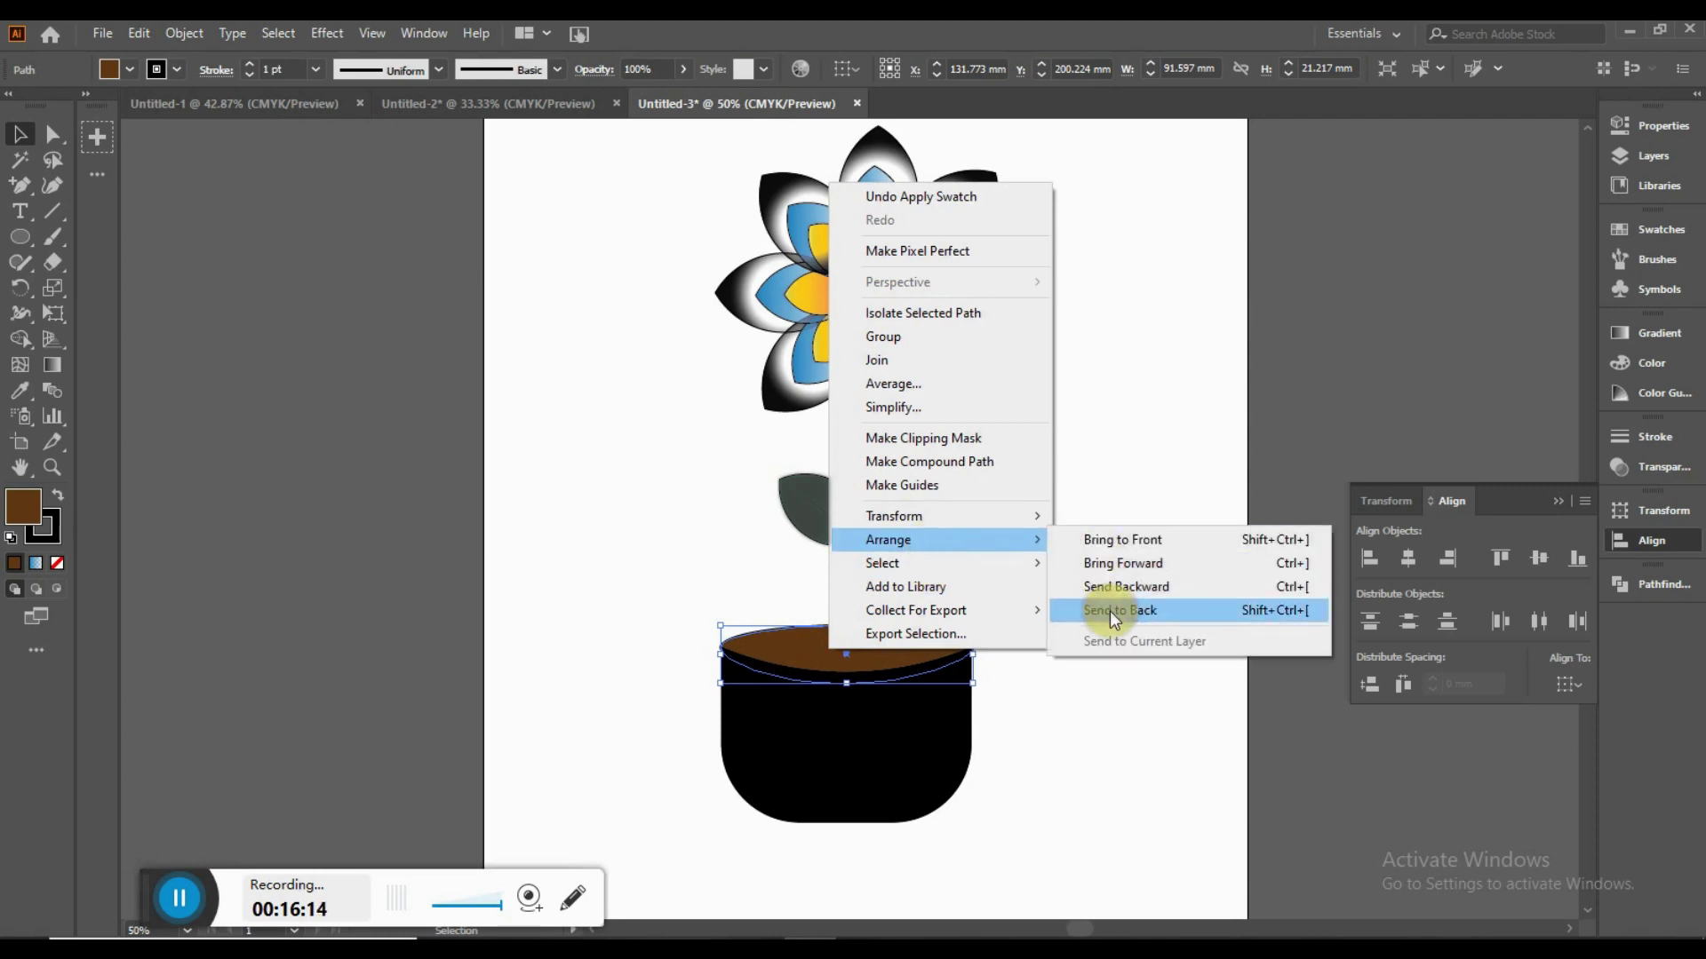
left_click(1111, 613)
left_click(995, 631)
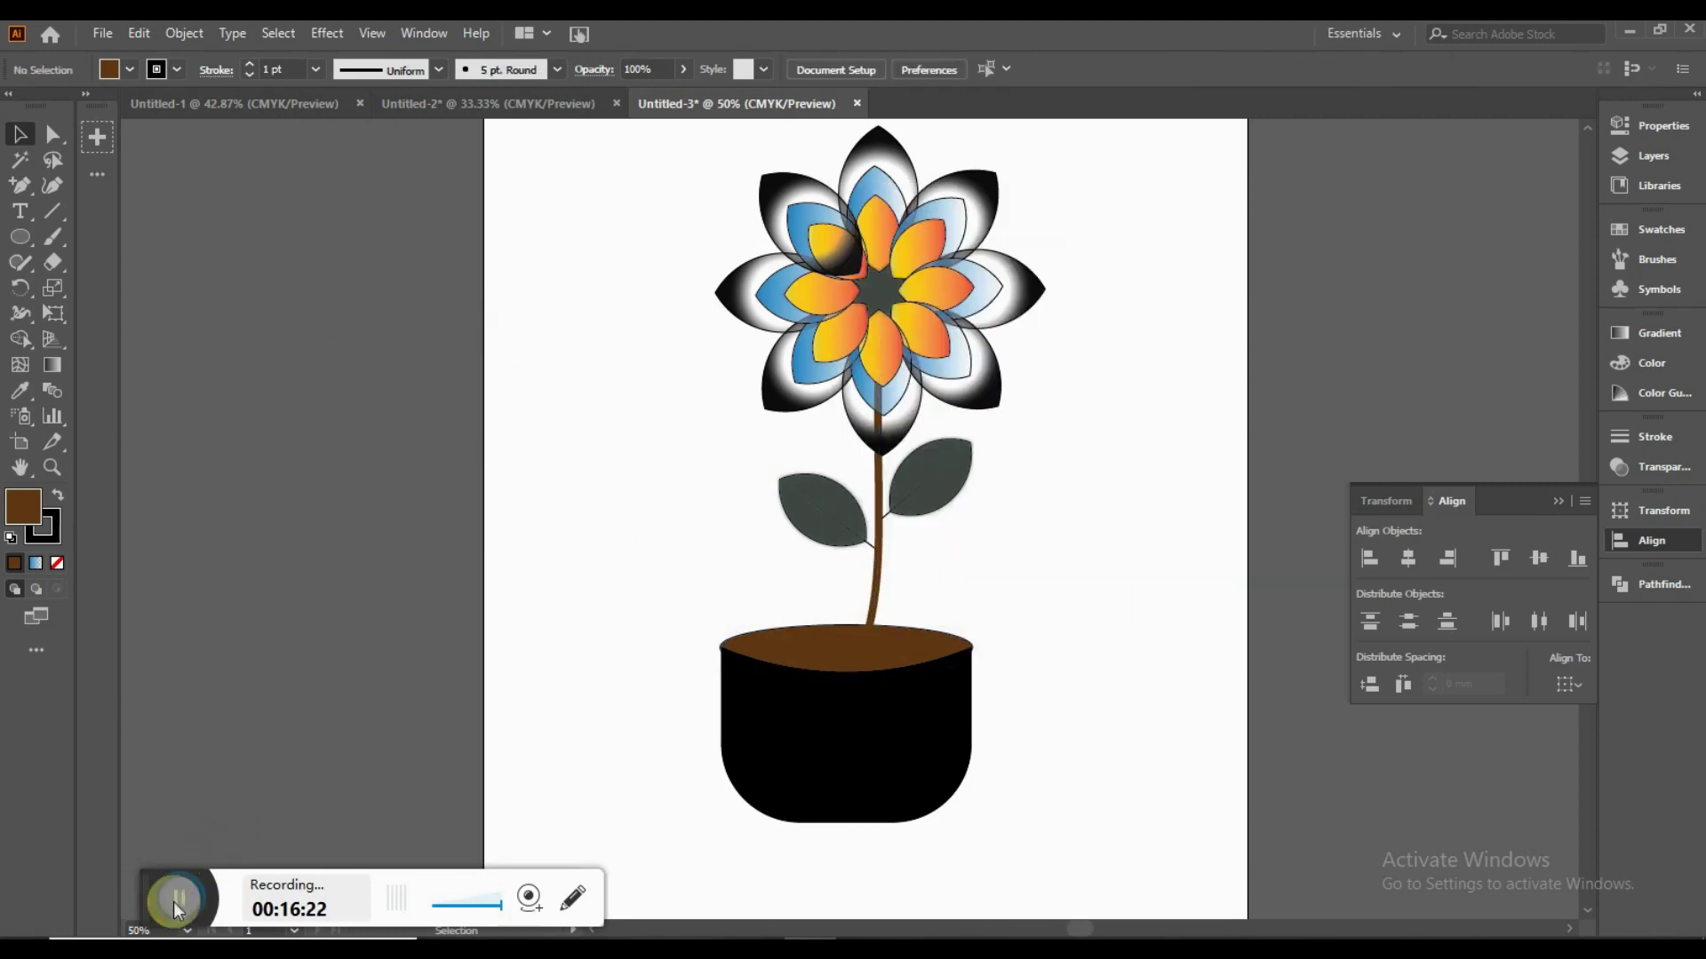
Step: Draw a thin flat ellipse with a radial White, Black gradient, adding a faded edge stop
left_click(19, 237)
left_click_drag(508, 343, 735, 368)
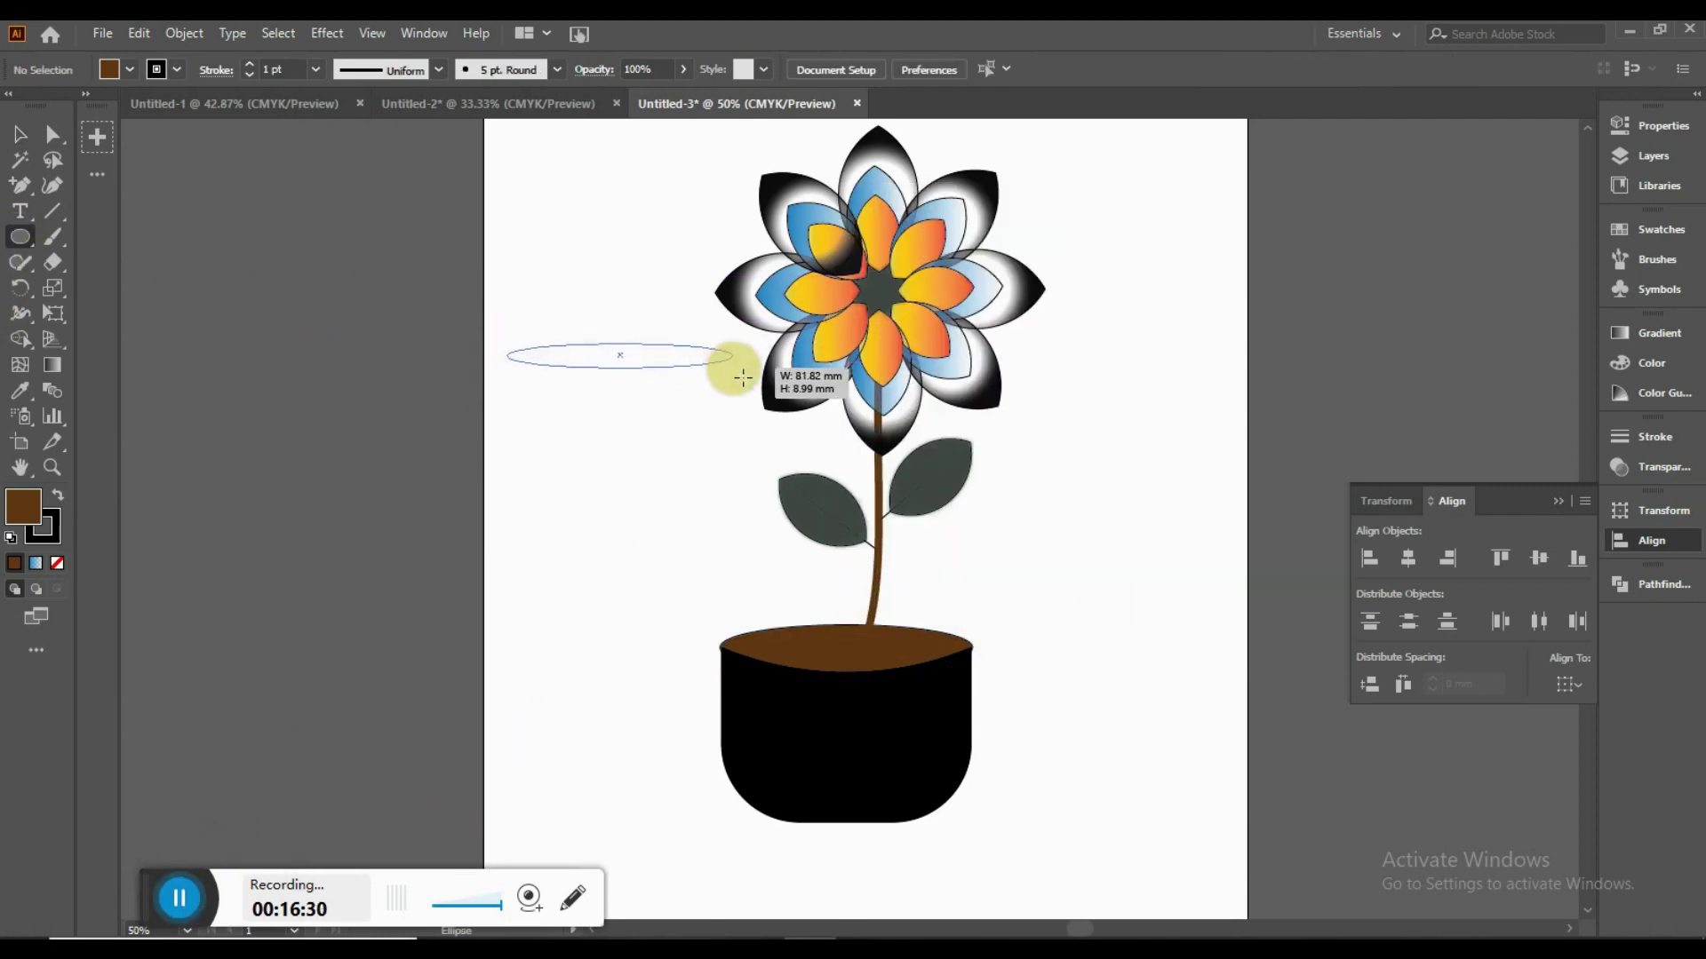
left_click(1643, 332)
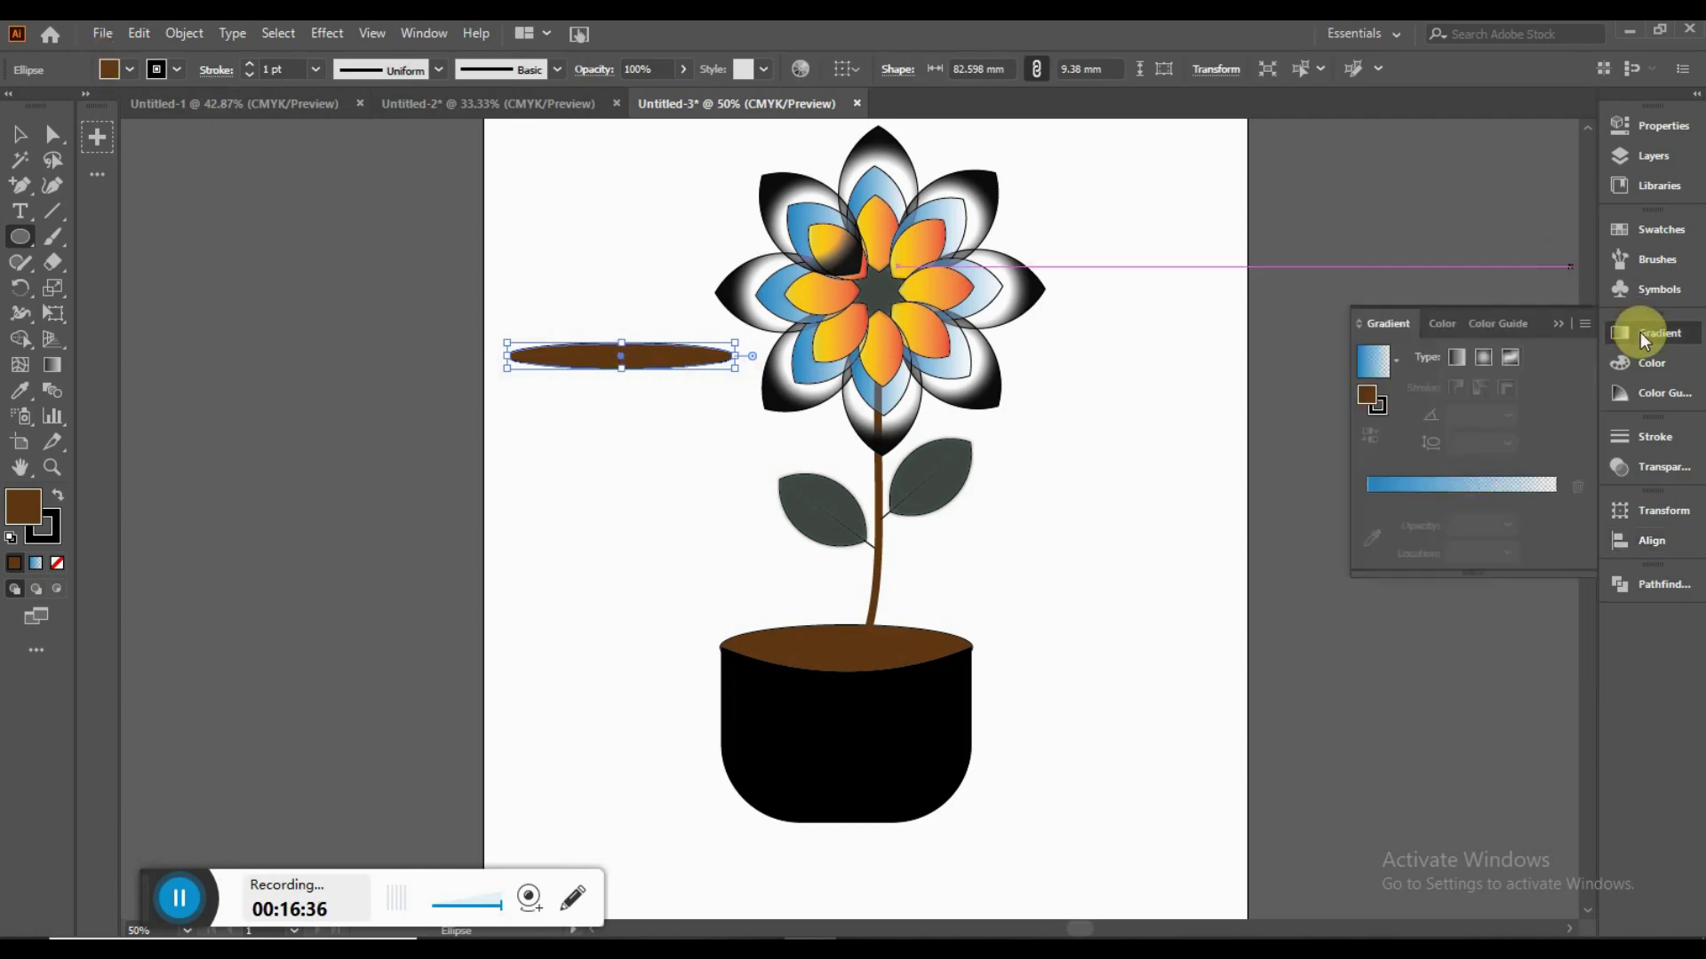
left_click(1376, 361)
left_click(1395, 361)
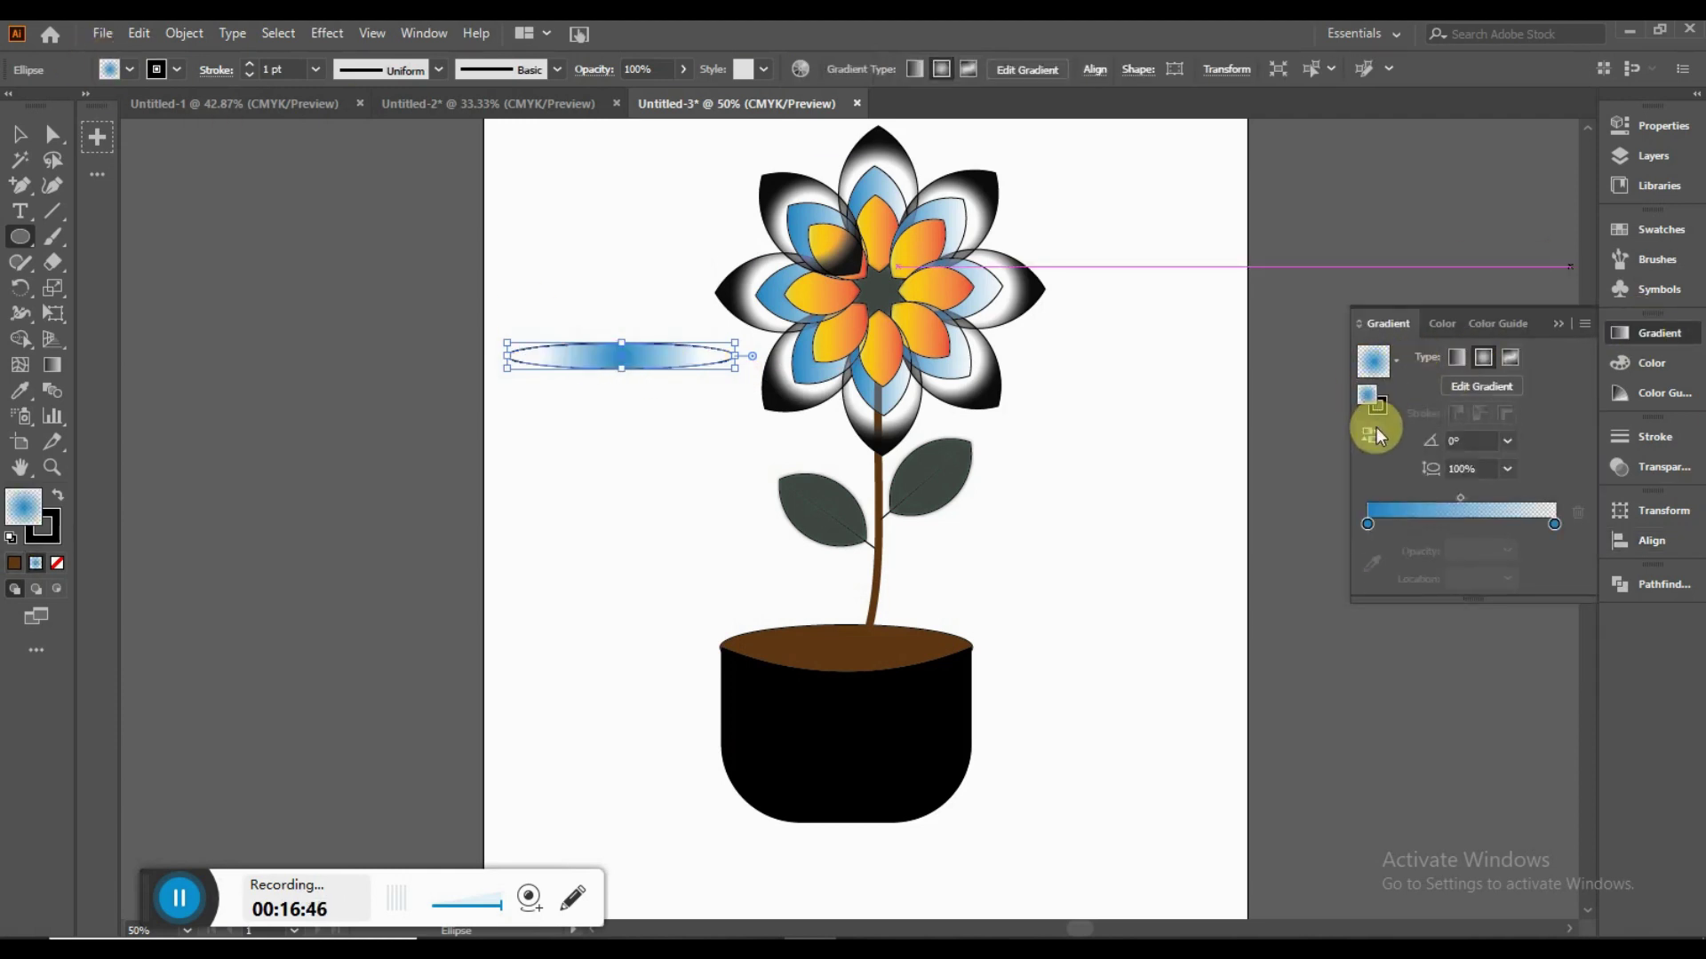
left_click(1396, 361)
left_click(1332, 407)
left_click(1396, 361)
left_click(1283, 495)
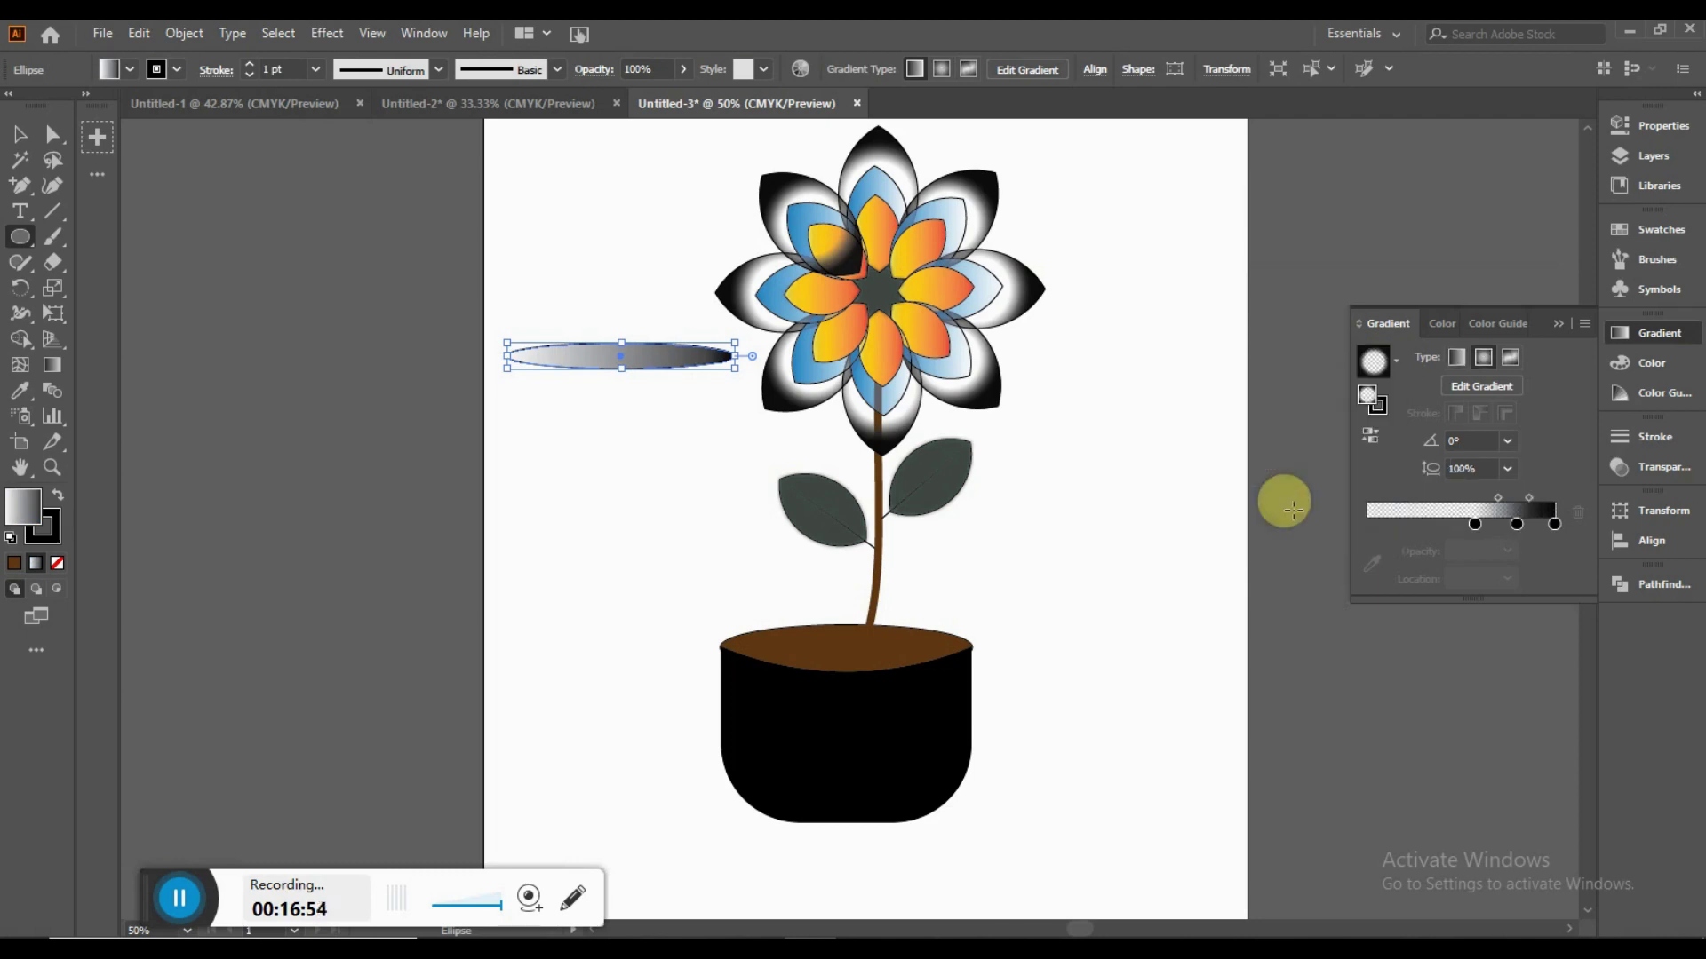
left_click_drag(1447, 523, 1479, 523)
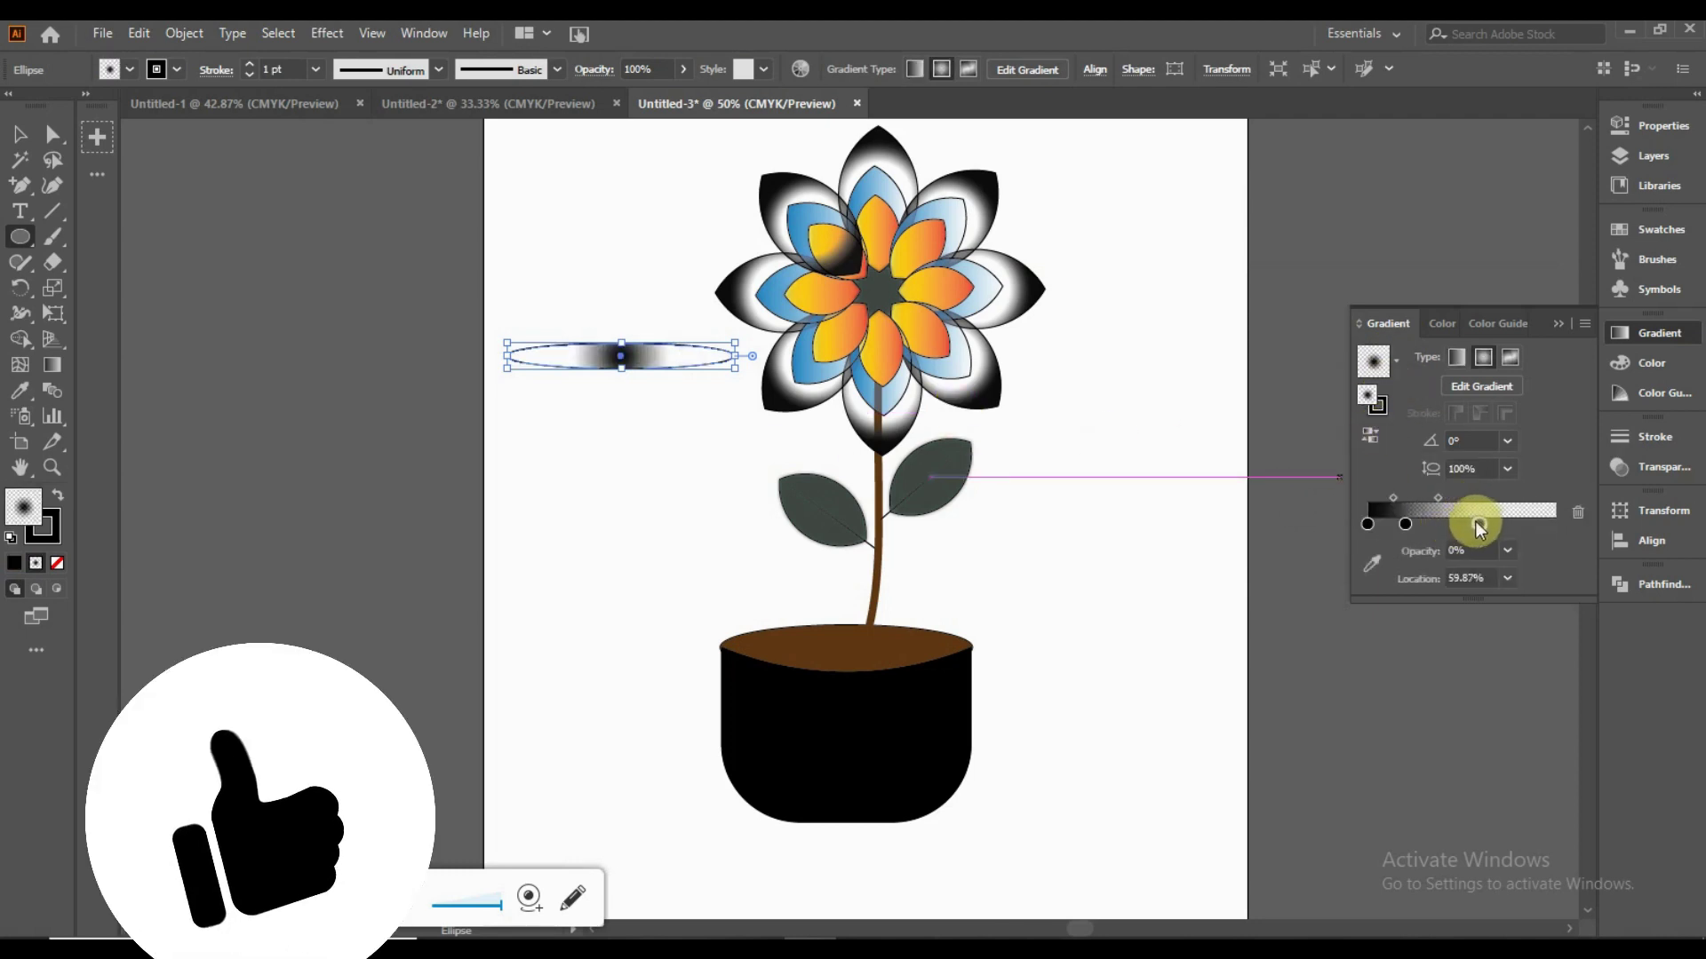
left_click(1540, 523)
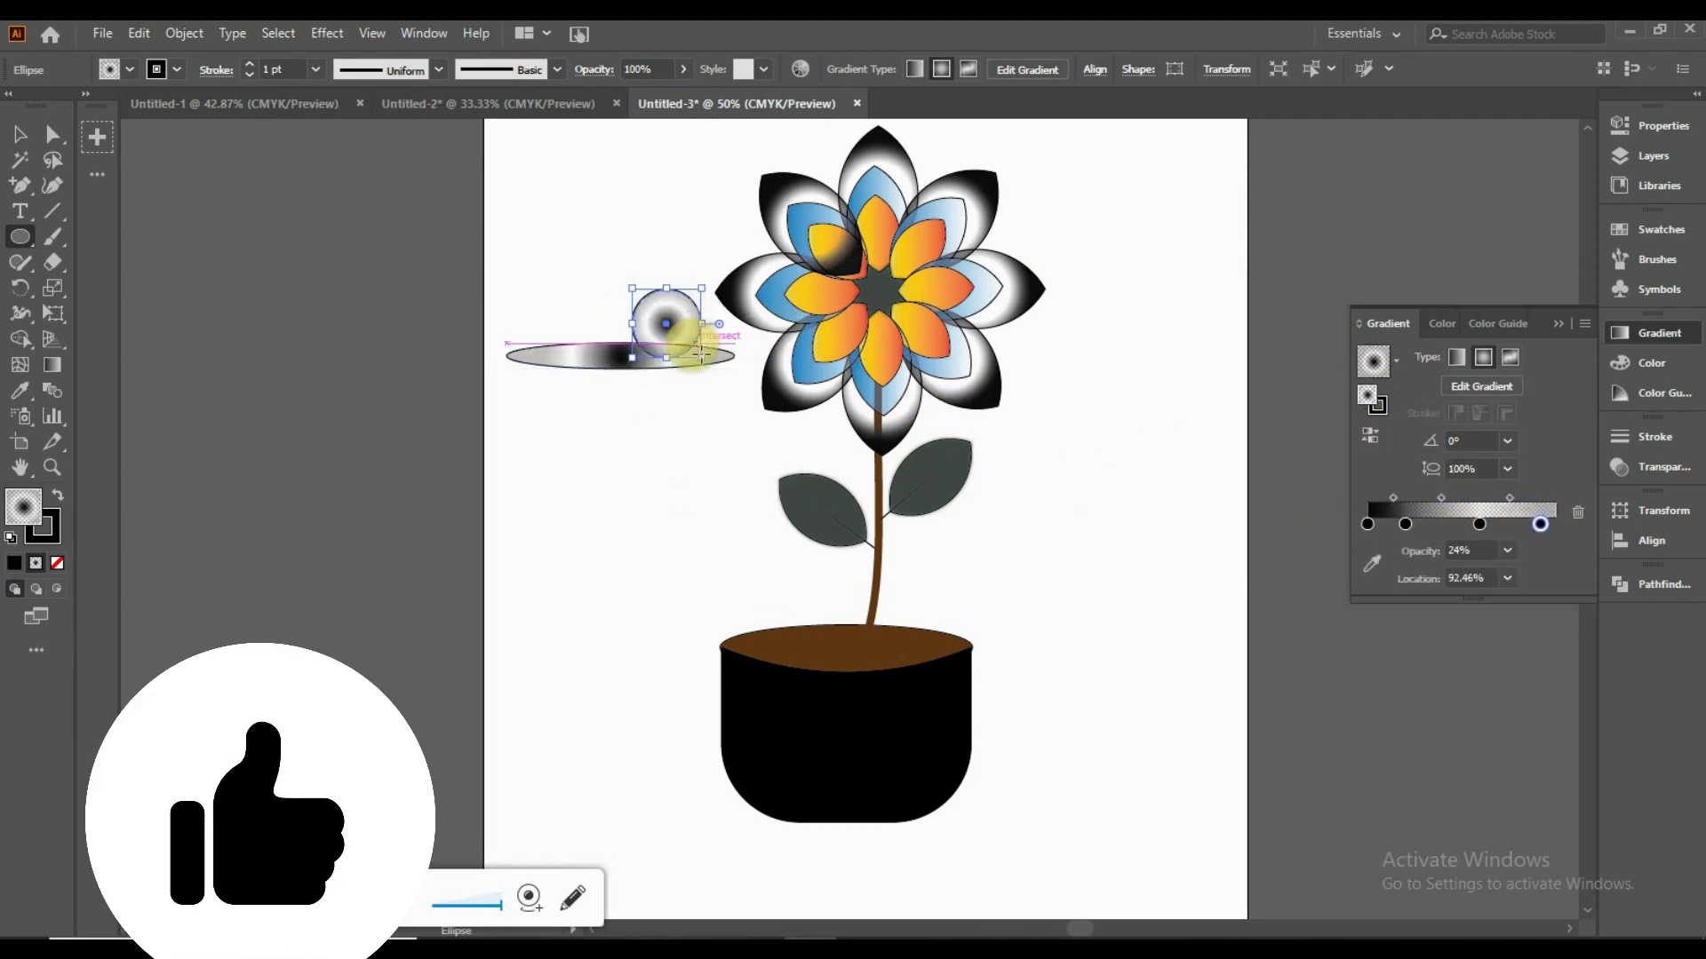
Step: Move the shadow ellipse under the pot and widen it
key("v")
mouse_move(586, 355)
left_mouse_down()
mouse_move(872, 829)
mouse_move(981, 829)
left_mouse_up()
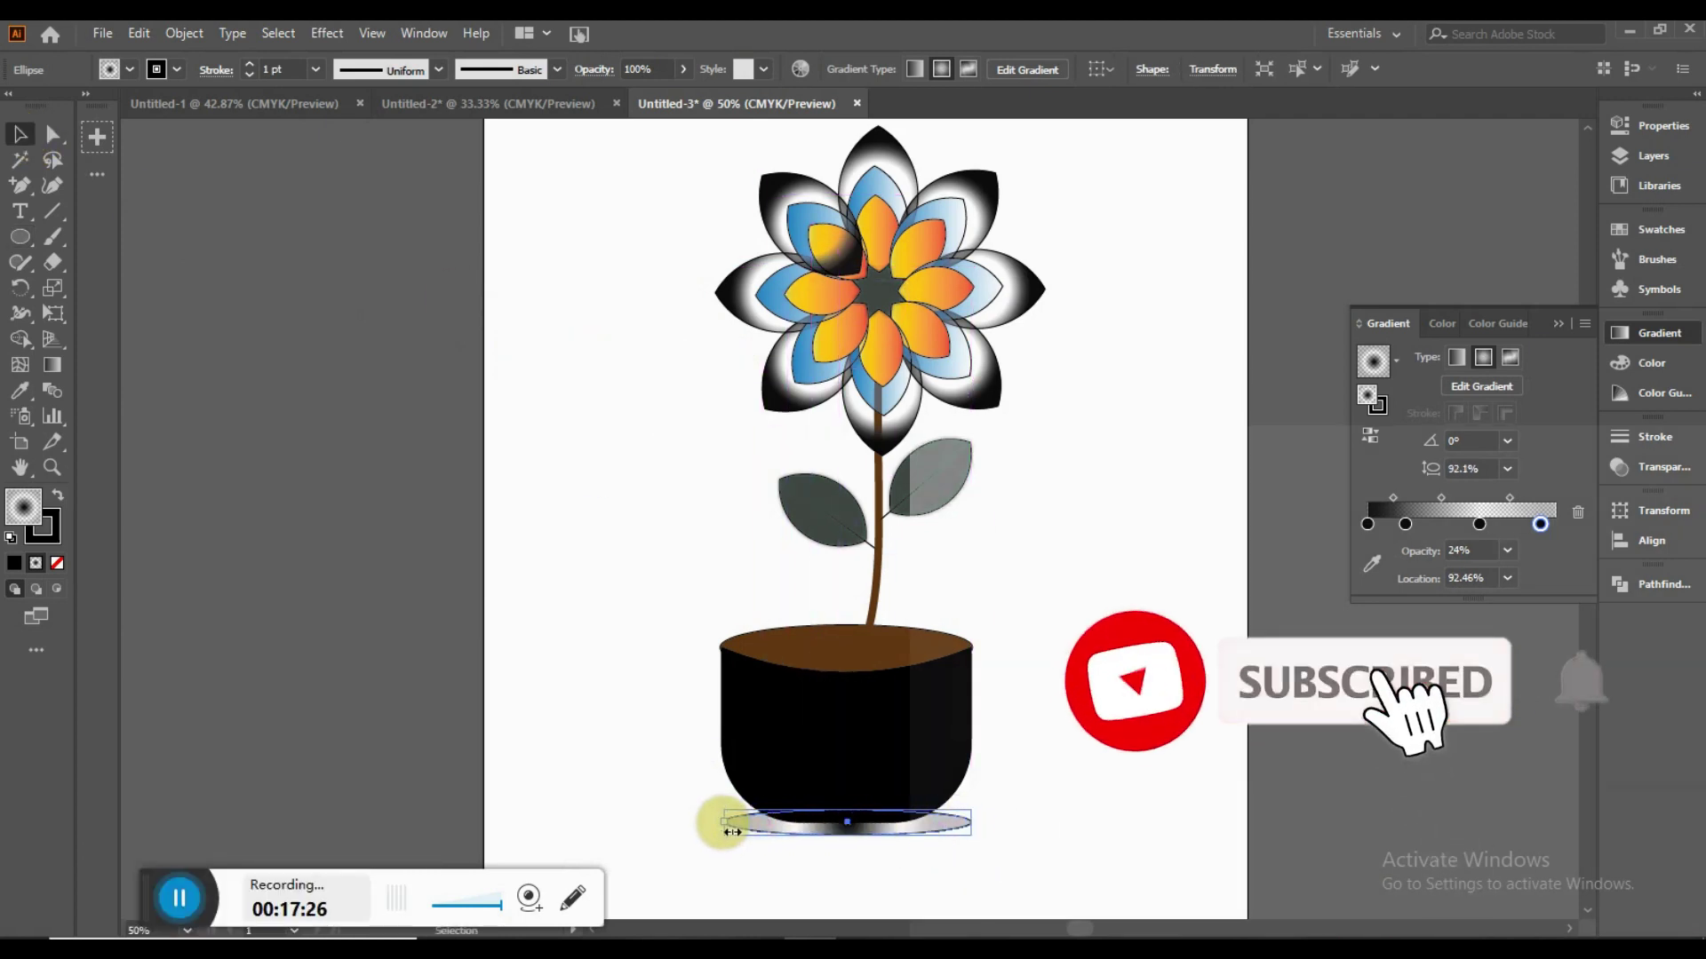
left_click(1040, 855)
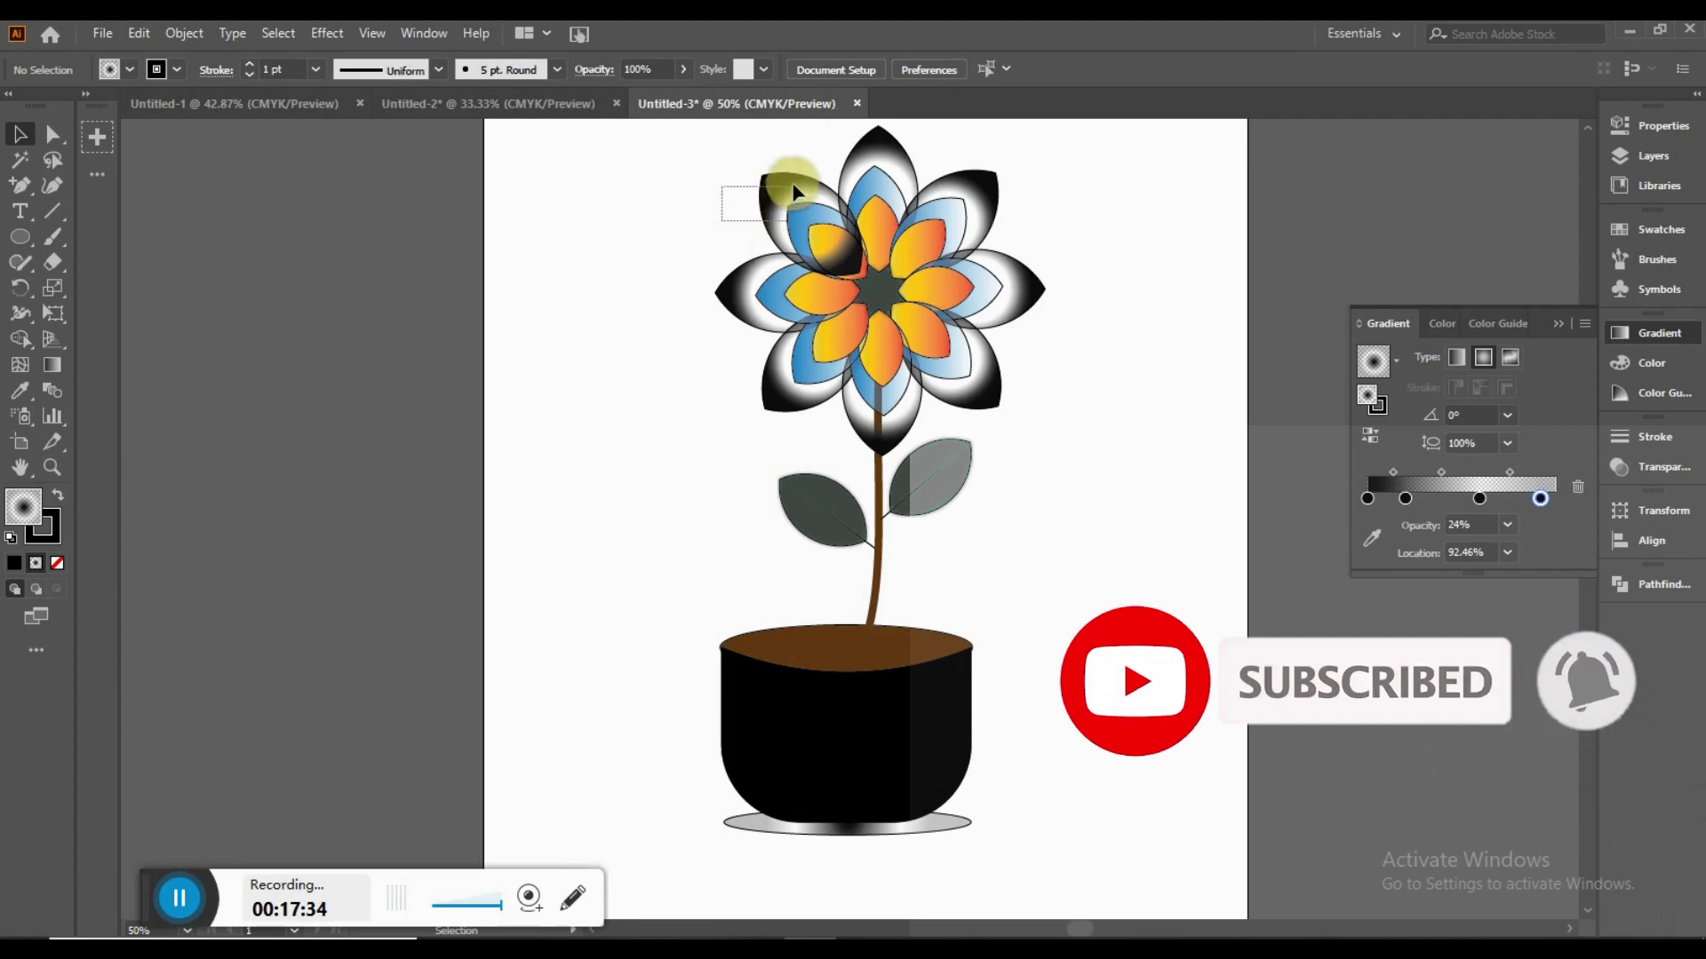
Step: Bring the upper-left petal one step forward
left_click_drag(737, 162, 769, 197)
right_click(749, 203)
mouse_move(806, 561)
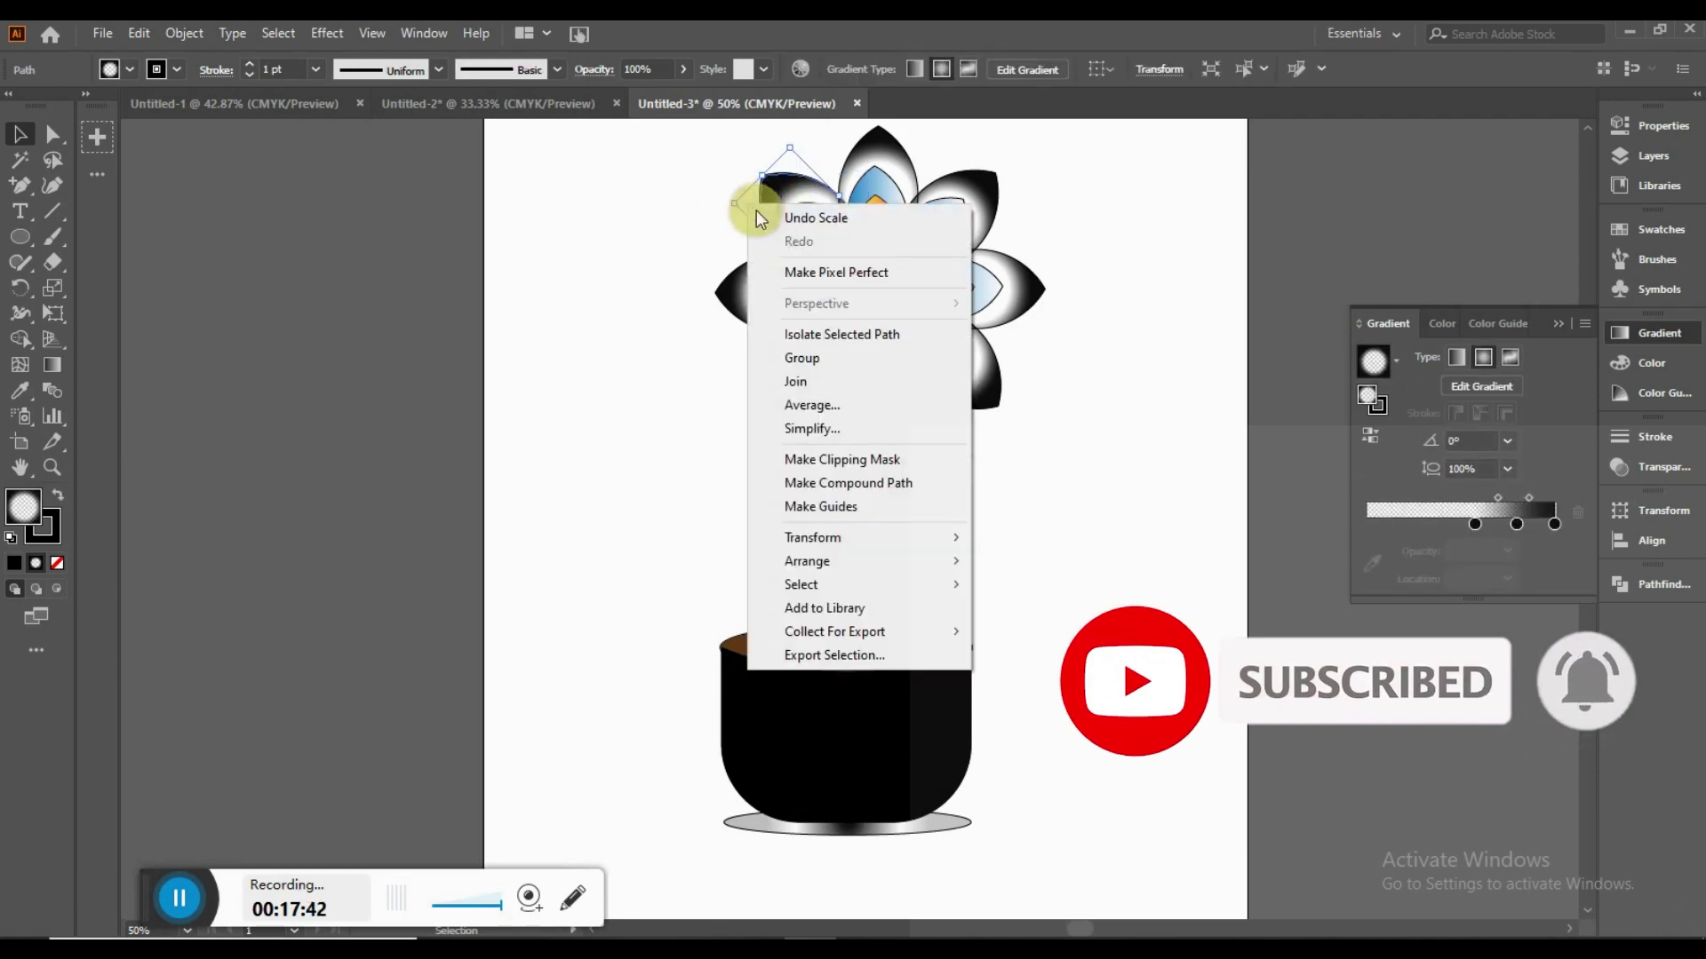
left_click(989, 585)
left_click(638, 460)
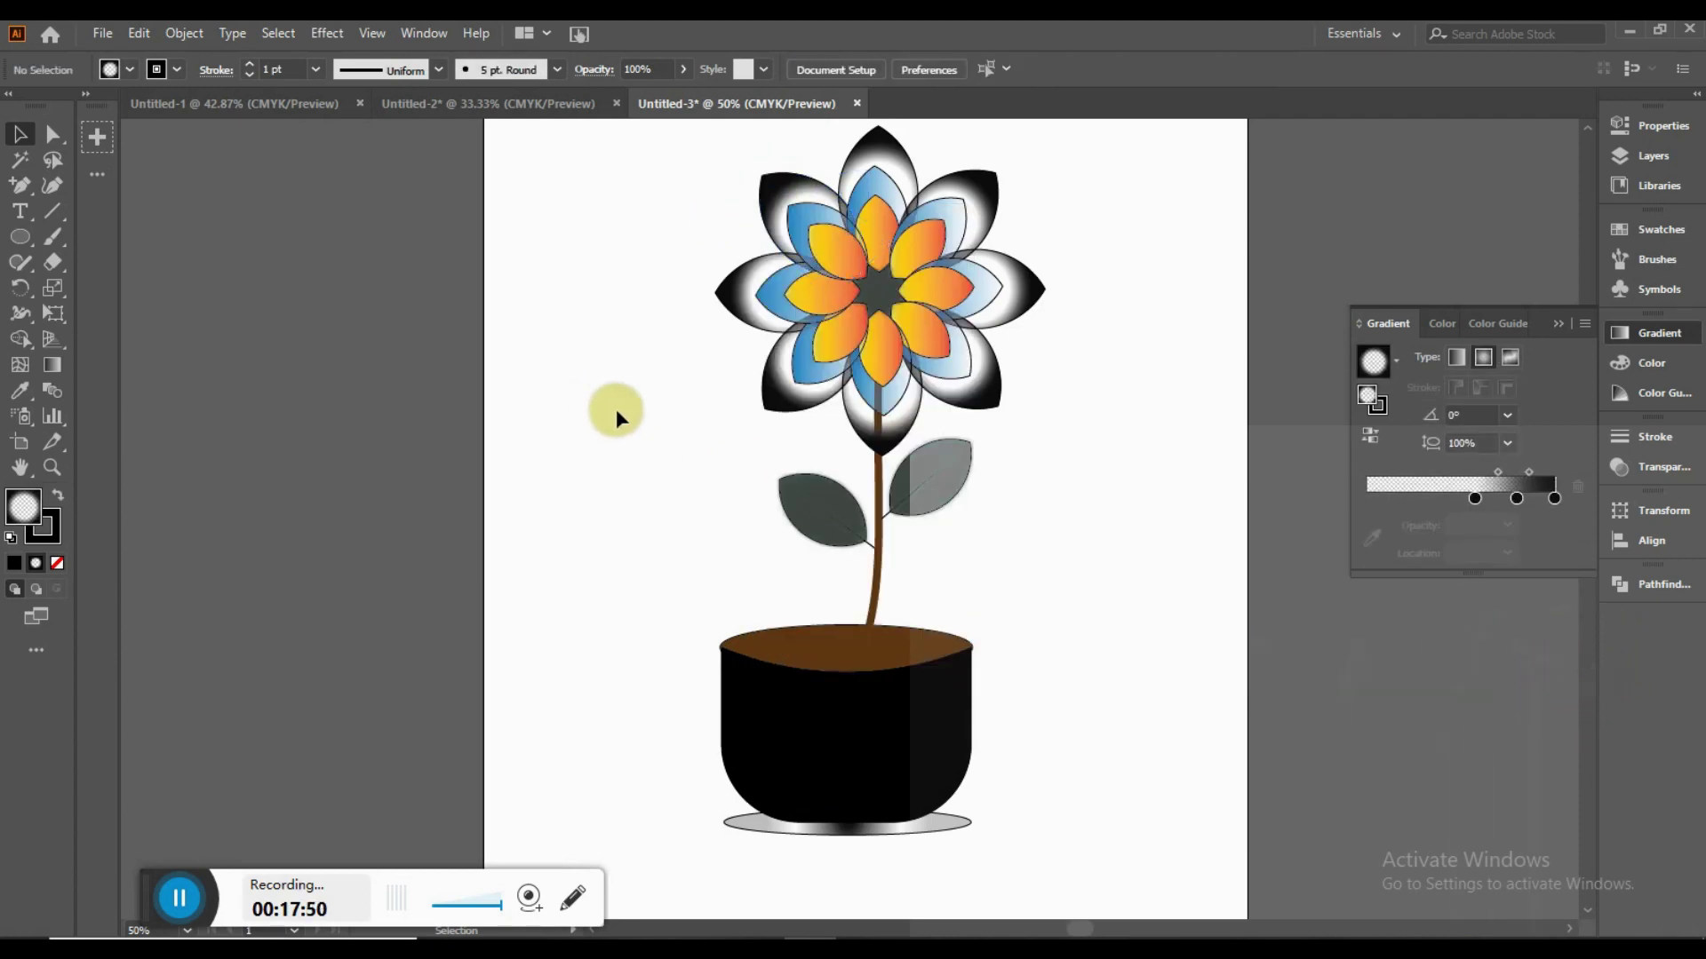